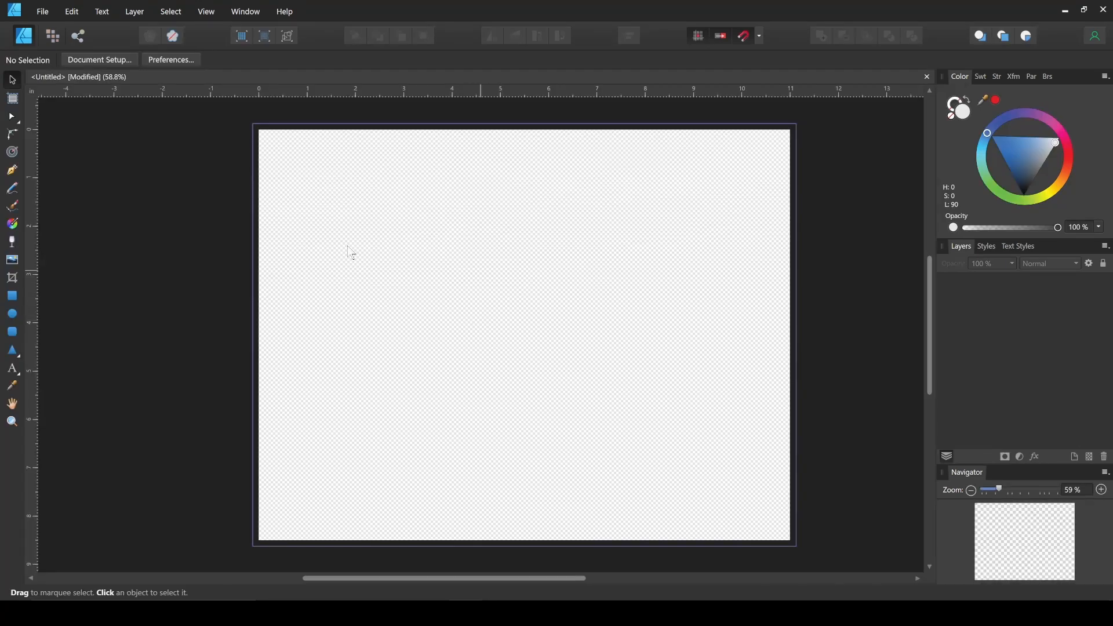
Draw a rectangle covering the whole 11 in wide page and fill it with black
click(14, 297)
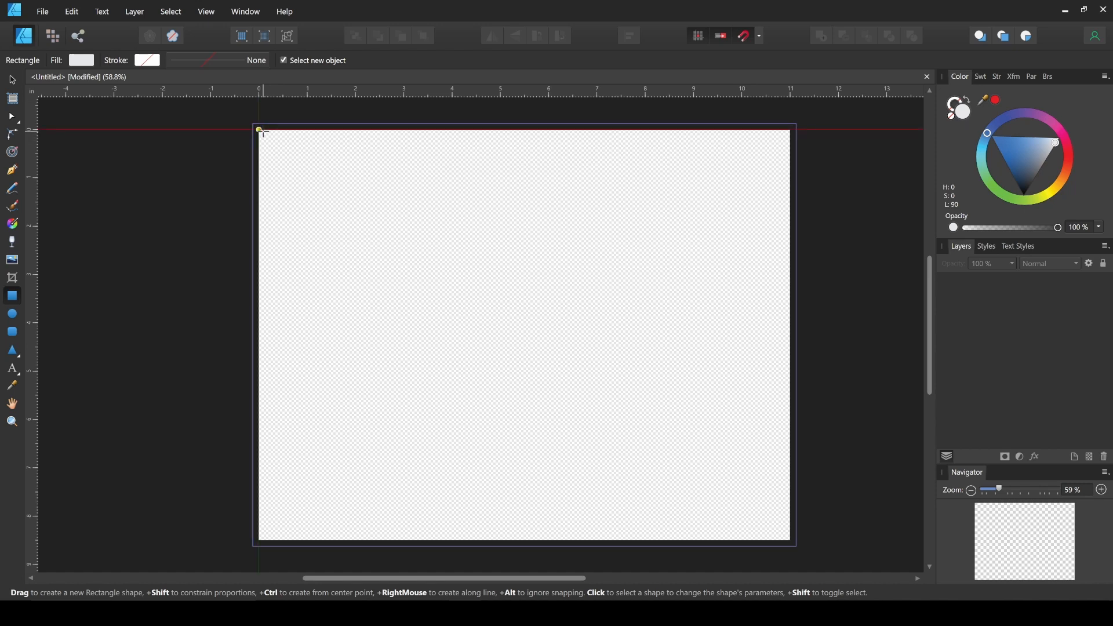
drag(271, 144, 791, 540)
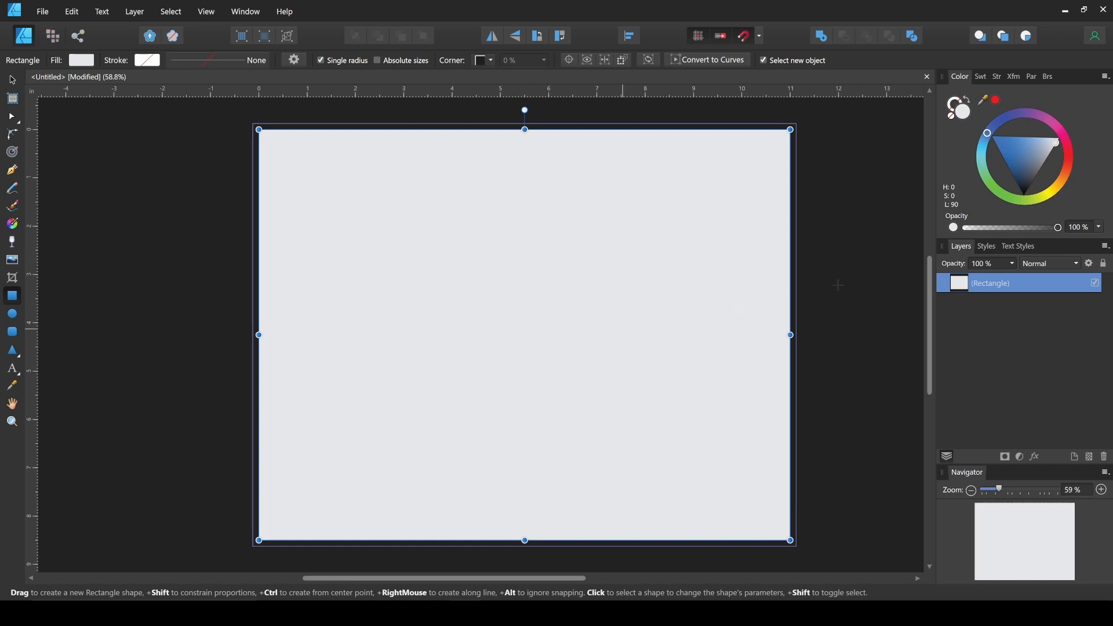
drag(1027, 168, 1025, 224)
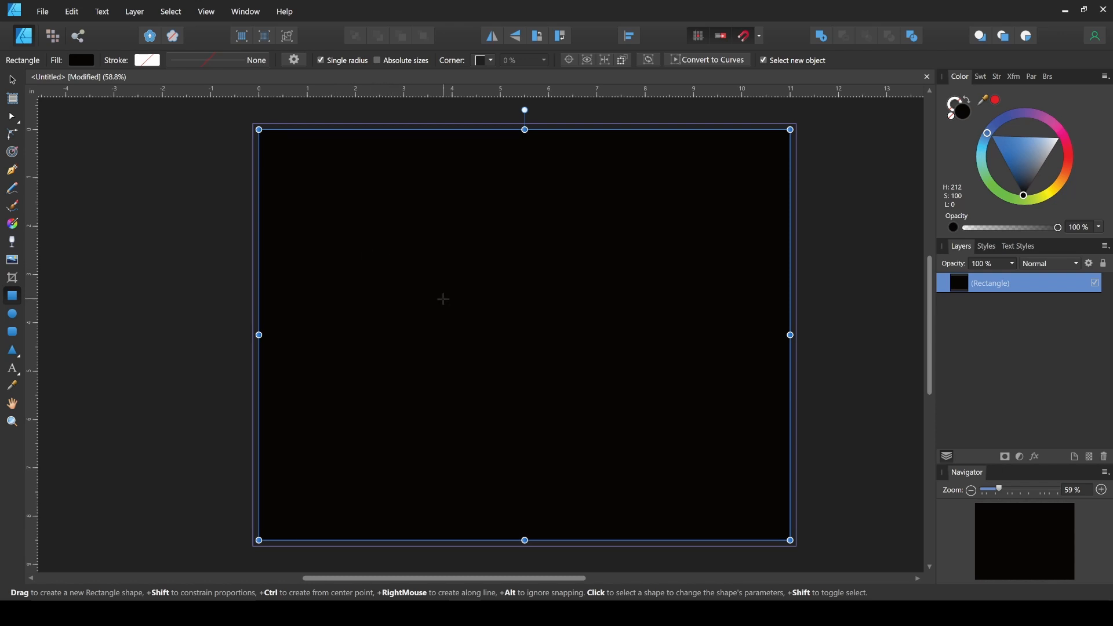
Rename the rectangle's layer to "background"
double_click(979, 283)
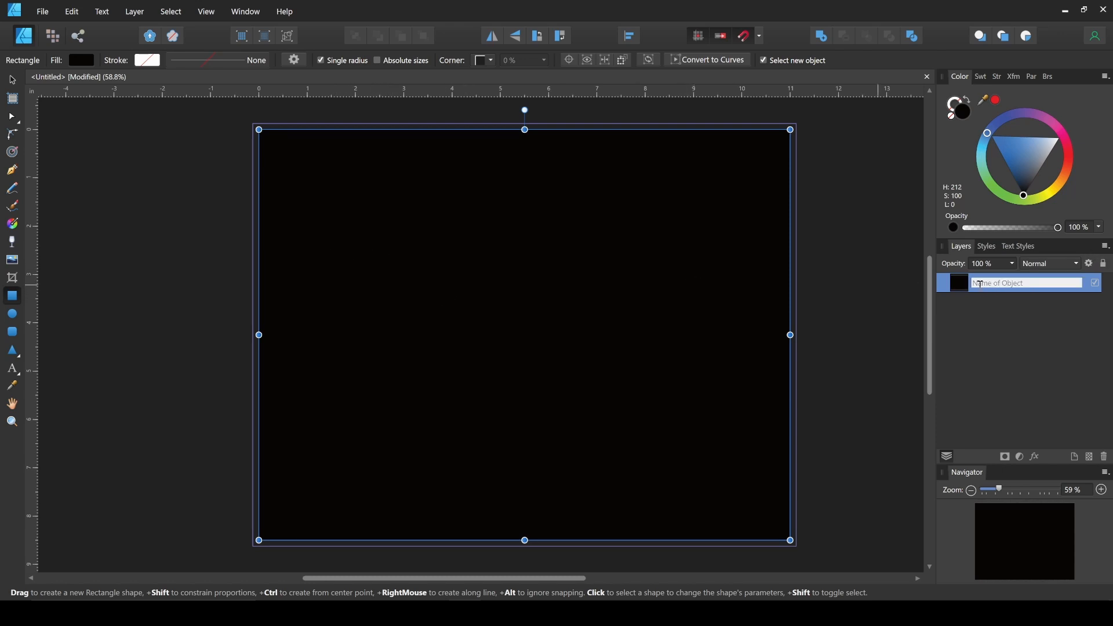
text(background)
key(Return)
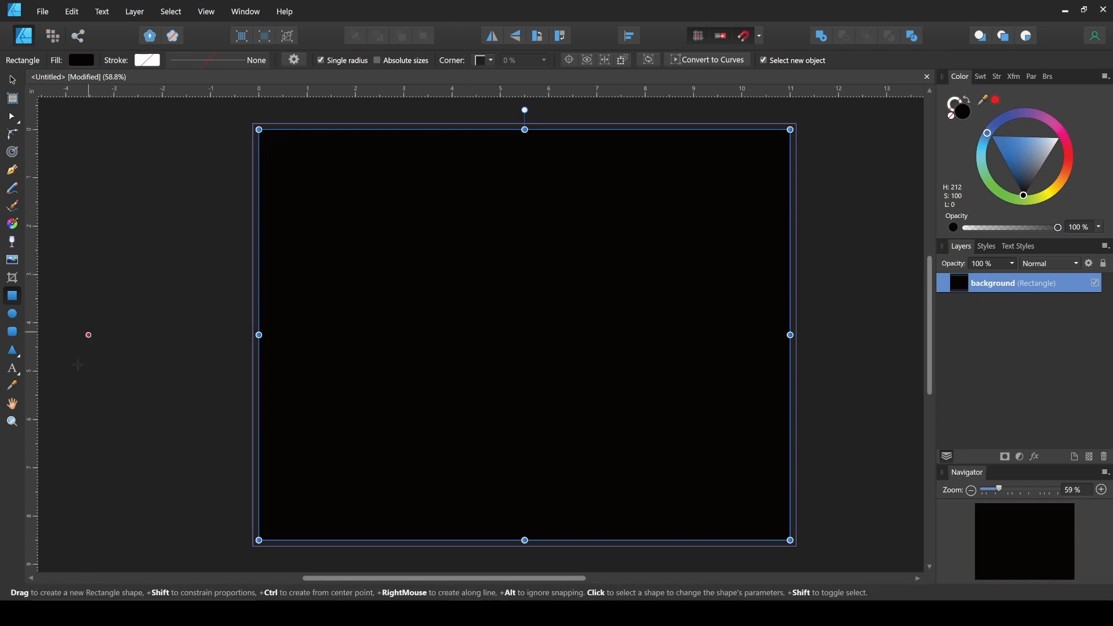
Add white art text reading "stay positive stay creative" on the black background
click(12, 369)
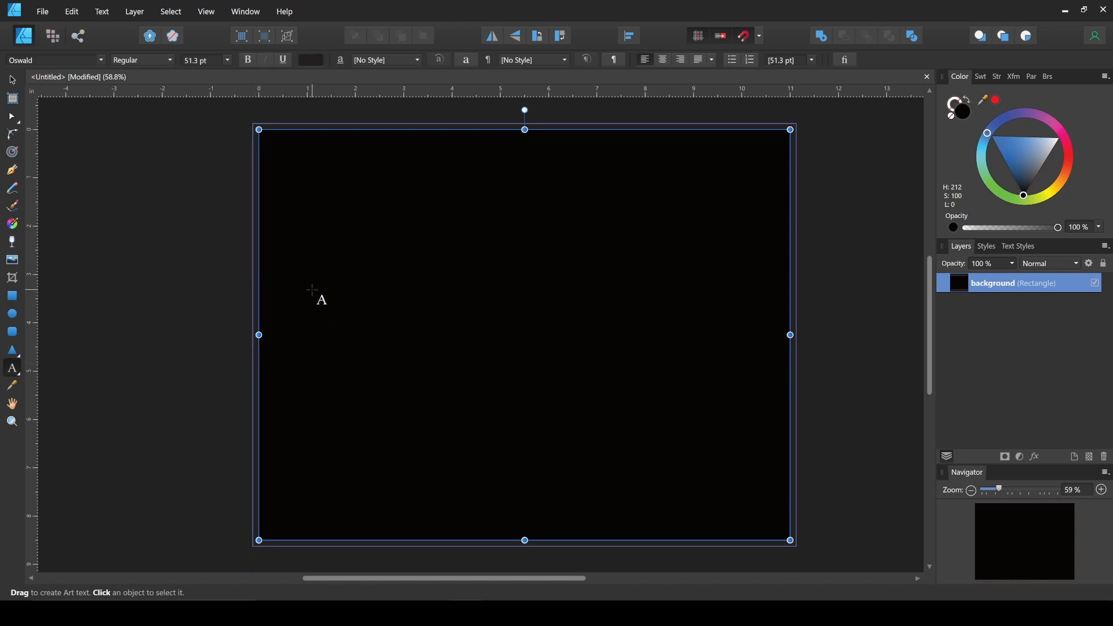
drag(313, 290, 316, 295)
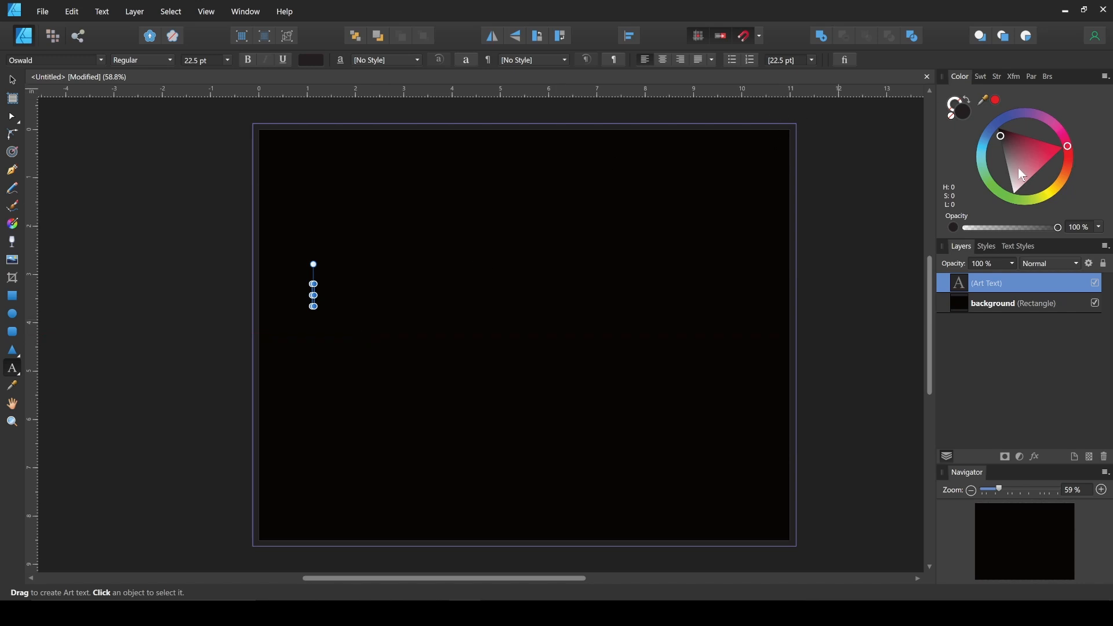
drag(1023, 173, 1014, 193)
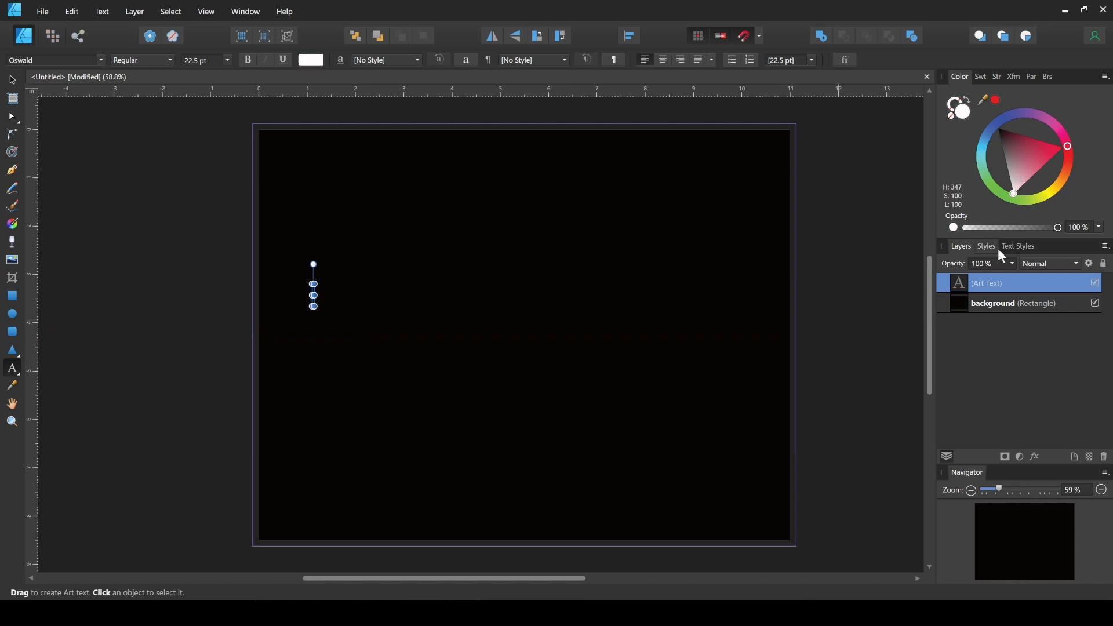
text(stay posit)
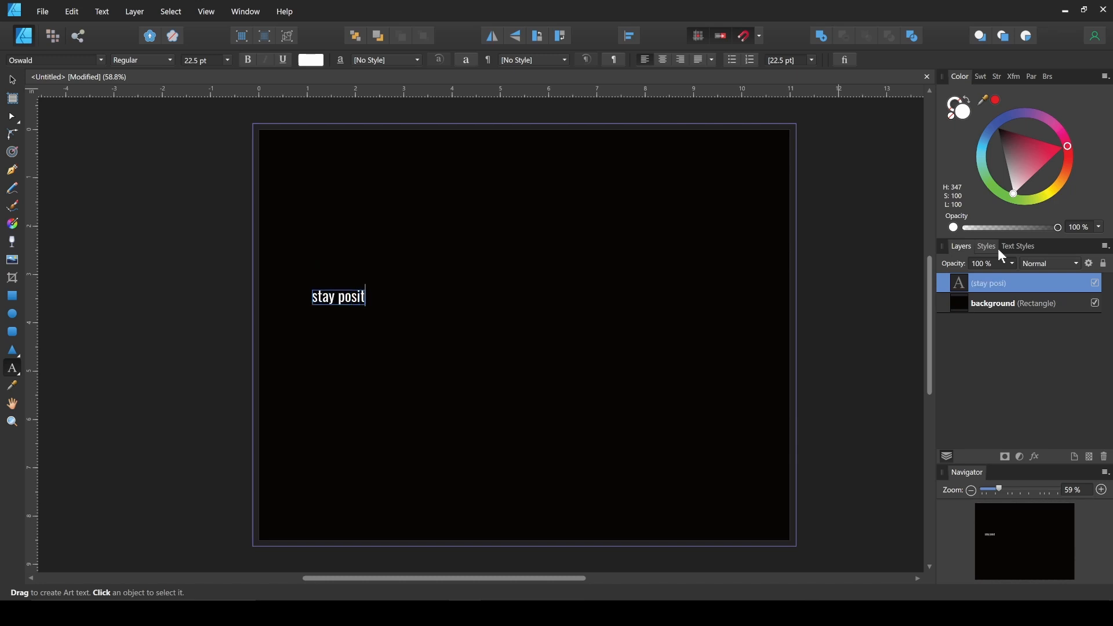
text(ive)
key(Escape)
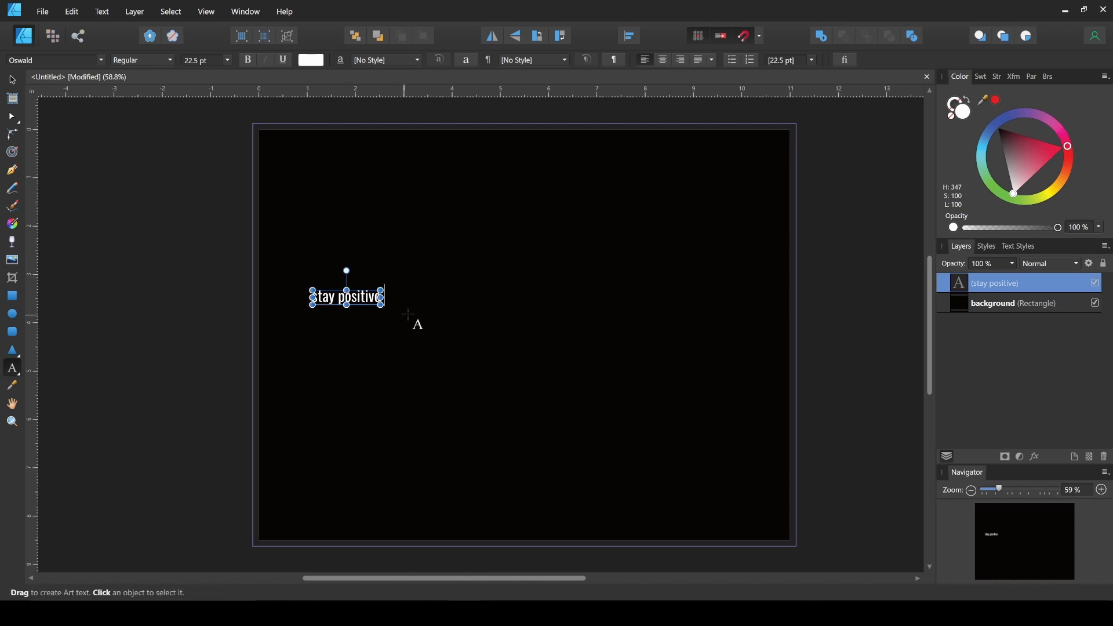
text(stay)
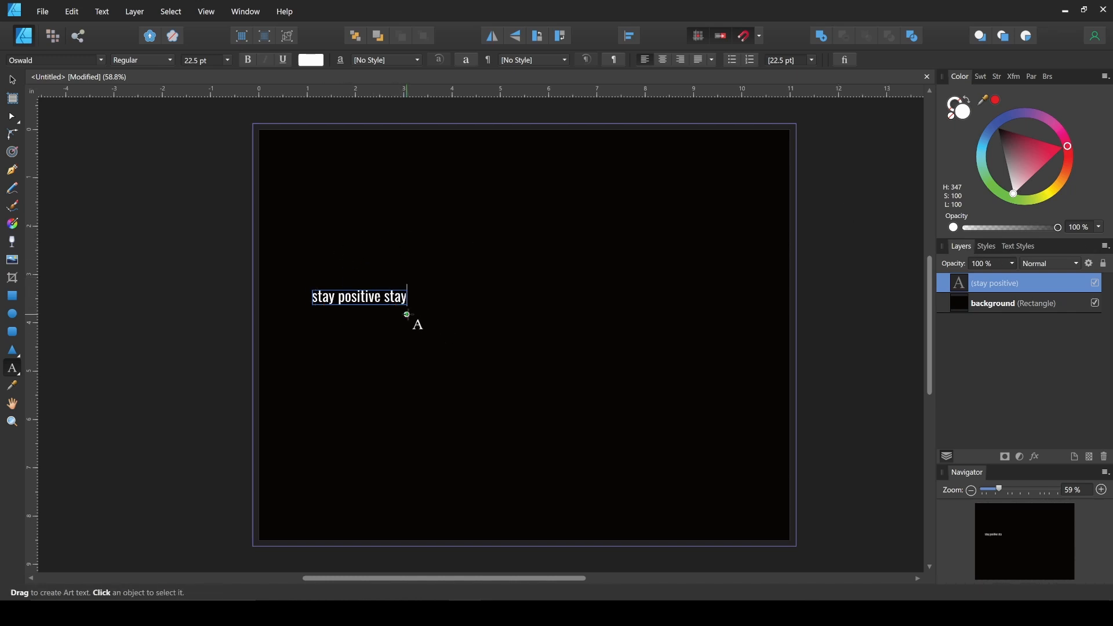
text( cre ative)
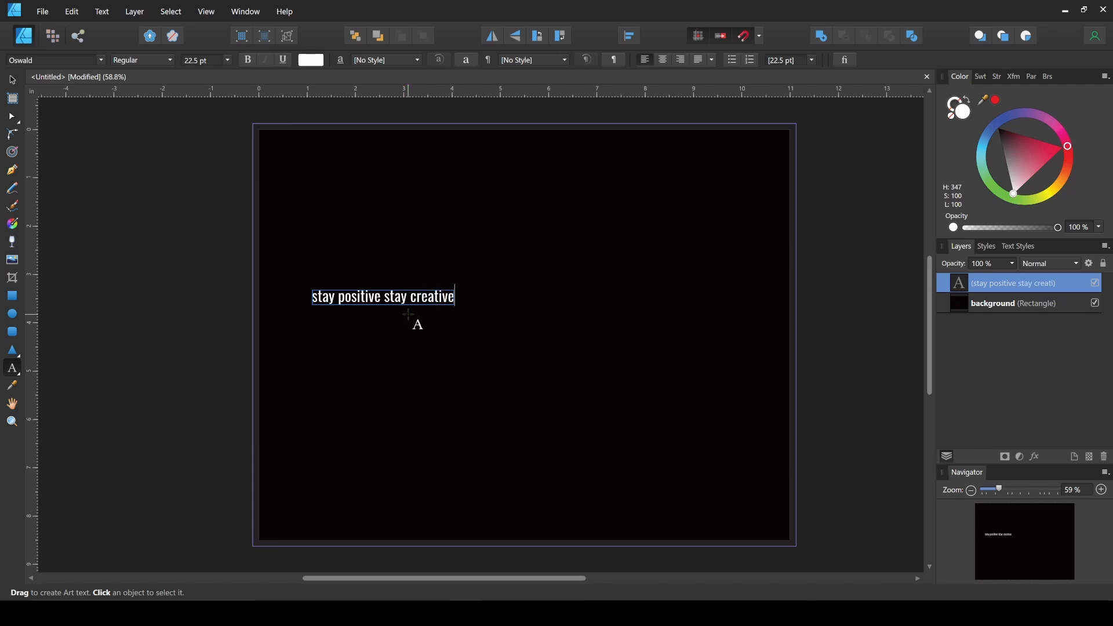
key(Escape)
Enlarge the text to about 51 pt and move it near the middle of the page
click(14, 81)
drag(416, 300, 603, 400)
drag(423, 300, 487, 309)
click(505, 390)
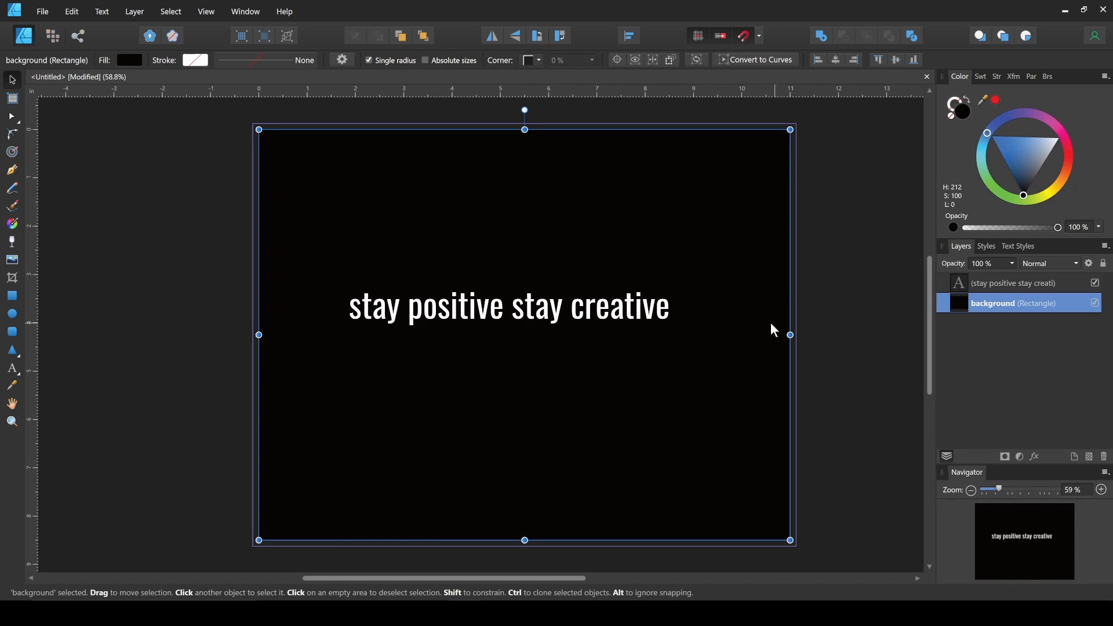
Set the text to All Caps in its typography settings and recentre it horizontally on the page
click(624, 319)
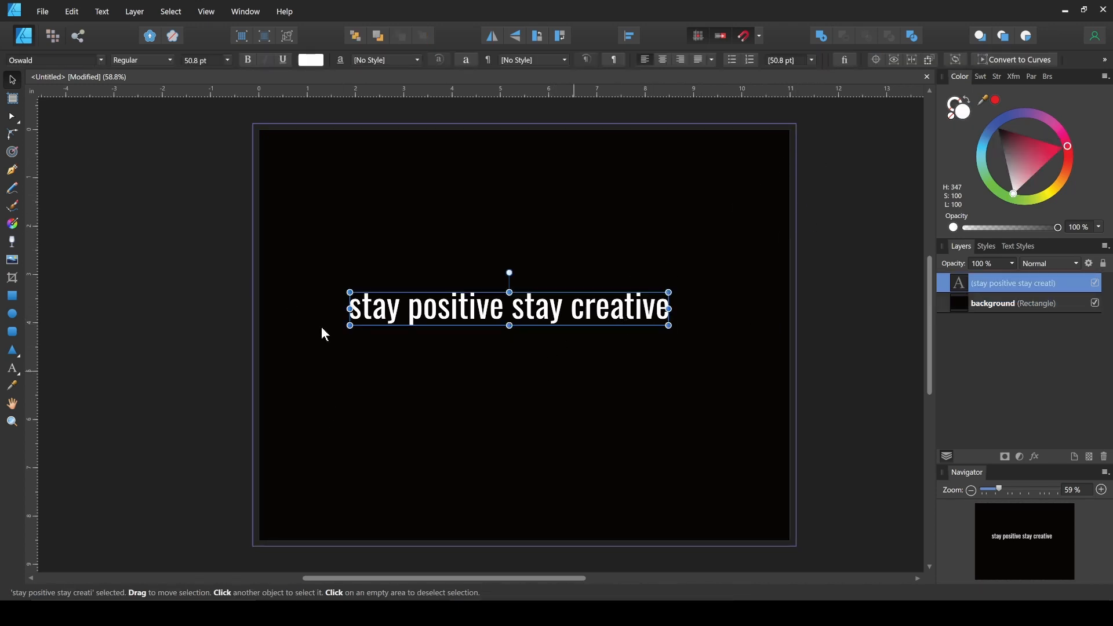
click(847, 62)
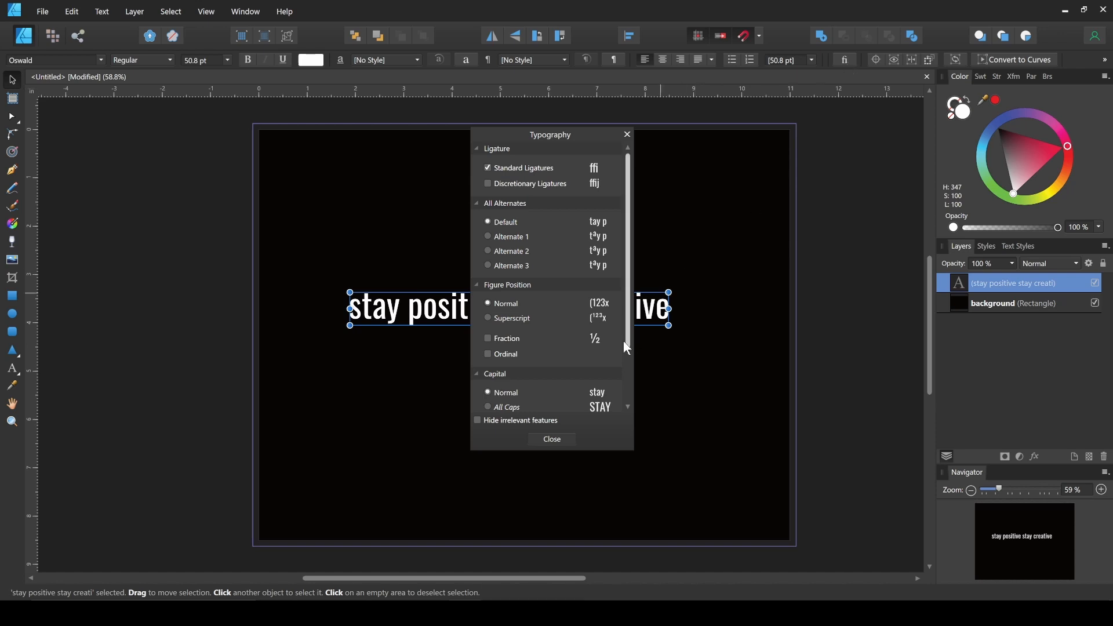
scroll(541, 346, down, 2)
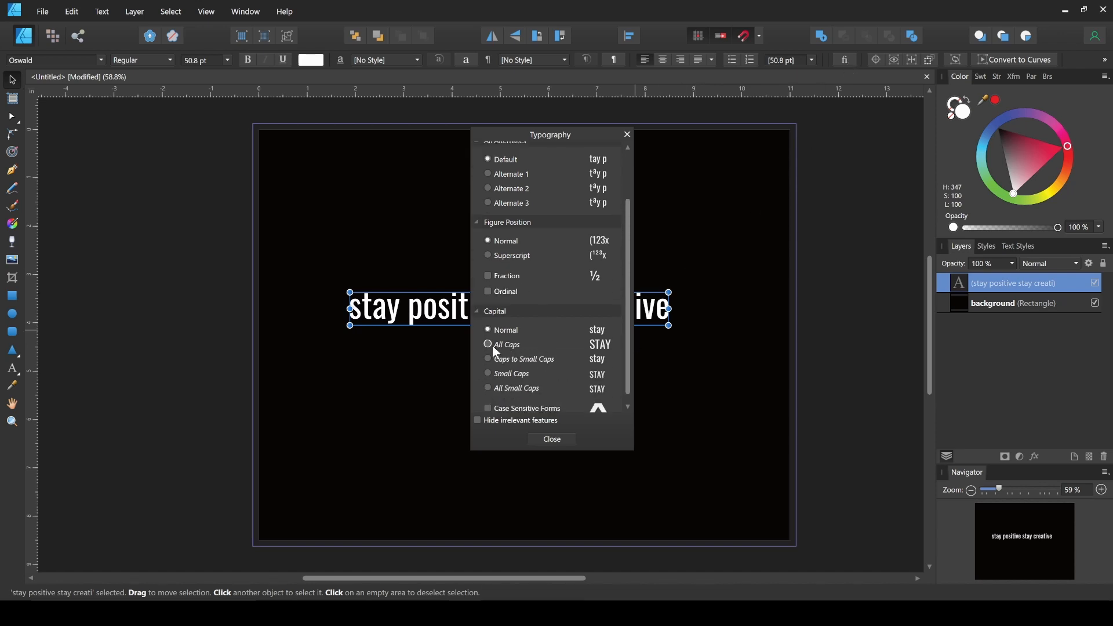
click(488, 344)
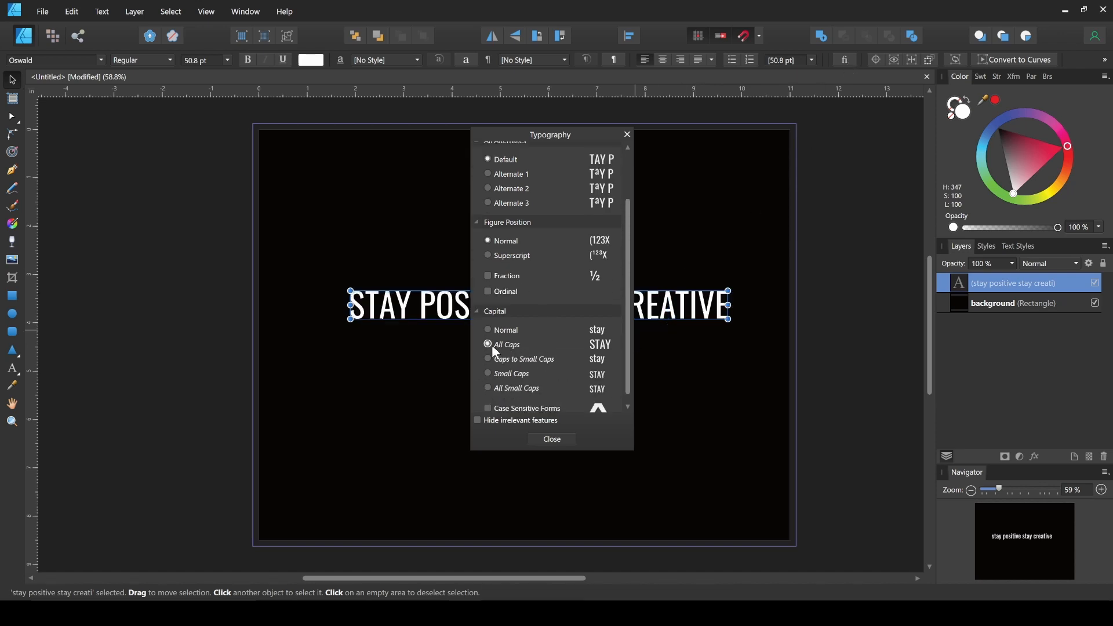
click(679, 471)
click(544, 441)
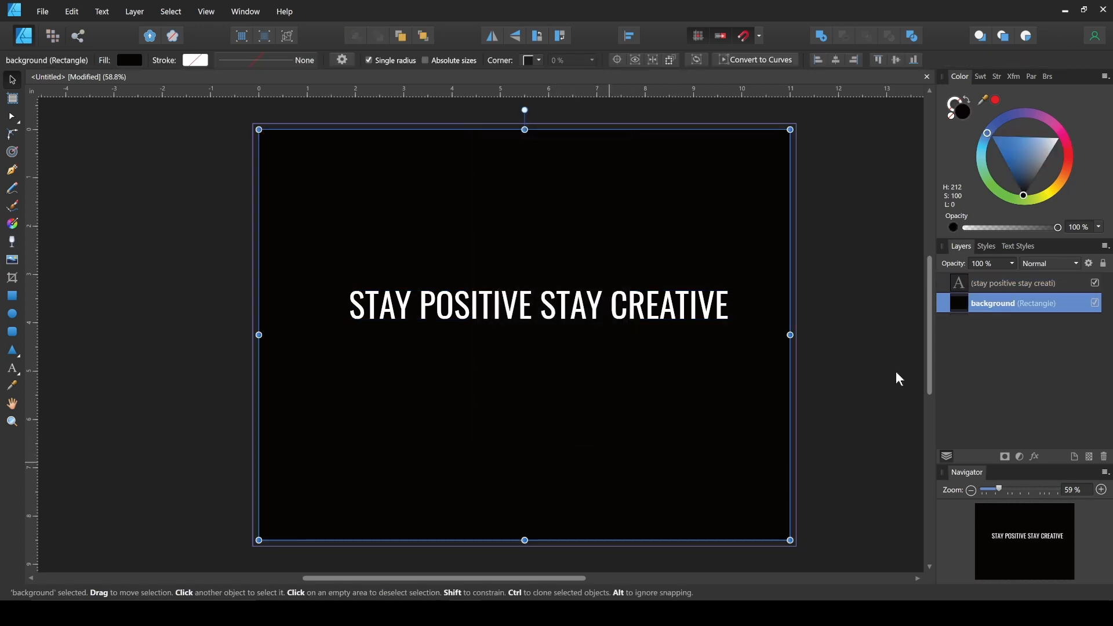
click(444, 314)
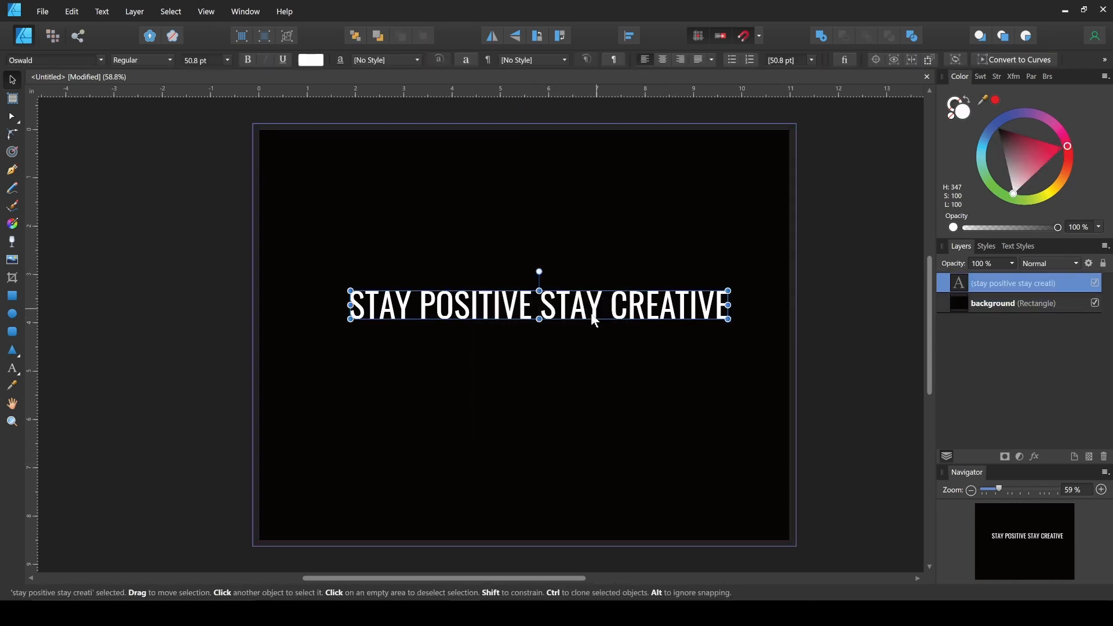
drag(598, 313, 583, 329)
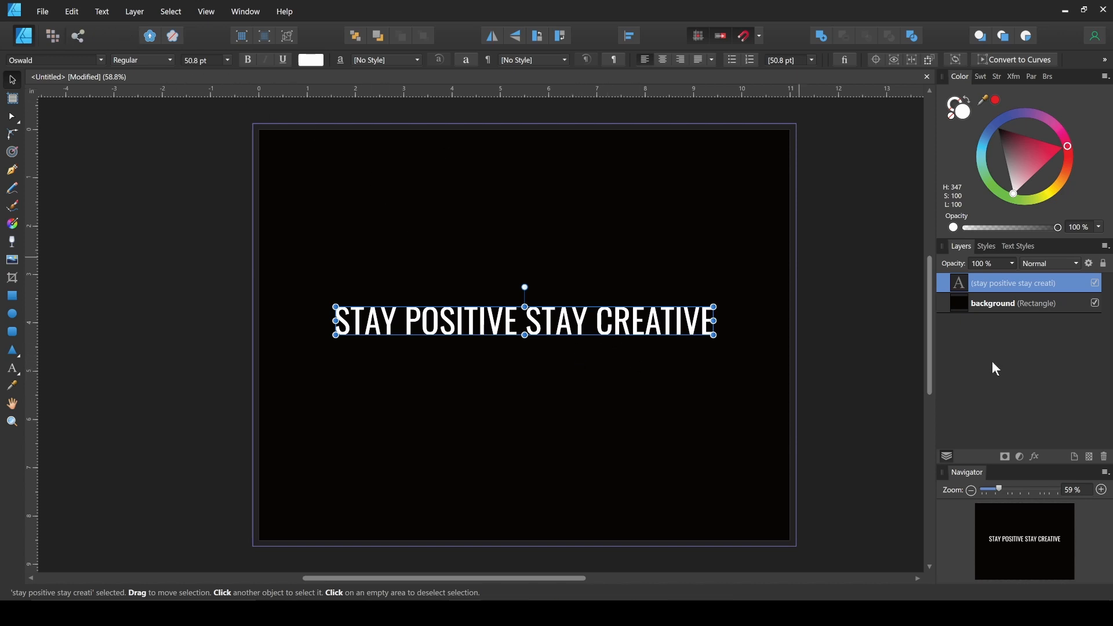
Change the text's font to Bebas Neue from the favorite fonts
click(104, 60)
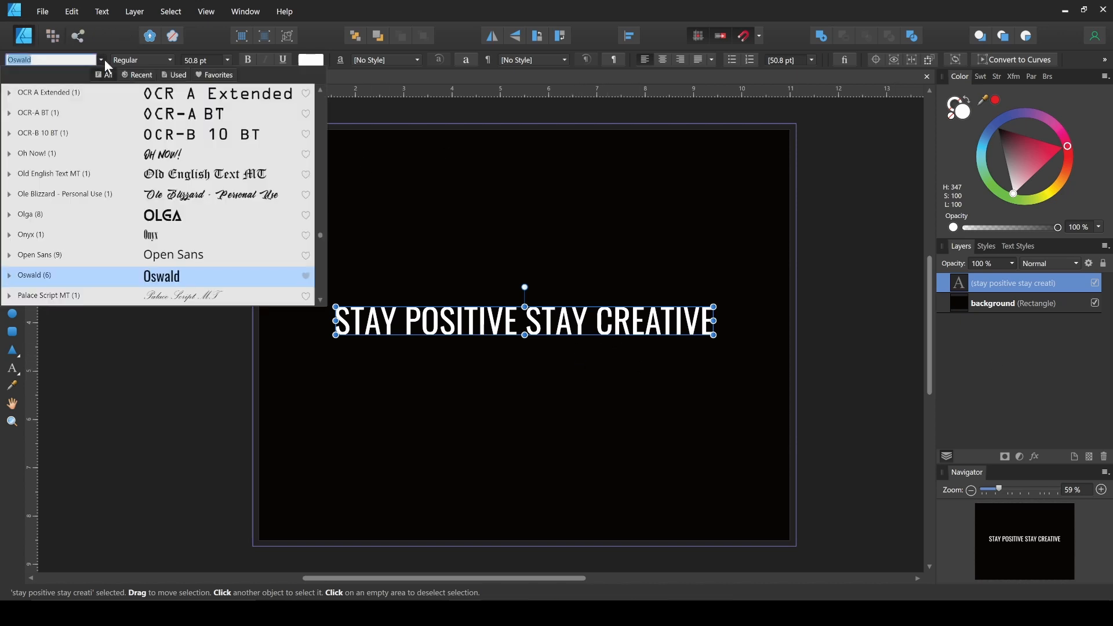
click(209, 76)
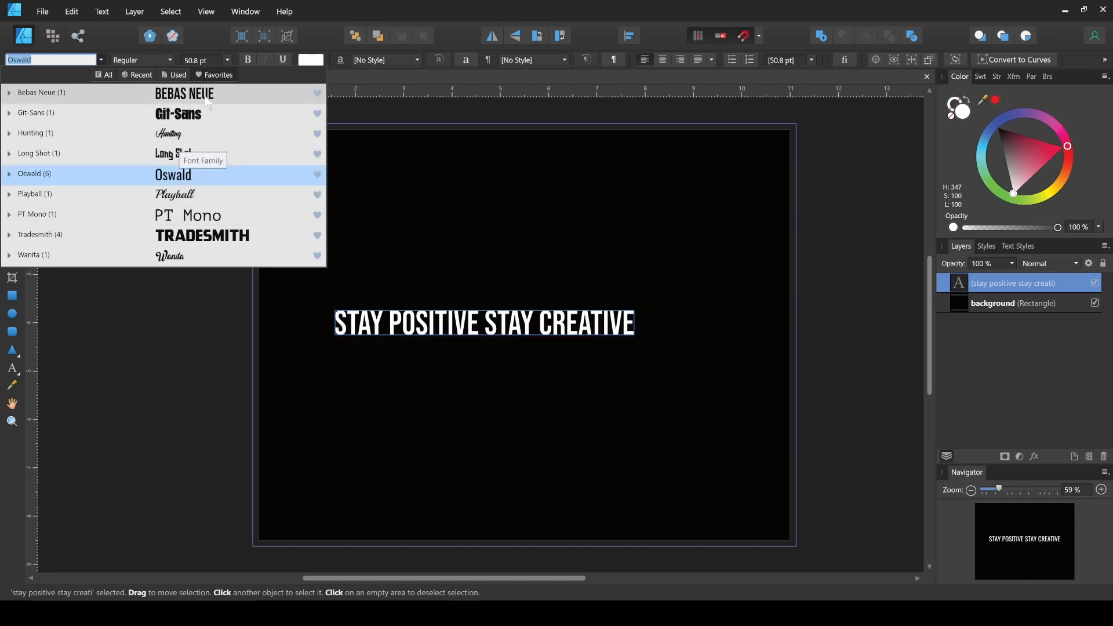
click(205, 101)
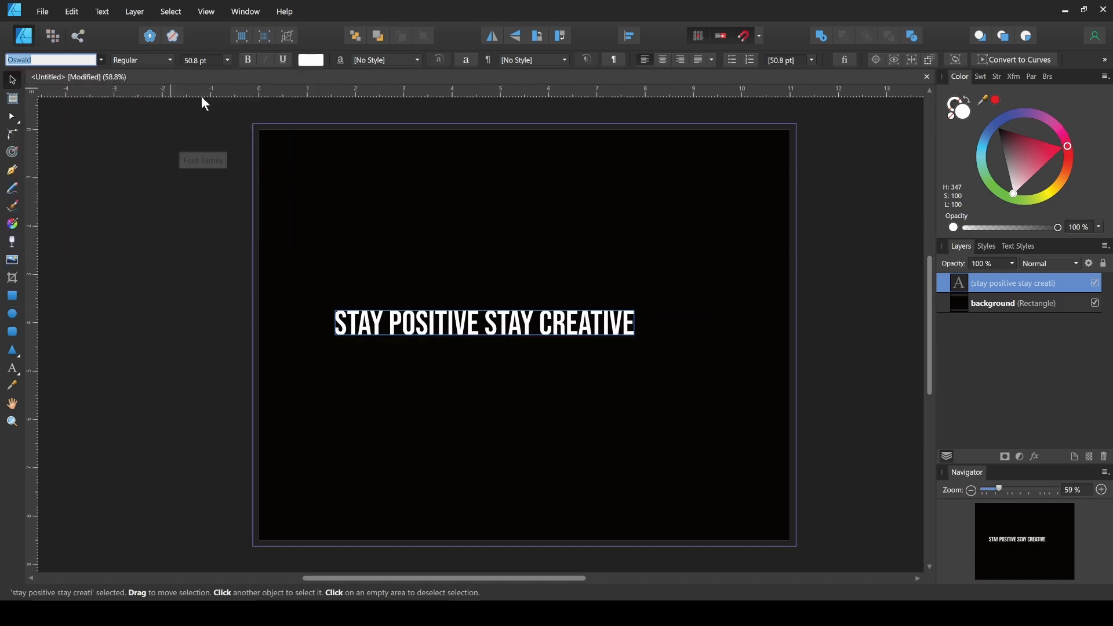
Enlarge the text to about 76 pt and align it to the page's horizontal centre
drag(541, 334, 586, 335)
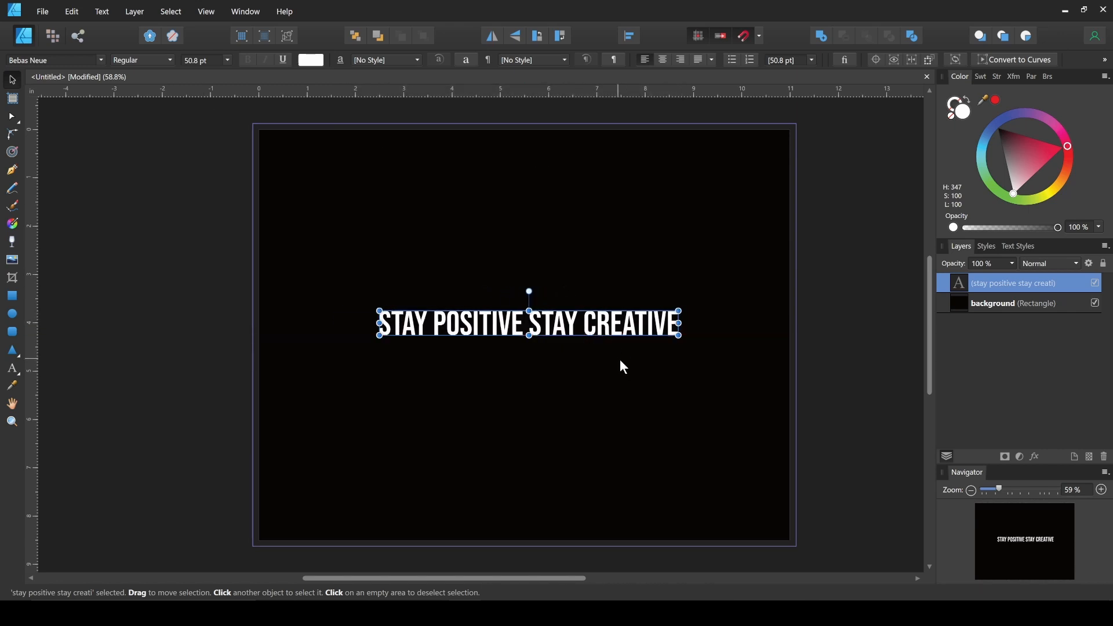
drag(681, 337, 753, 390)
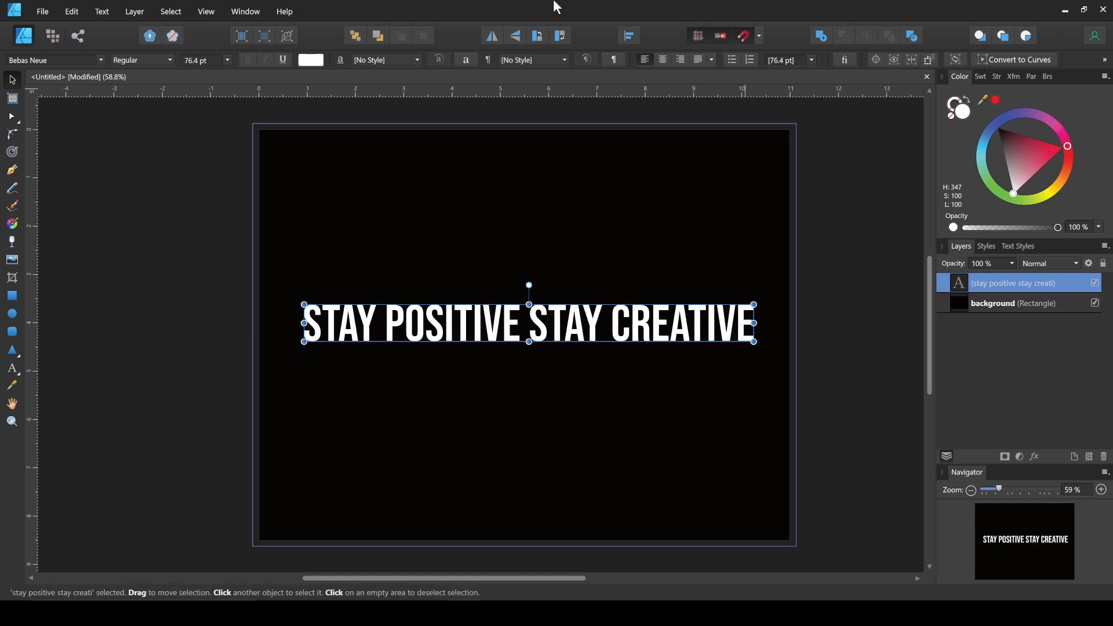
click(629, 35)
click(654, 79)
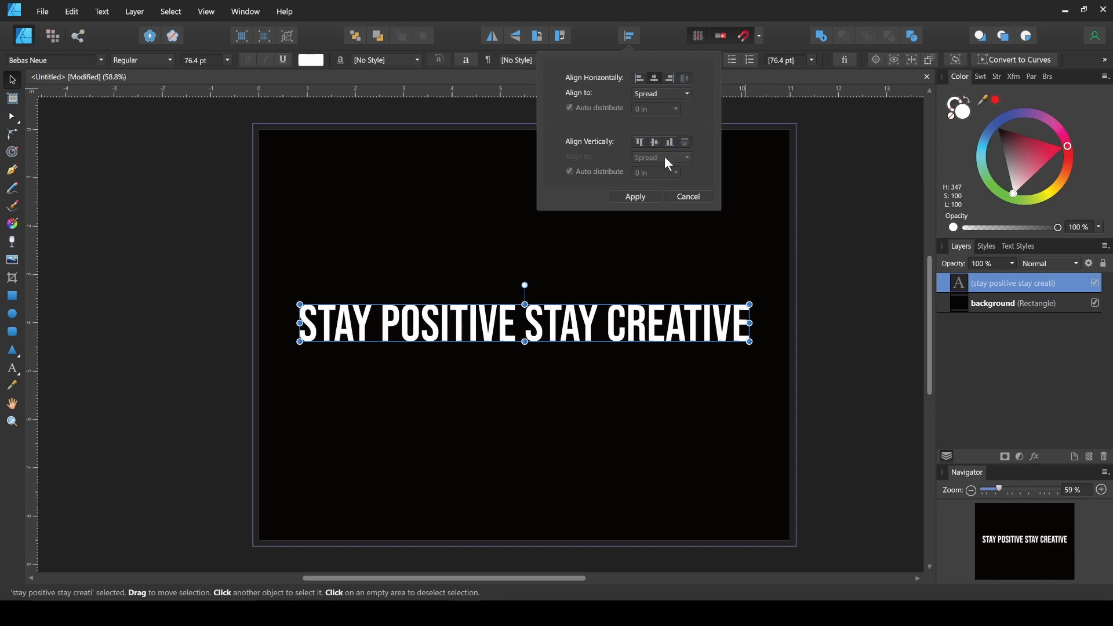
click(635, 197)
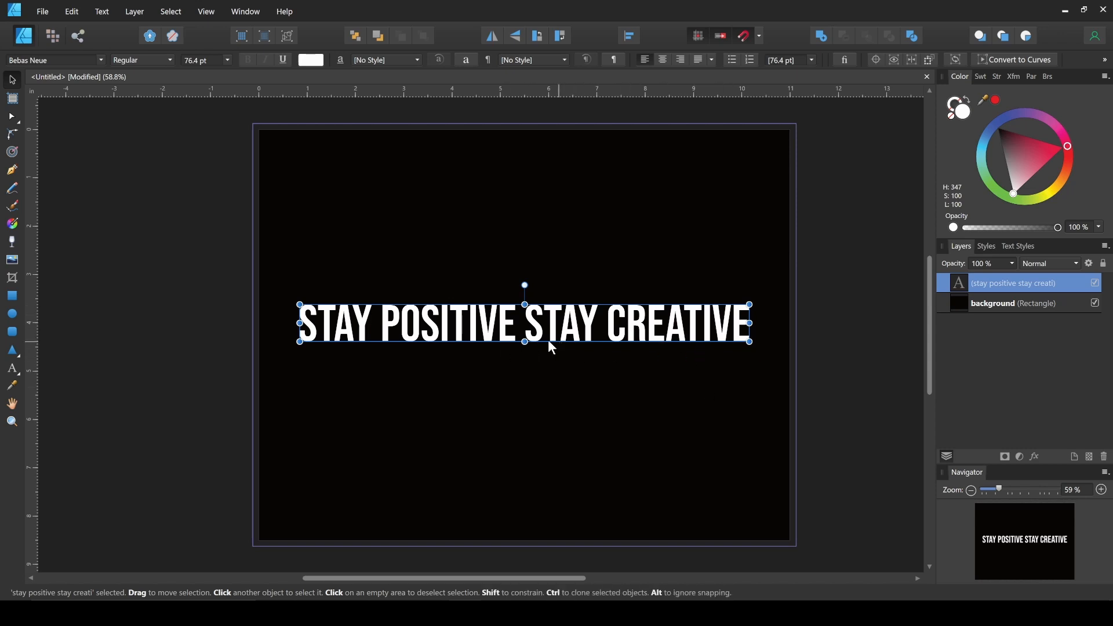
Convert the text to curves and ungroup it into separate letter shapes
click(1009, 61)
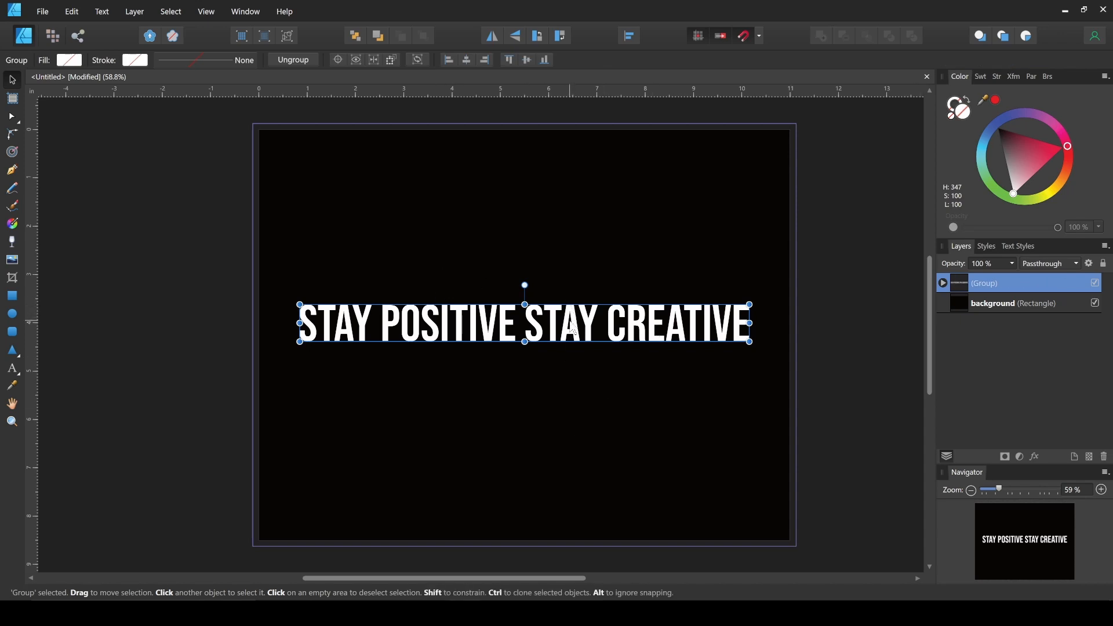
right_click(976, 290)
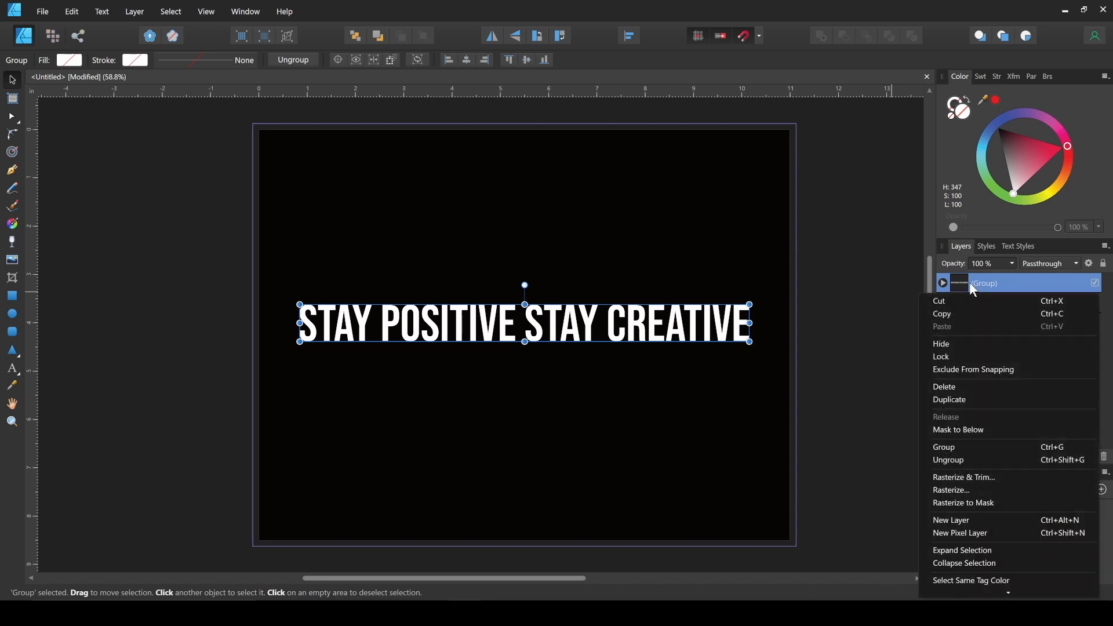
click(982, 462)
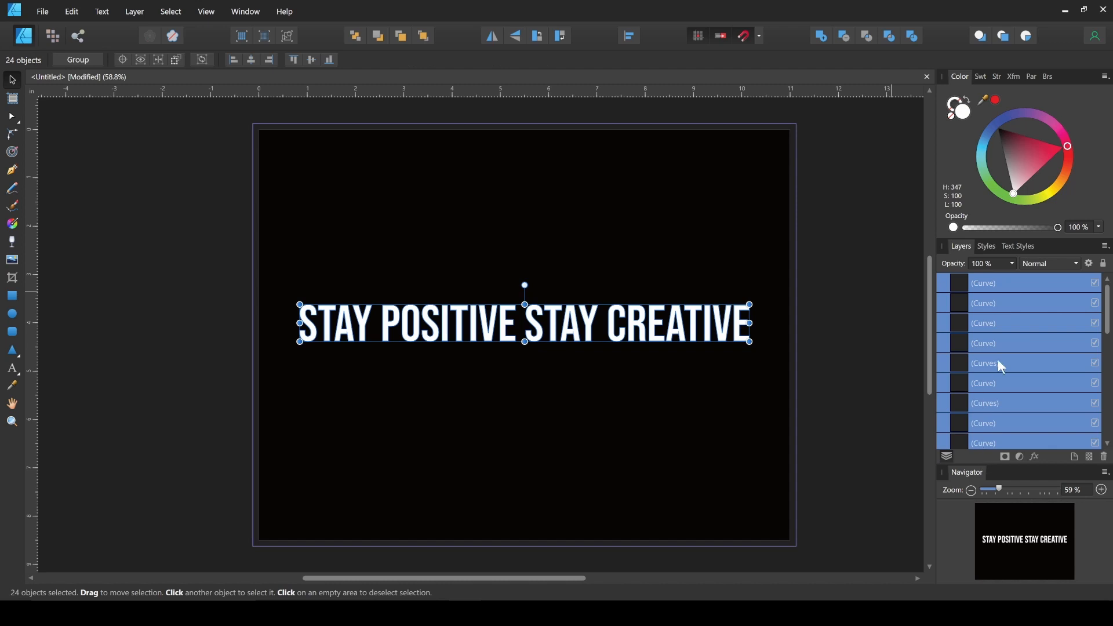
Lock the background rectangle's layer beneath the letter curves
scroll(1007, 383, down, 5)
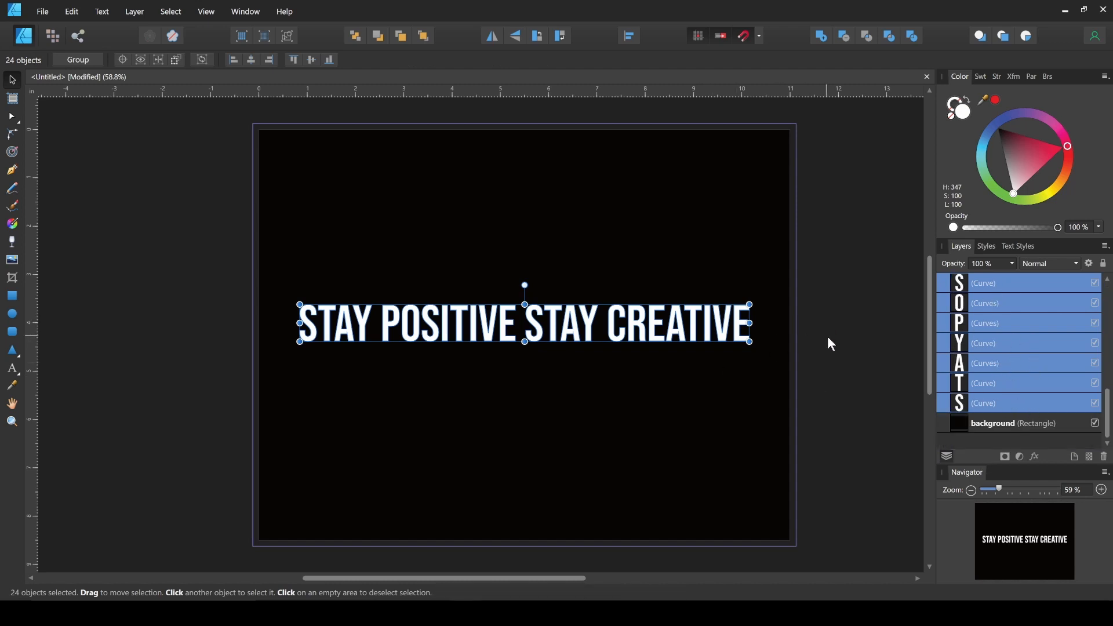
scroll(974, 367, up, 5)
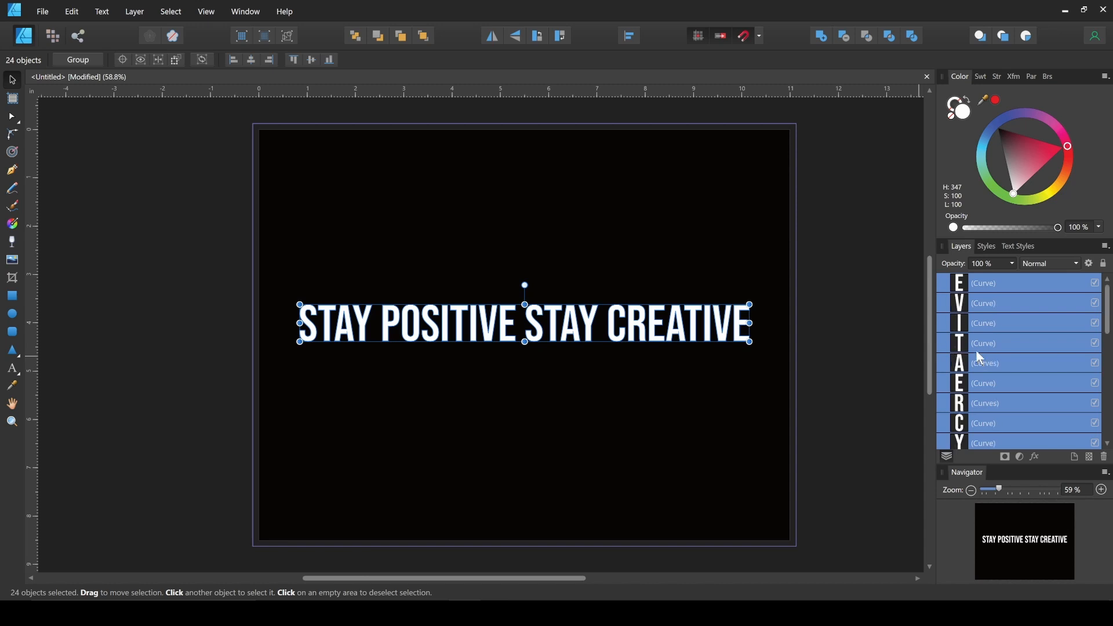
click(1108, 386)
scroll(1054, 398, down, 3)
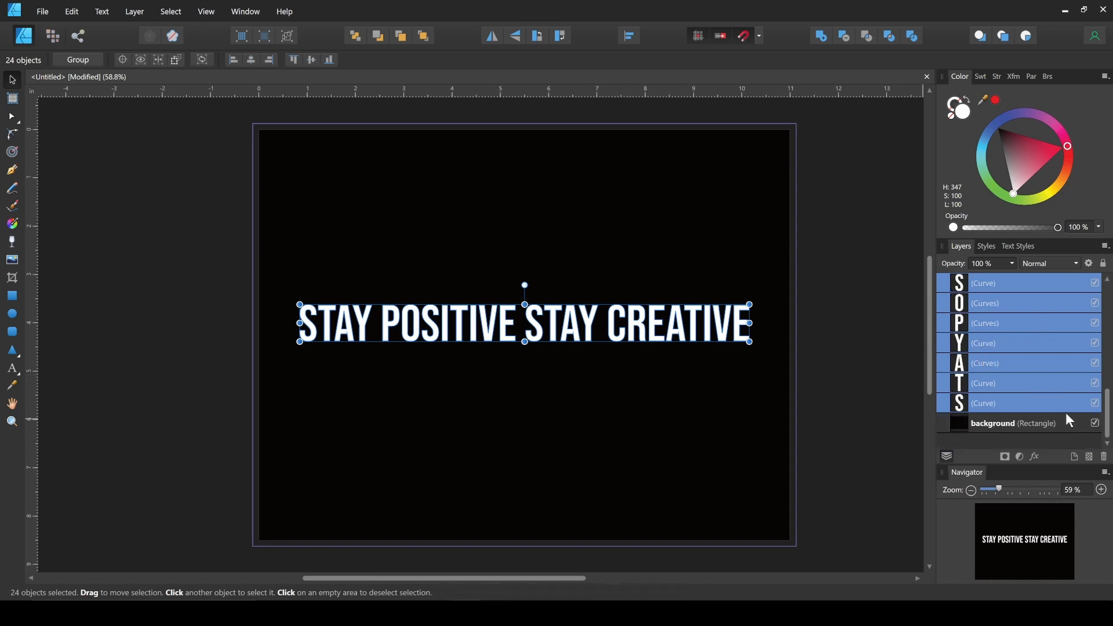
click(1007, 427)
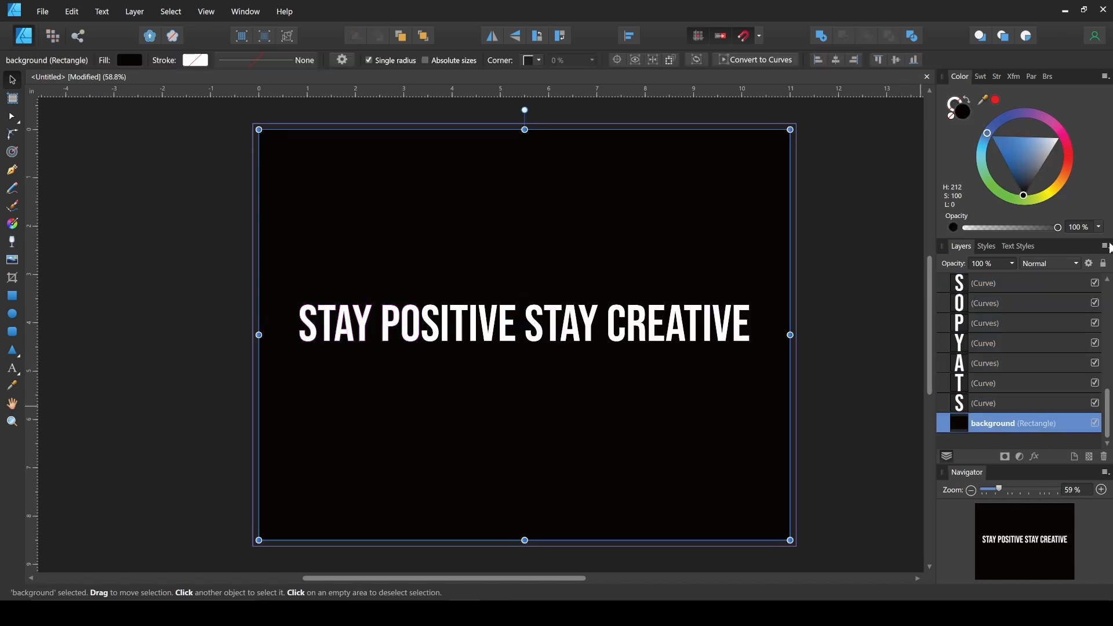
click(1104, 265)
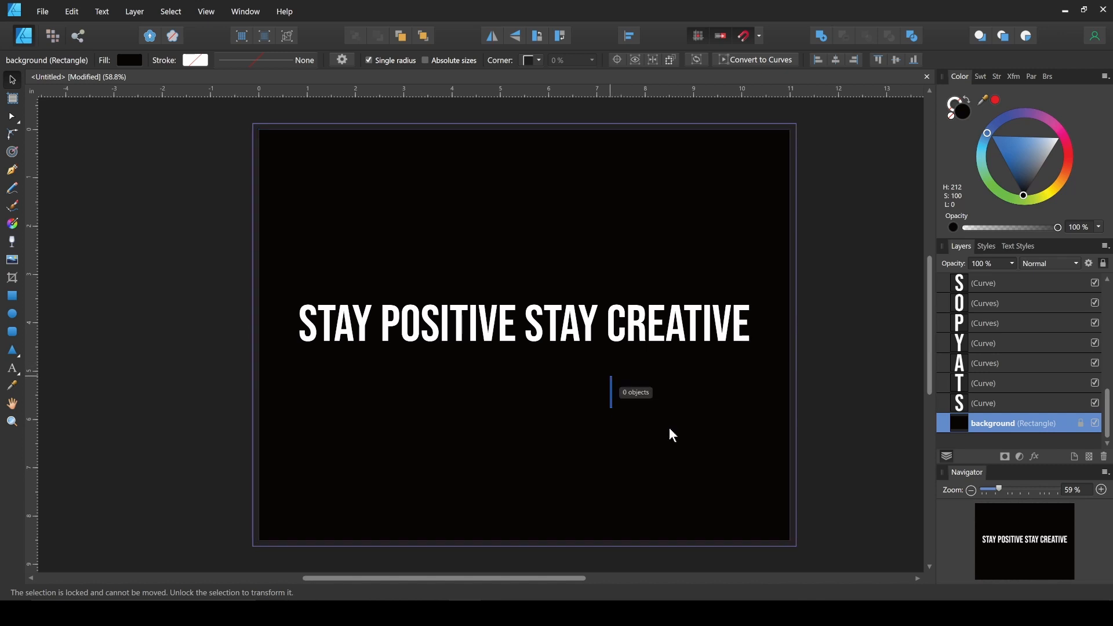
Merge the twelve letter curves of the first STAY POSITIVE into one shape with the Add operation
click(713, 425)
scroll(1020, 350, up, 3)
scroll(1019, 346, up, 5)
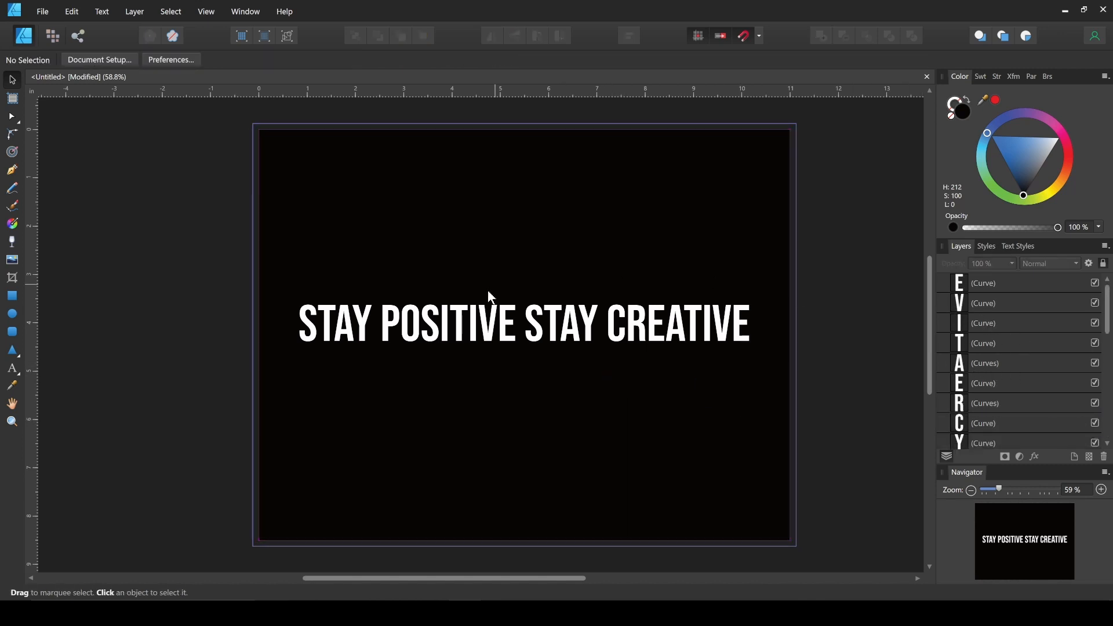
click(444, 324)
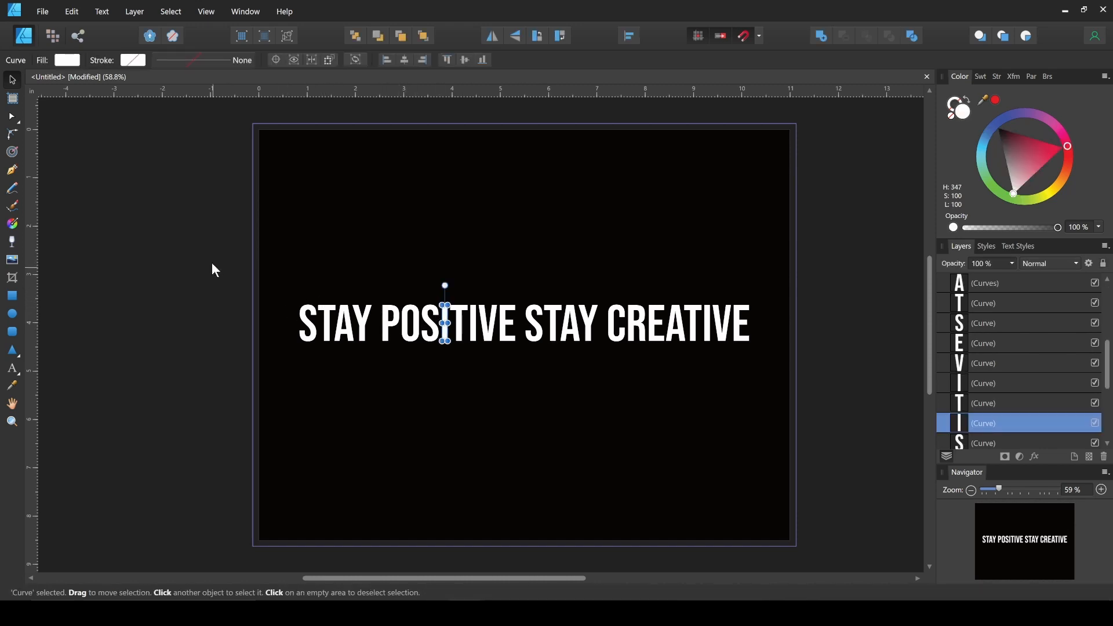
click(194, 257)
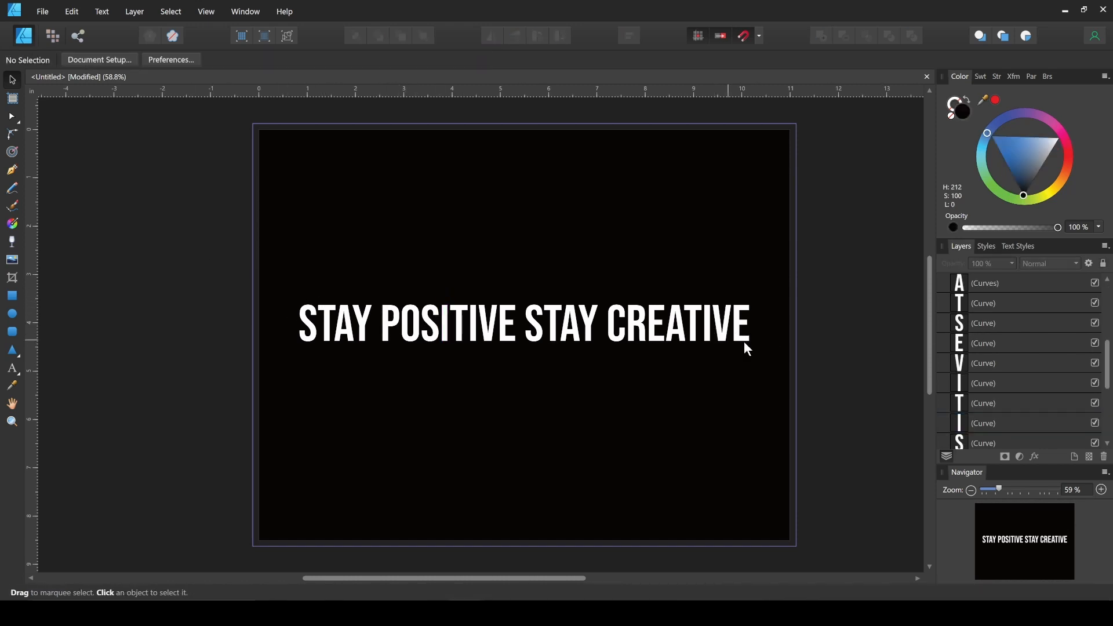
drag(145, 238, 521, 382)
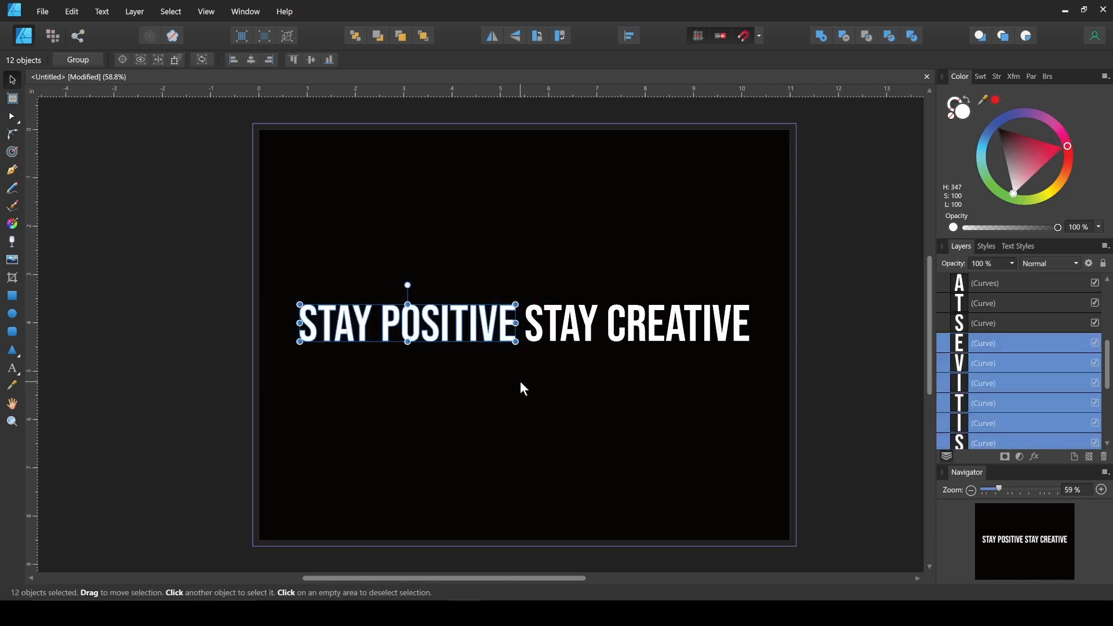
click(820, 38)
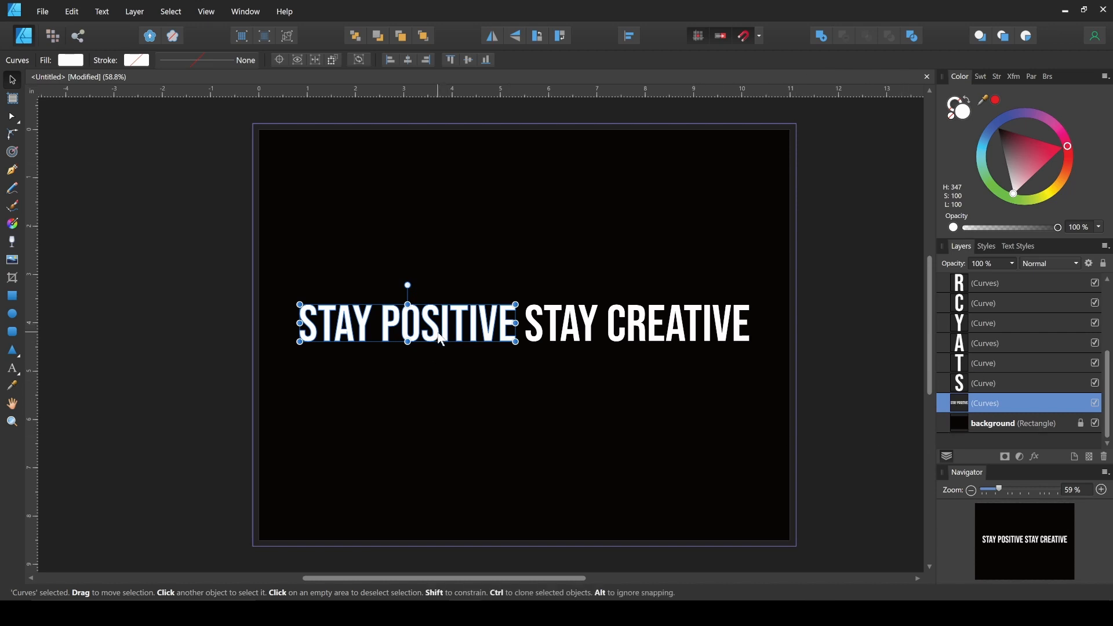
Try moving the merged STAY POSITIVE shape away from the line and undo the move
drag(441, 339, 513, 262)
key(ctrl+z)
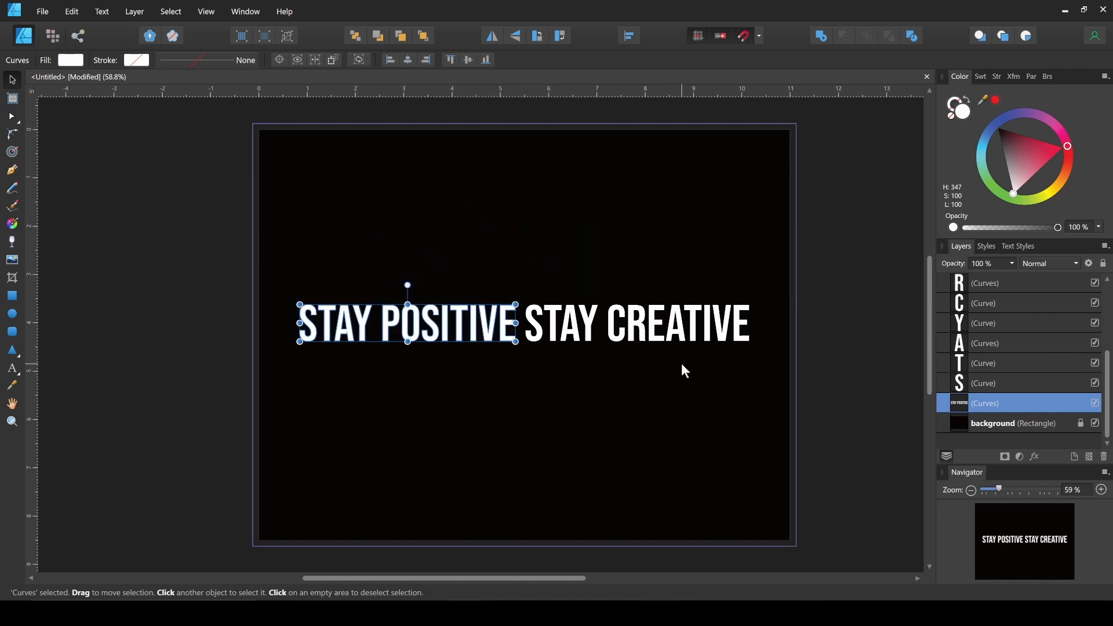
key(ctrl+z)
Merge the twelve letter curves of STAY CREATIVE into one shape with the Add operation
click(692, 319)
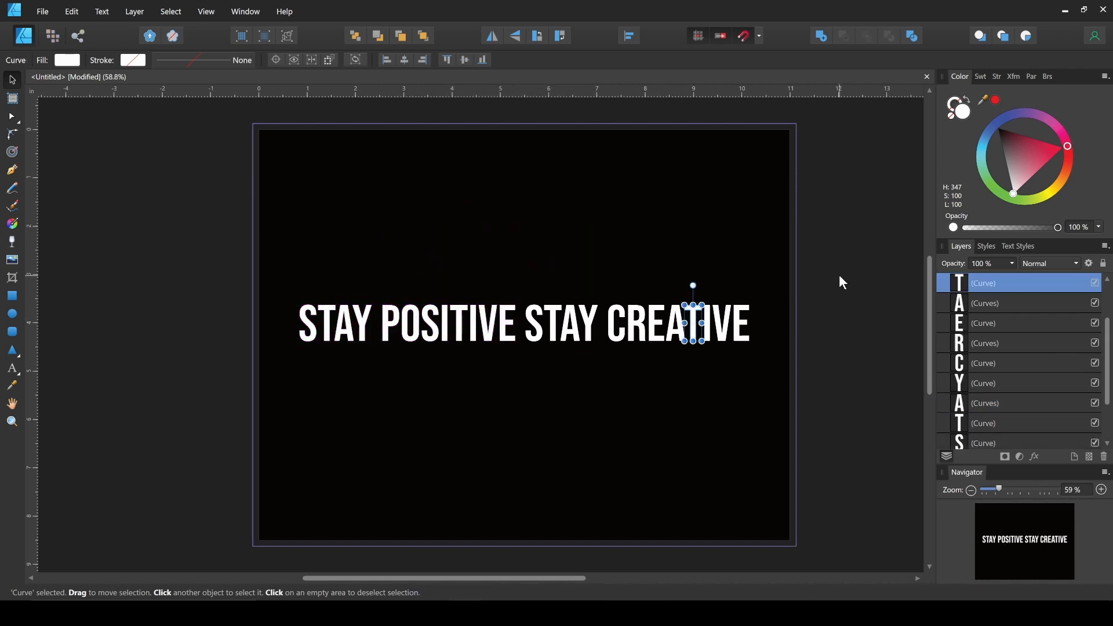
drag(841, 276, 515, 401)
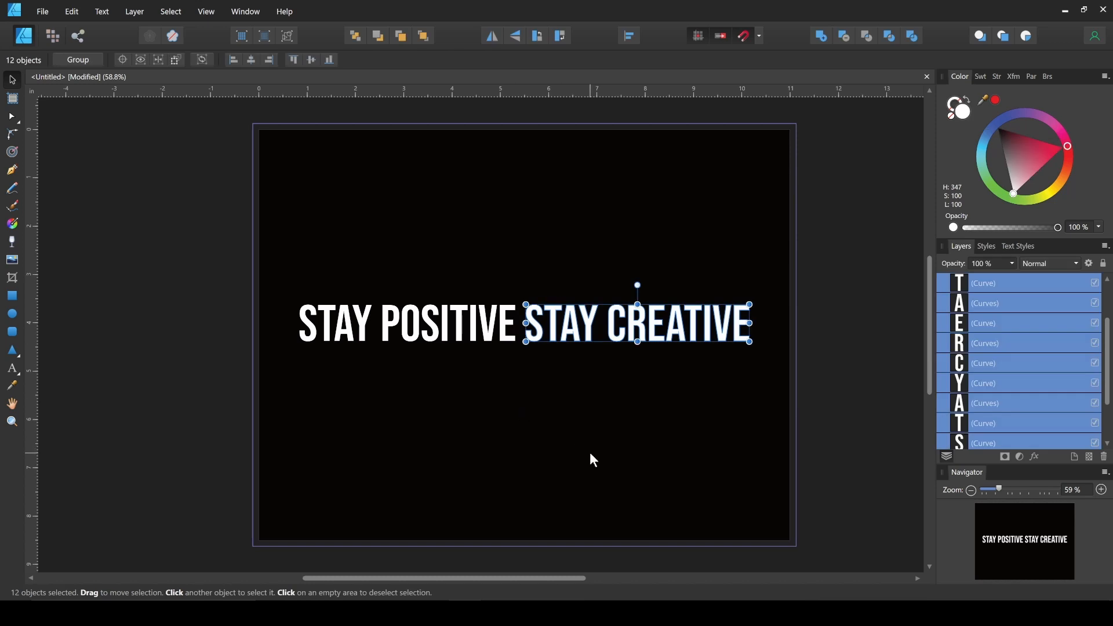
click(821, 37)
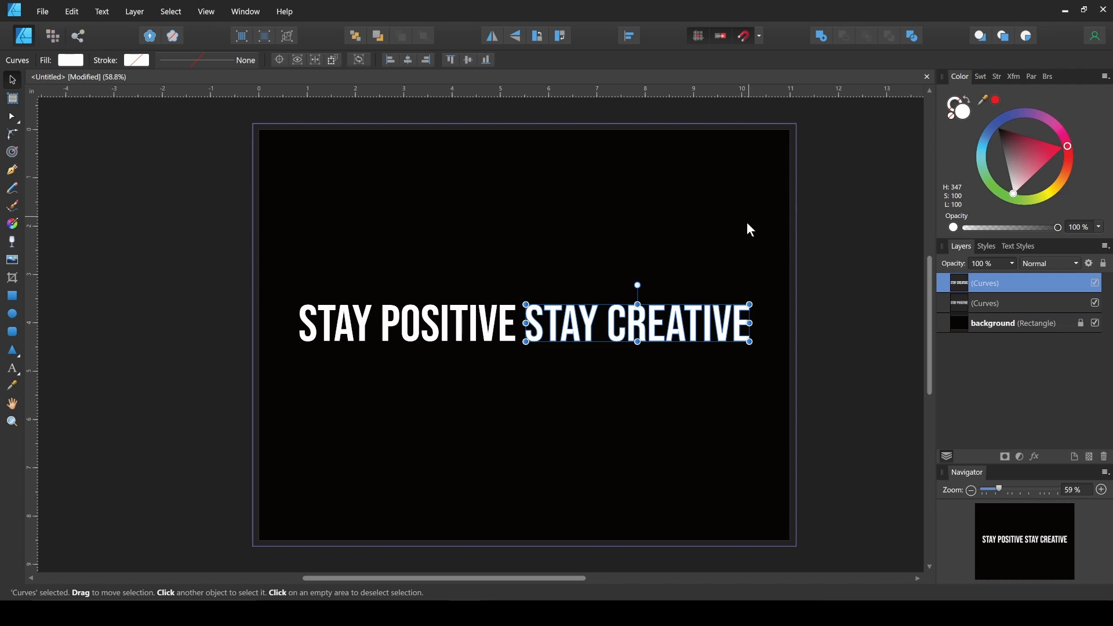
Split the phrases onto two lines, placing STAY CREATIVE lower and moving STAY POSITIVE toward the page centre above it
drag(636, 339, 579, 425)
click(456, 330)
drag(455, 329, 545, 341)
Align STAY POSITIVE and STAY CREATIVE, one after the other, to the horizontal centre of the spread
click(630, 41)
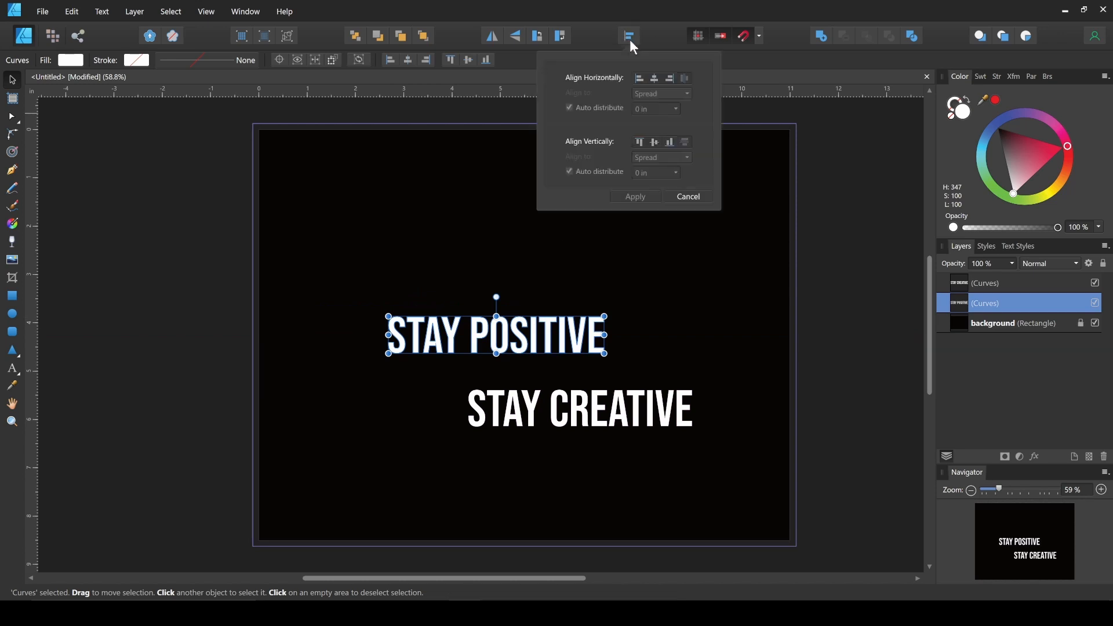
click(655, 78)
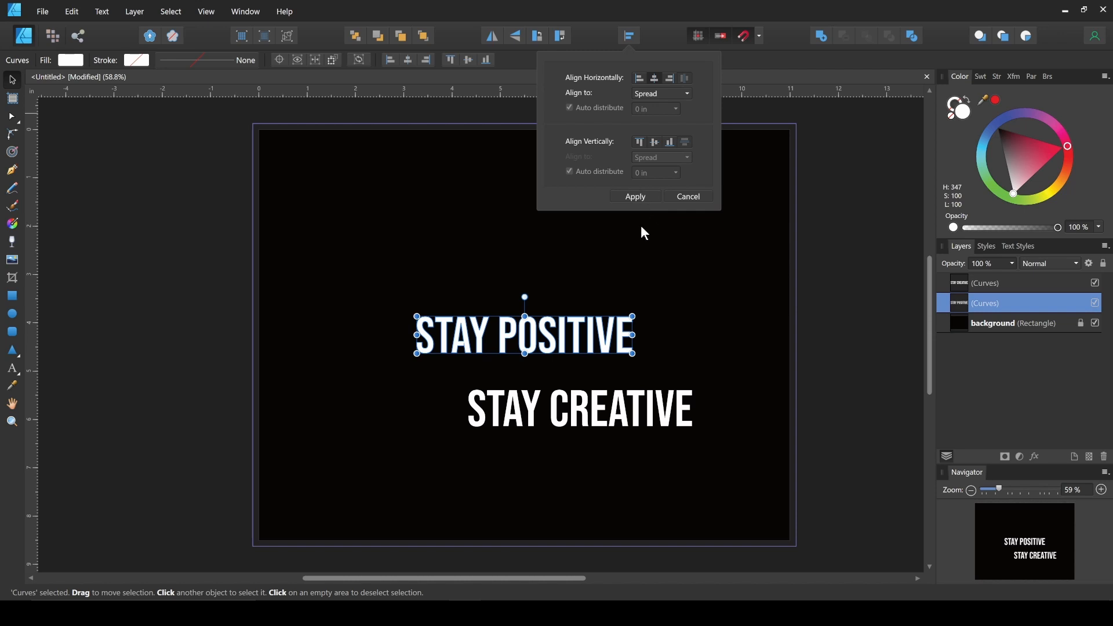
click(657, 195)
click(610, 409)
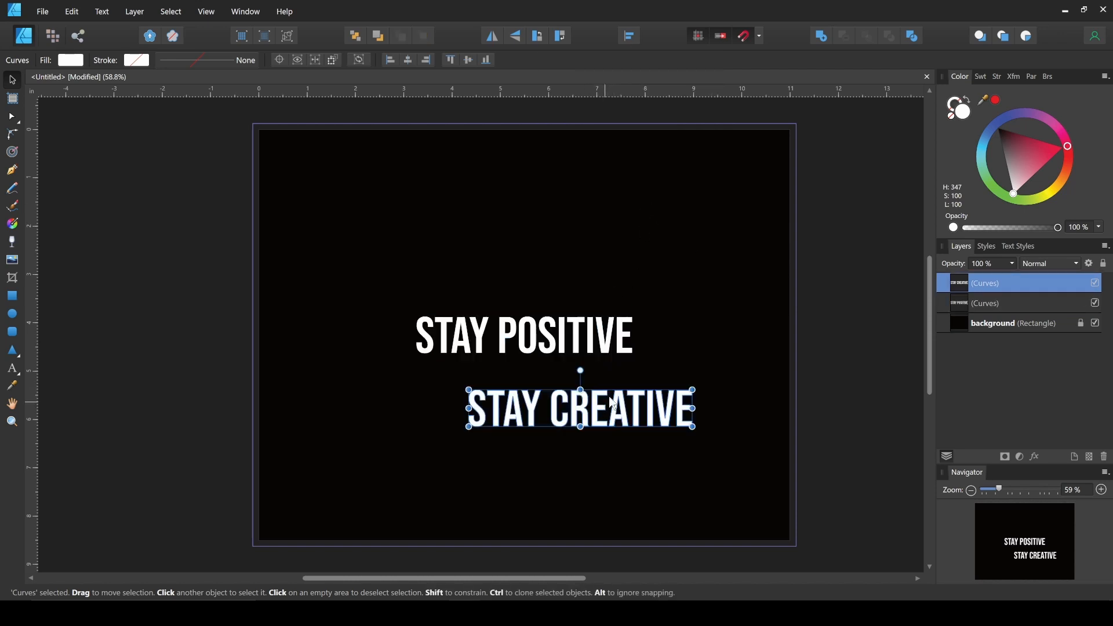
click(631, 37)
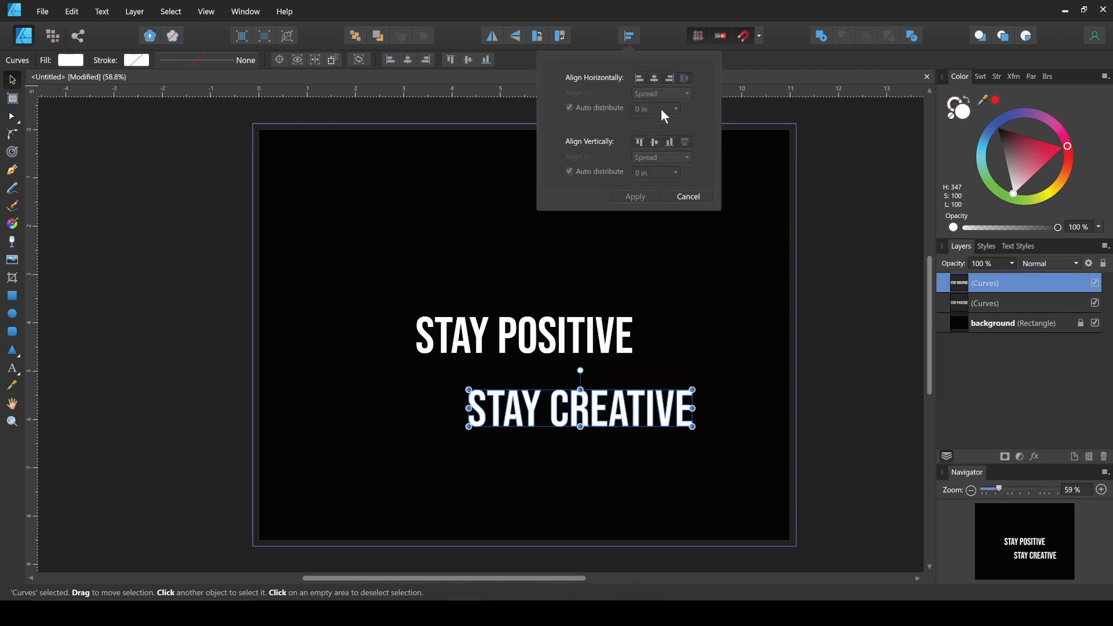
click(654, 78)
click(650, 200)
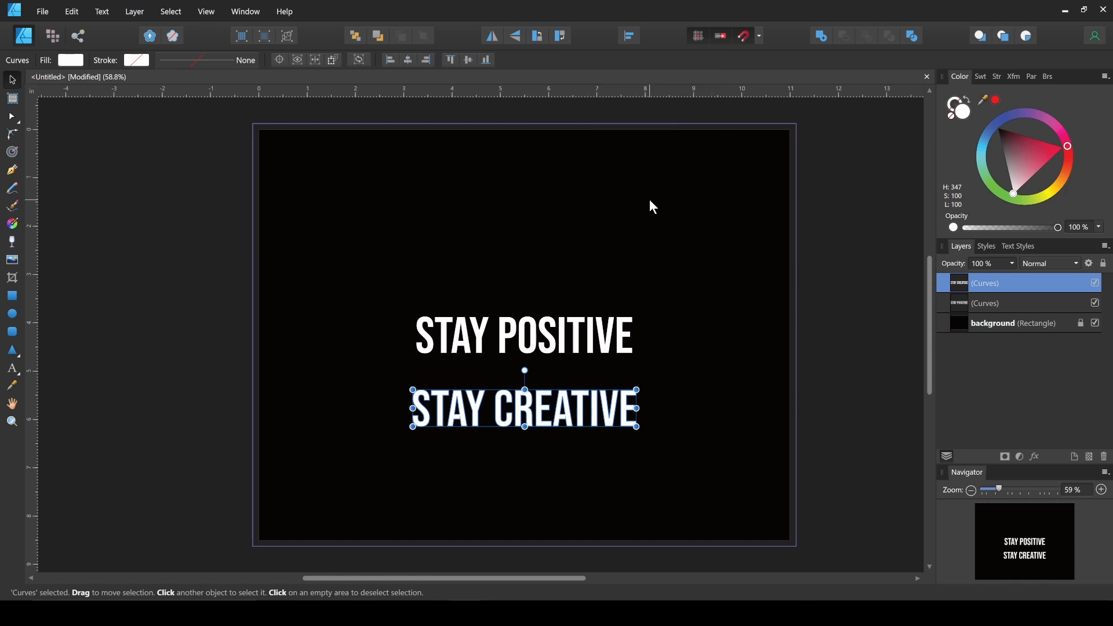
Move both text lines up around the page's middle and bring STAY CREATIVE closer beneath STAY POSITIVE
drag(340, 272, 680, 483)
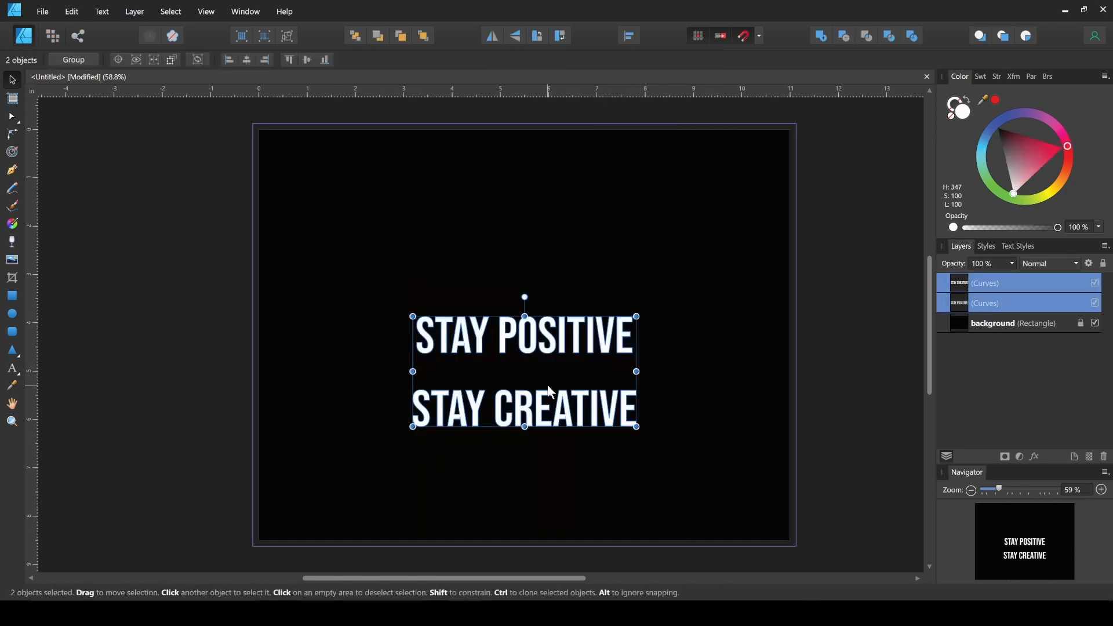
drag(552, 393, 554, 357)
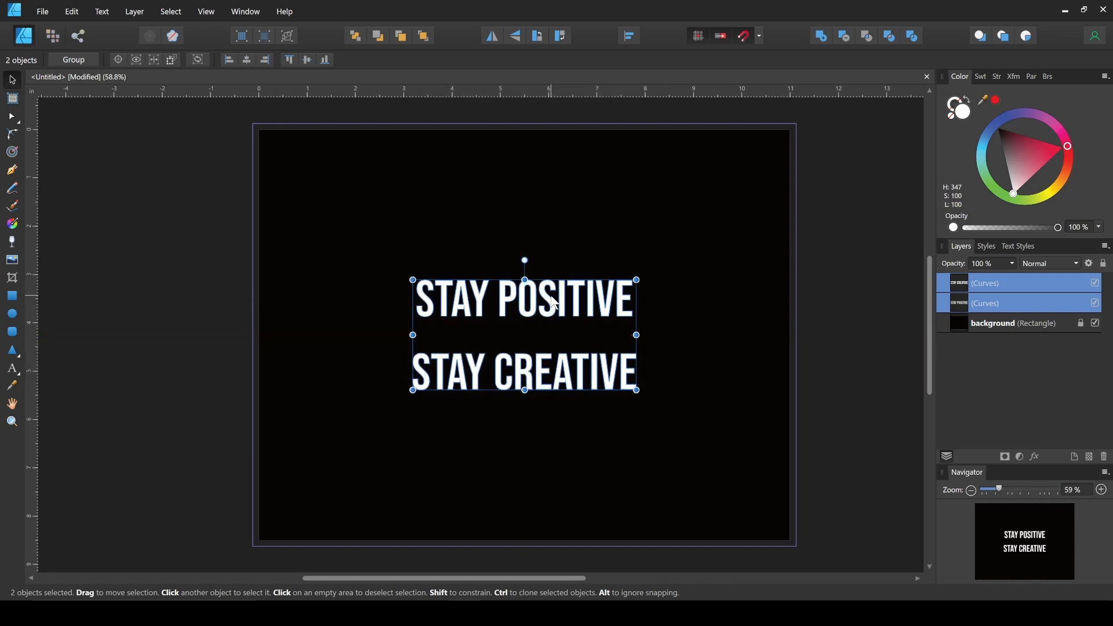
click(555, 303)
click(562, 368)
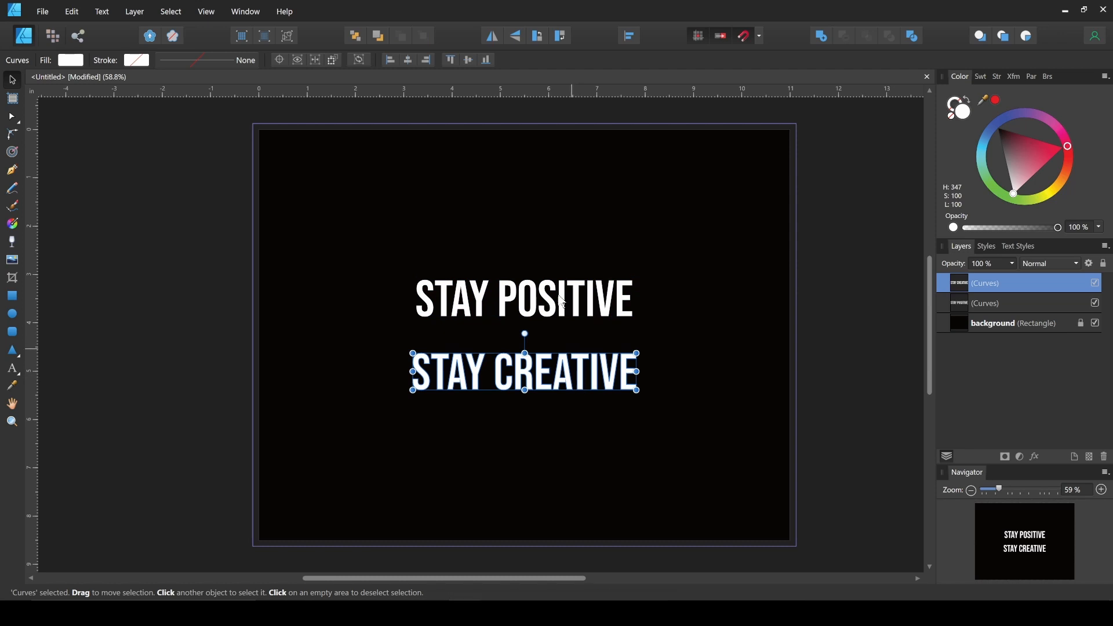
drag(580, 365, 583, 349)
Scale both text lines up together proportionally from their centre to about 9.5 in wide
drag(351, 246, 681, 392)
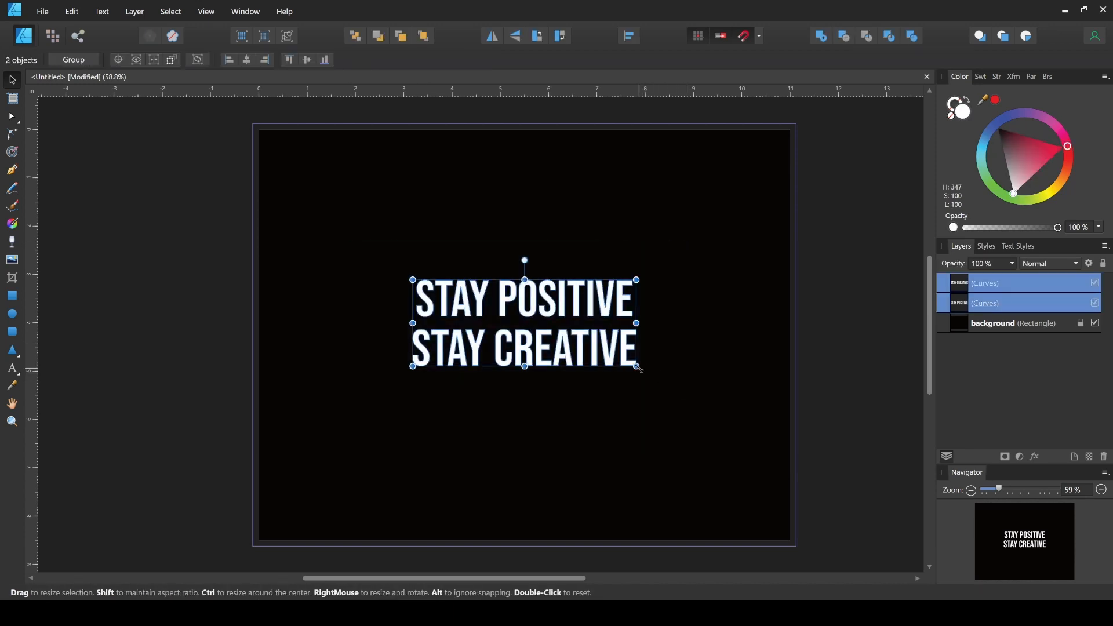
drag(638, 367, 683, 410)
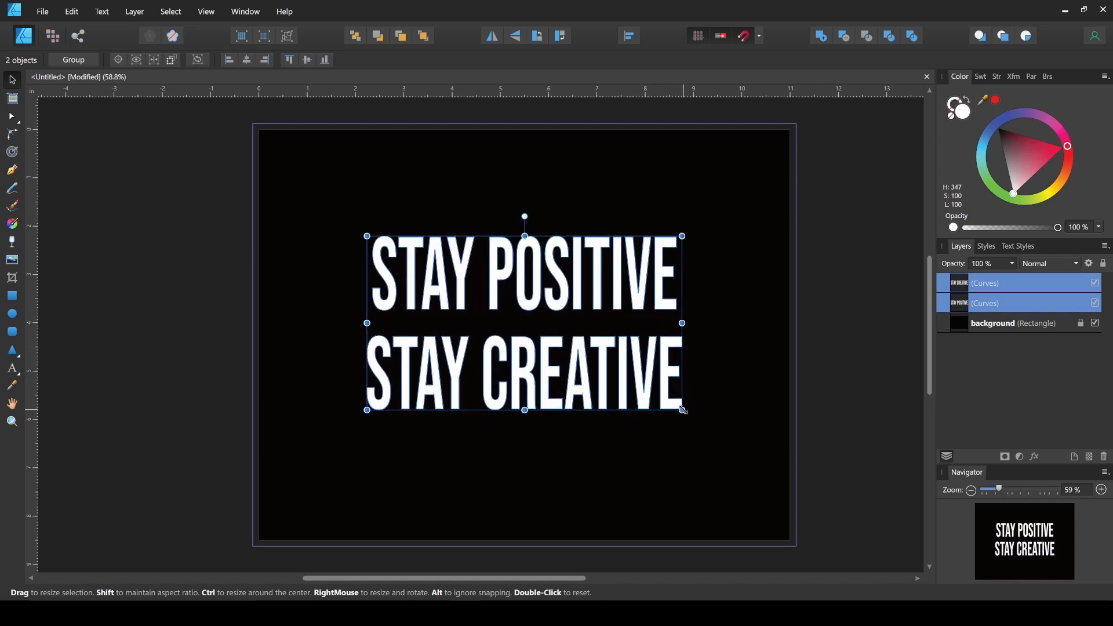
key(ctrl+z)
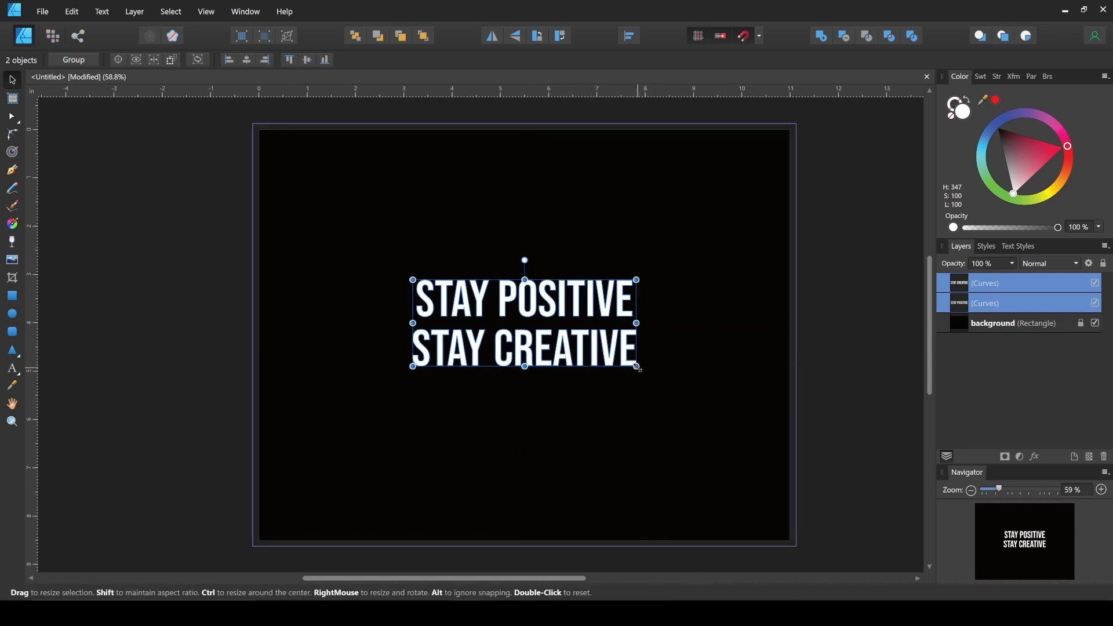
drag(637, 367, 741, 445)
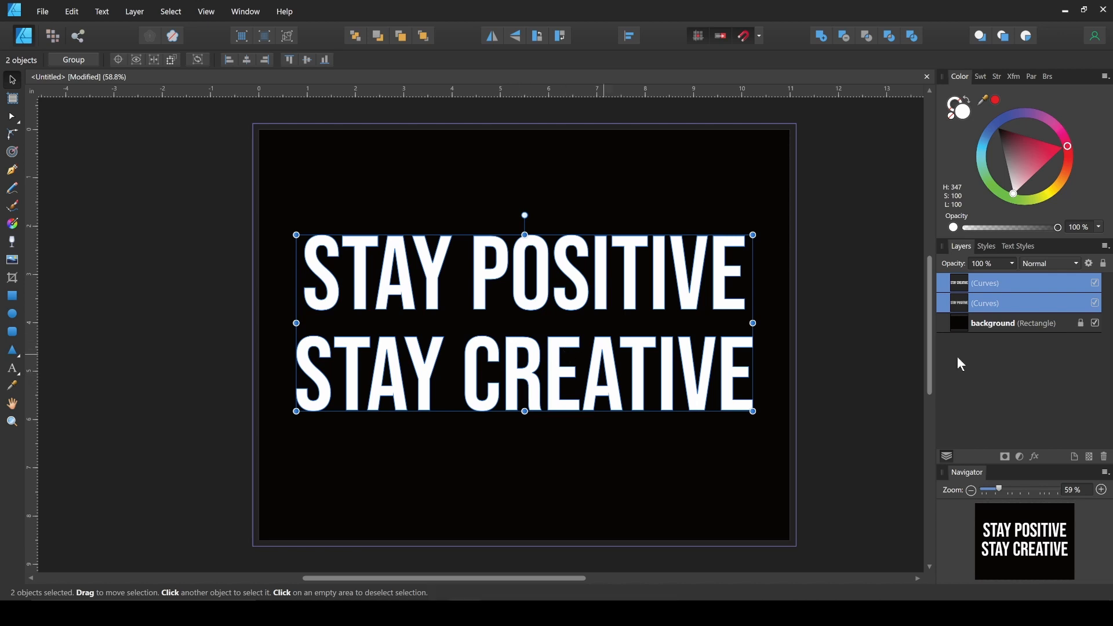
click(843, 370)
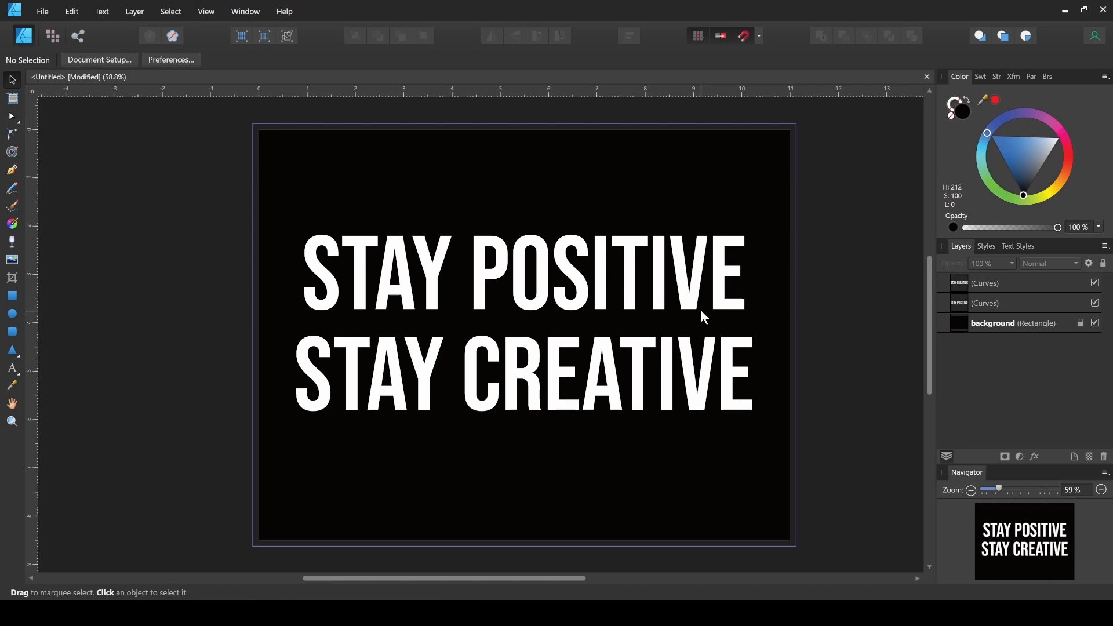
Move STAY CREATIVE up close under STAY POSITIVE and enlarge STAY POSITIVE proportionally from its centre to match STAY CREATIVE's width
click(606, 376)
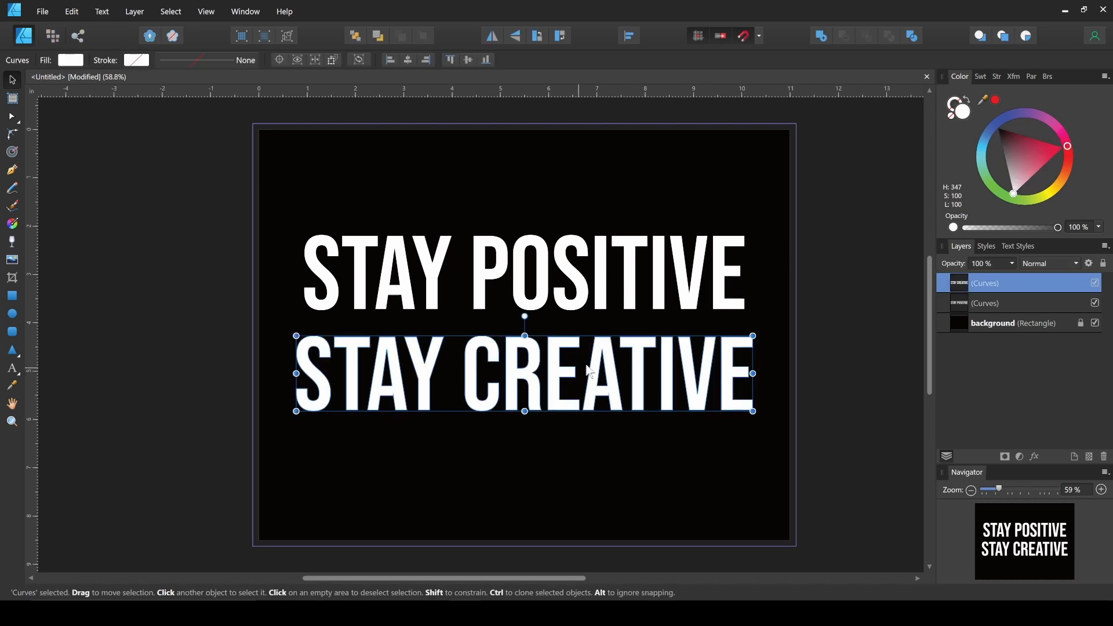
drag(592, 370, 594, 360)
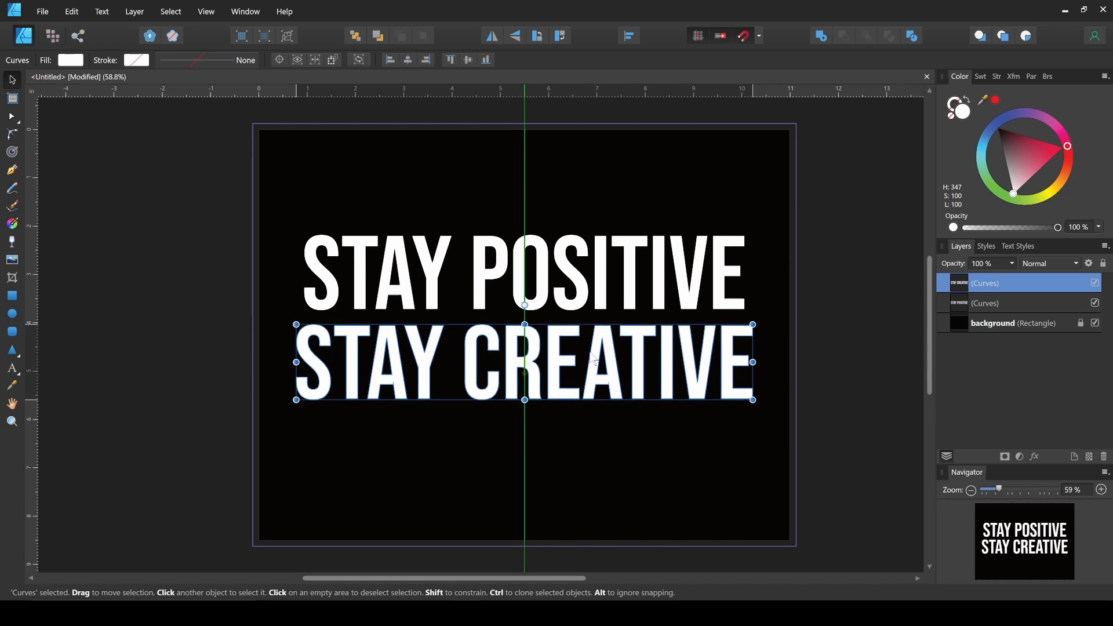
click(591, 305)
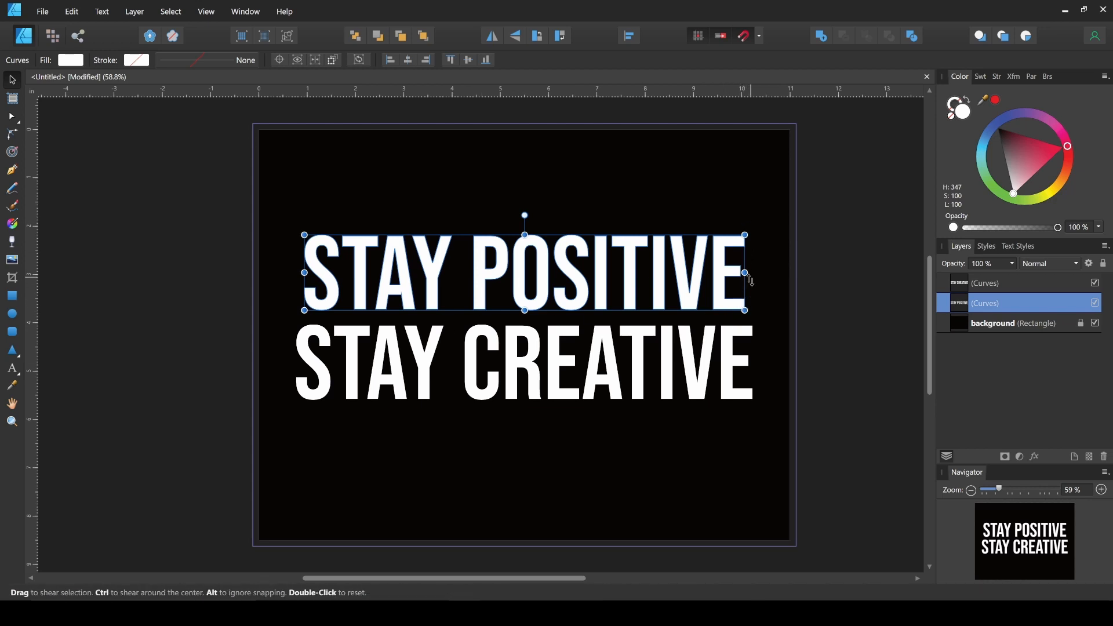
key(alt)
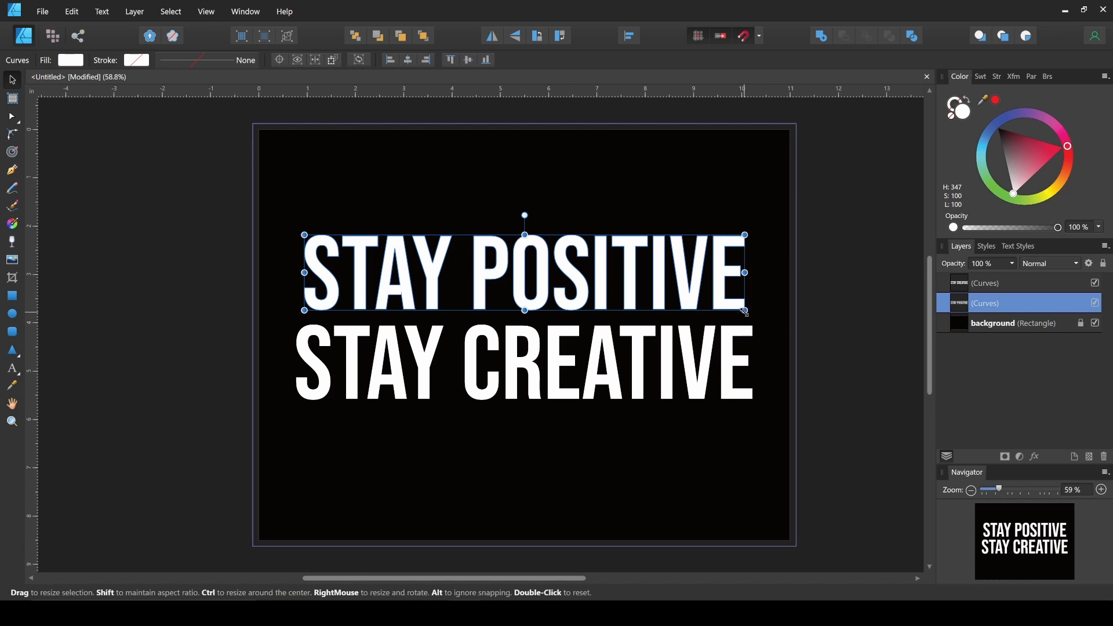
drag(746, 311, 754, 311)
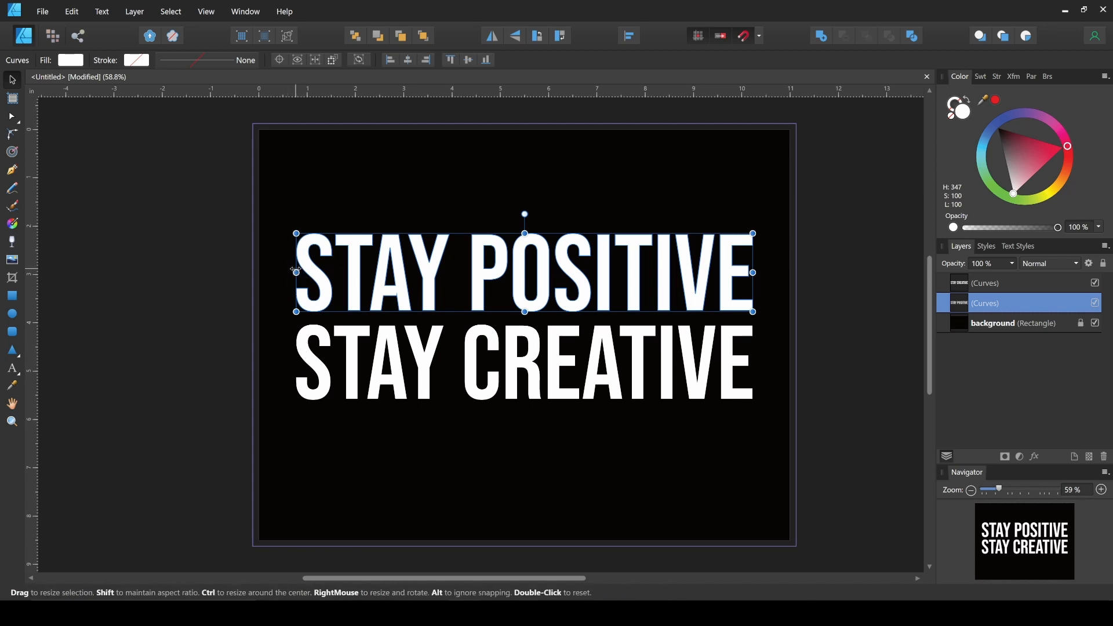
drag(296, 270, 298, 270)
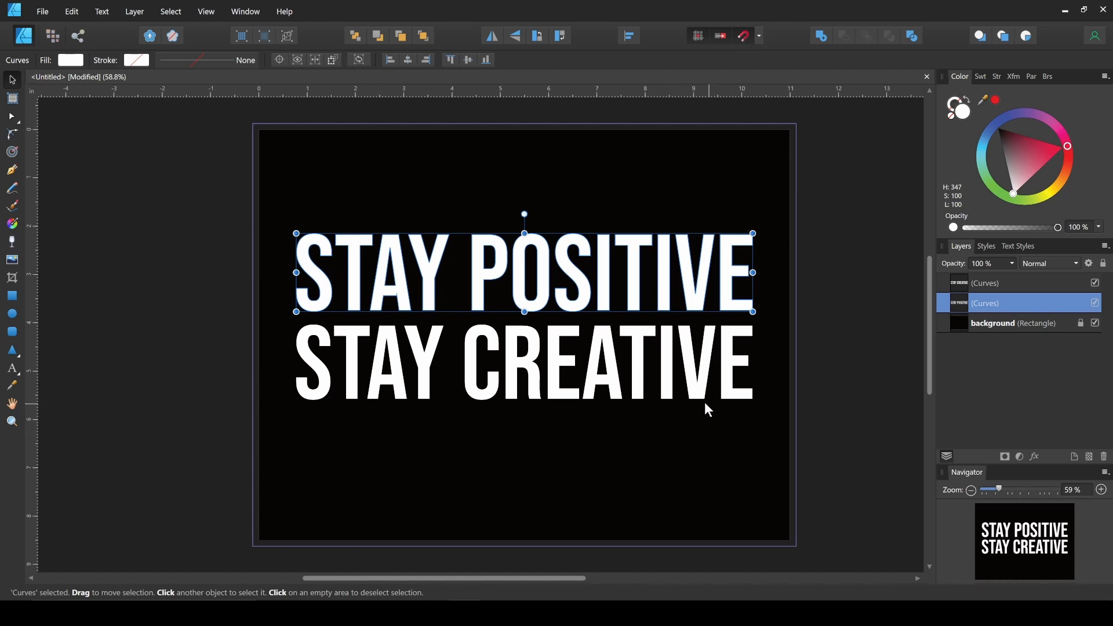
click(667, 387)
click(679, 451)
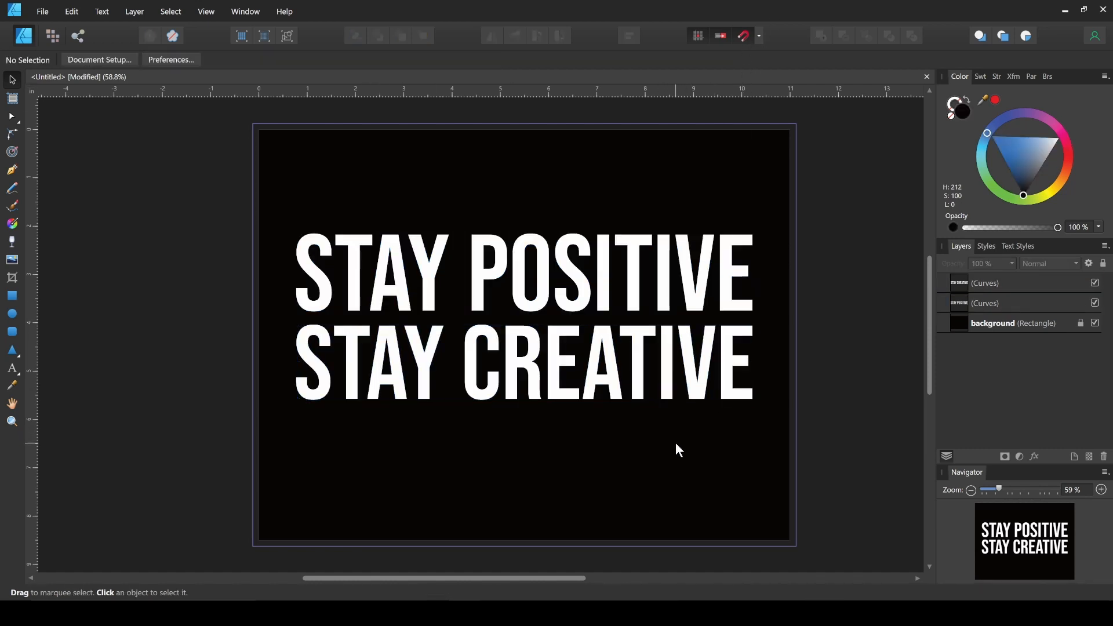
Draw a square about 3.1 in wide outward from the page centre and fill it orange (H 40, S 100, L 50)
click(13, 300)
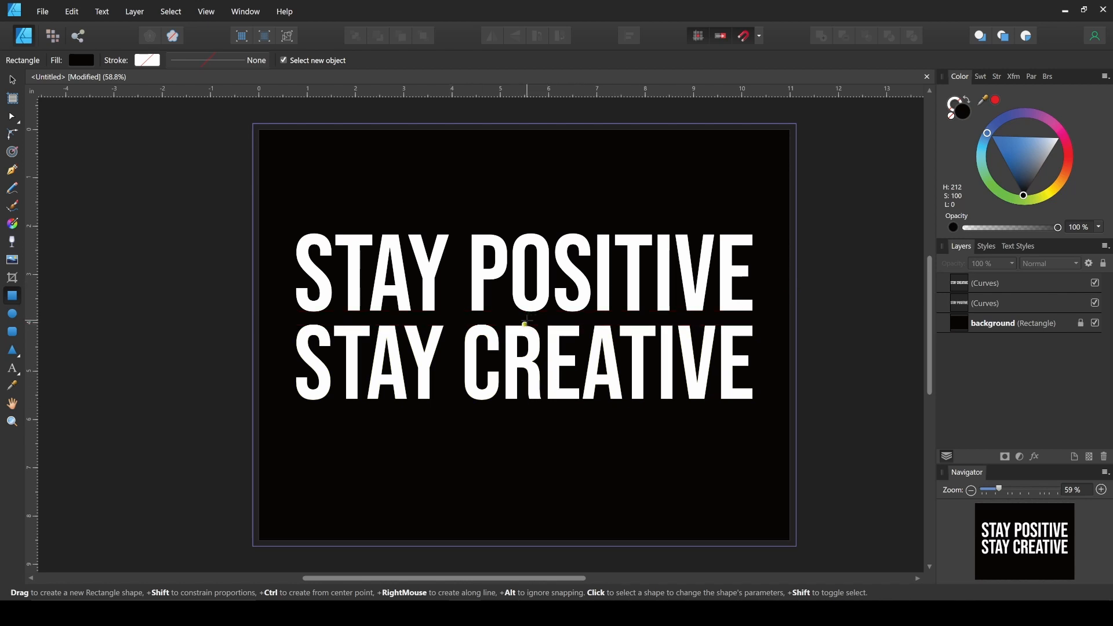
drag(525, 325, 600, 399)
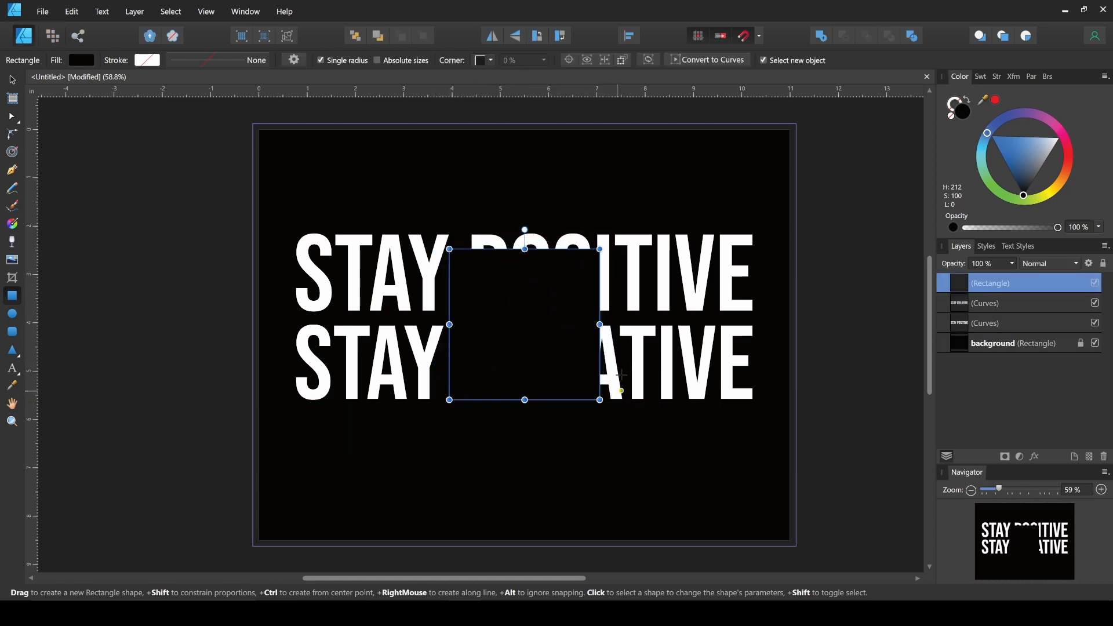
click(1069, 152)
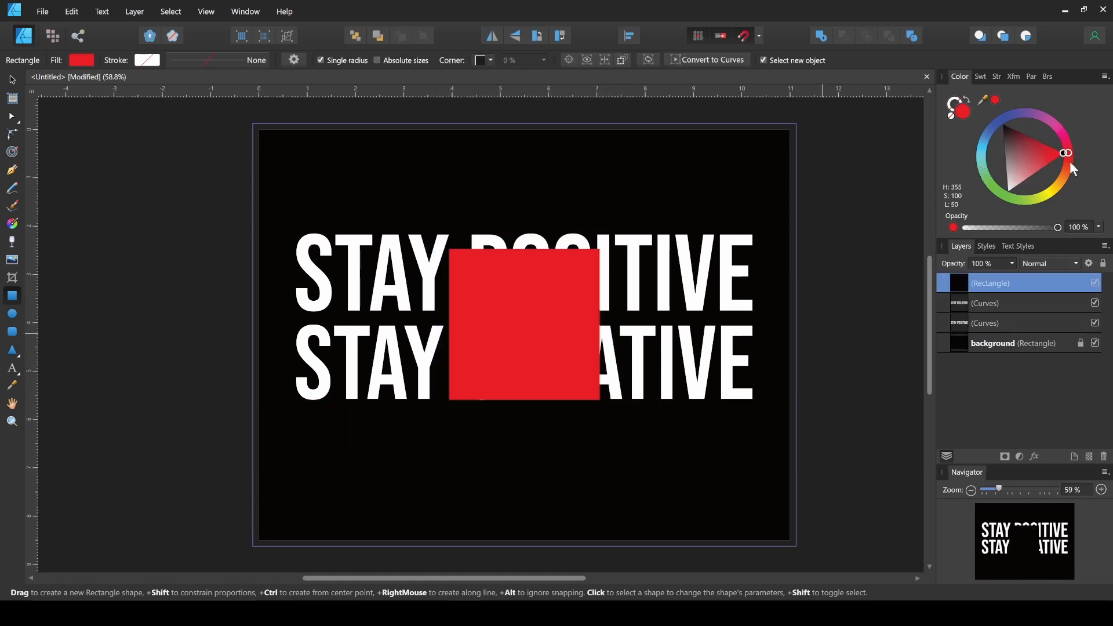
drag(1064, 188, 1057, 187)
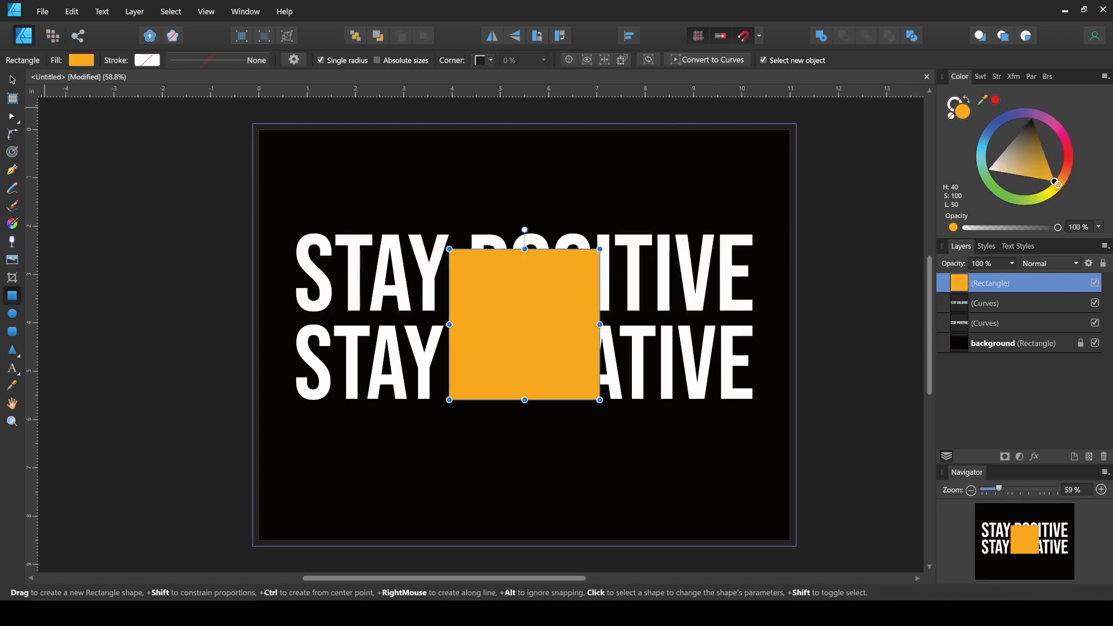
Move the orange square straight up so its centre lines up with the lower edge of STAY POSITIVE
key(v)
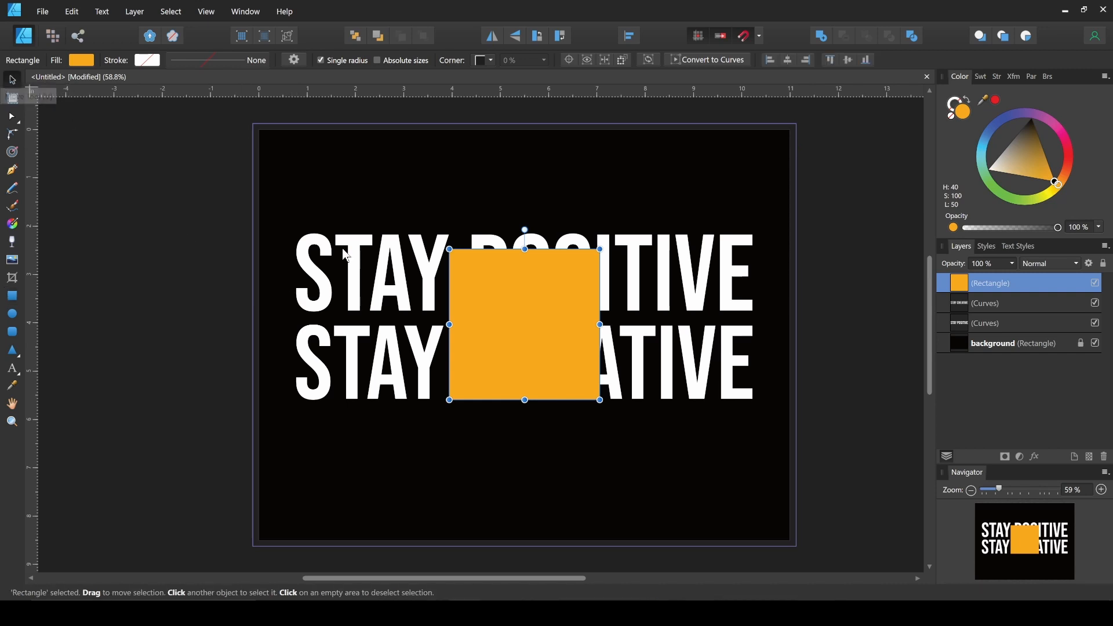
drag(542, 323, 544, 317)
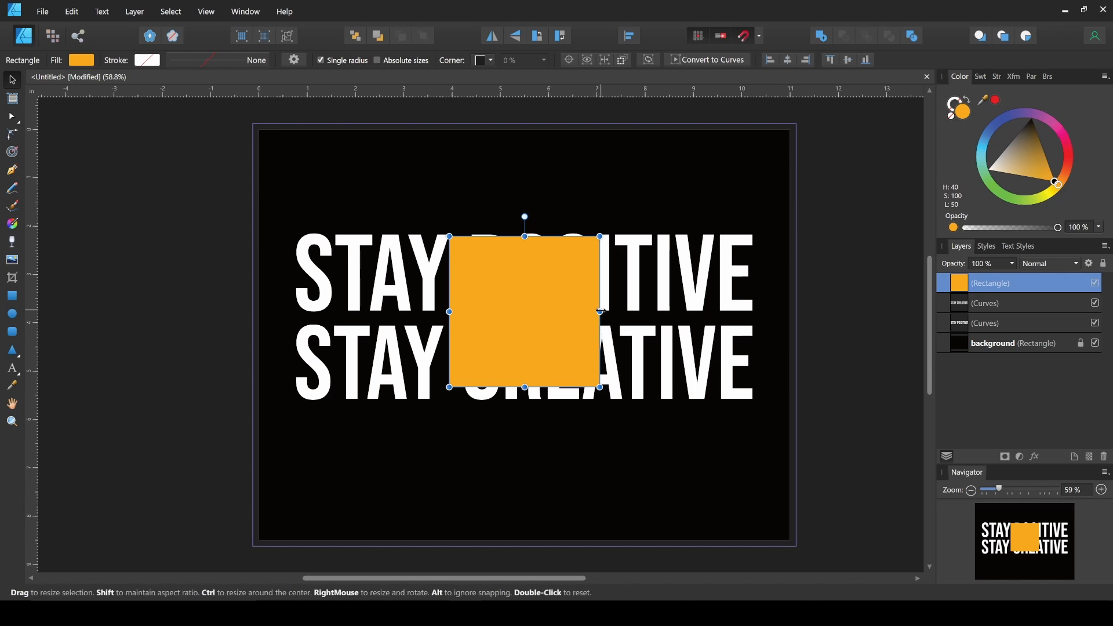
Widen the orange square symmetrically to about 9.9 in, reduce its height symmetrically to about 2 in, and move it down over the gap between the lines
drag(602, 312, 764, 332)
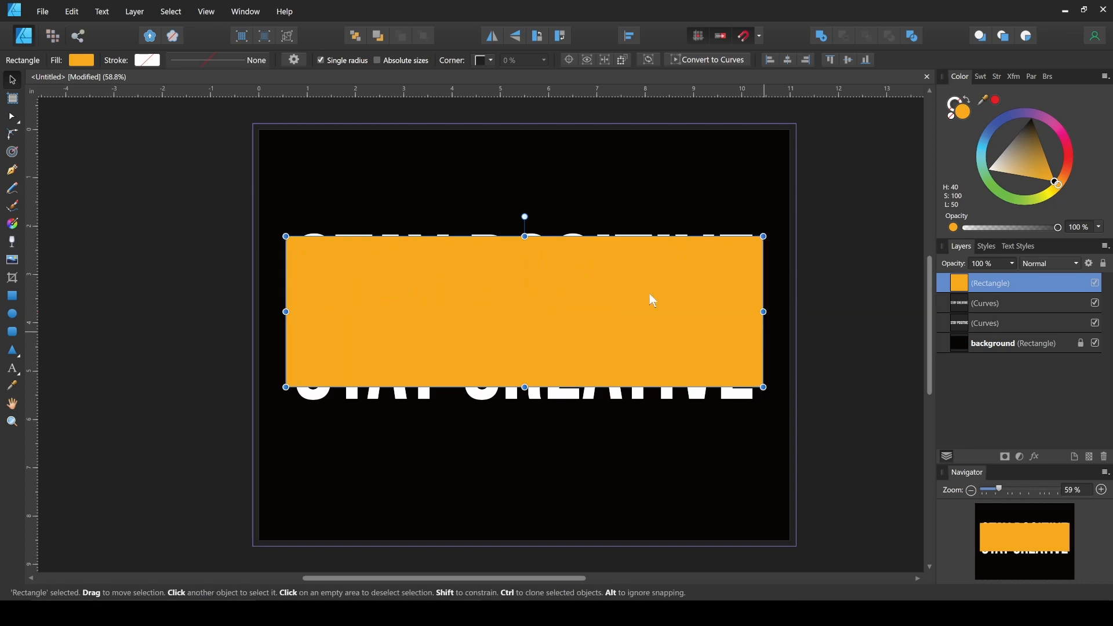
drag(526, 238, 532, 264)
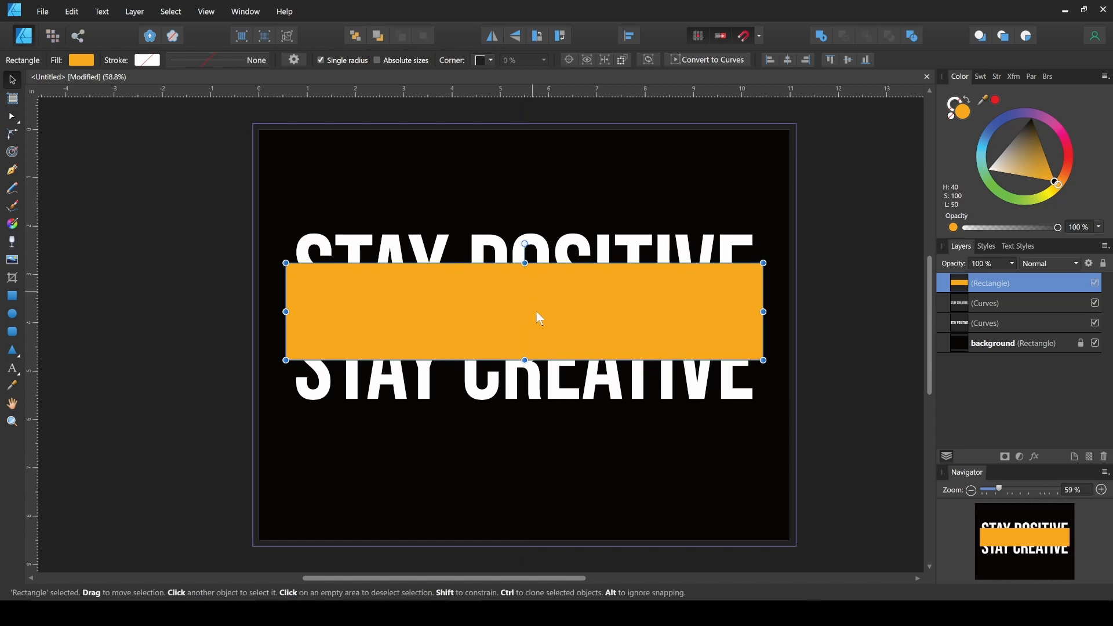
drag(538, 317, 537, 327)
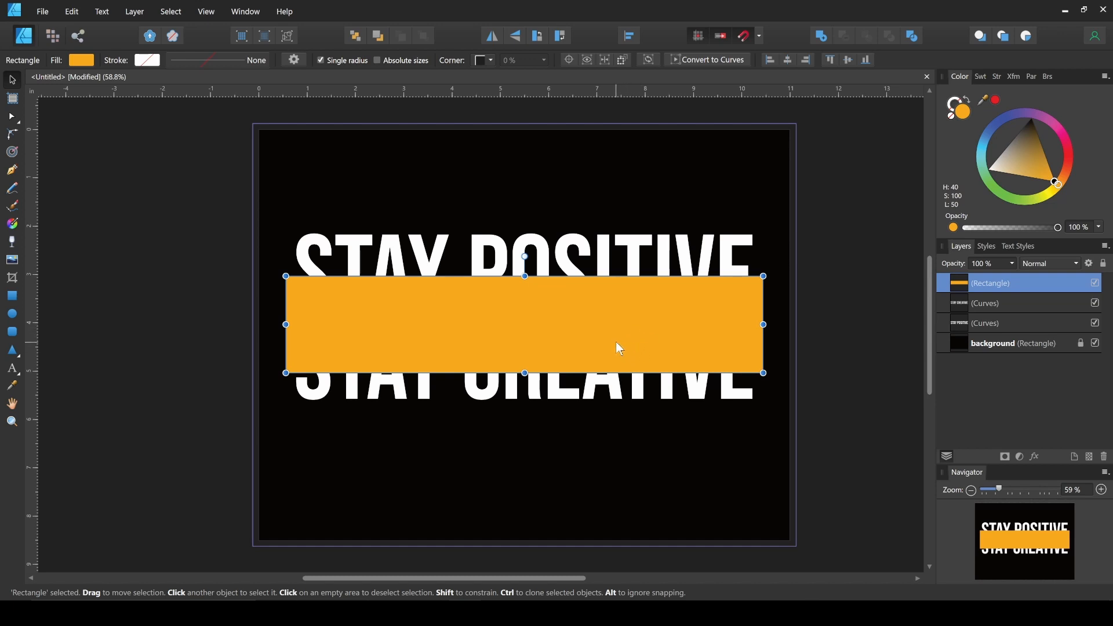
Shear the orange rectangle by 49° and shift it horizontally to recentre it over the text
click(1019, 80)
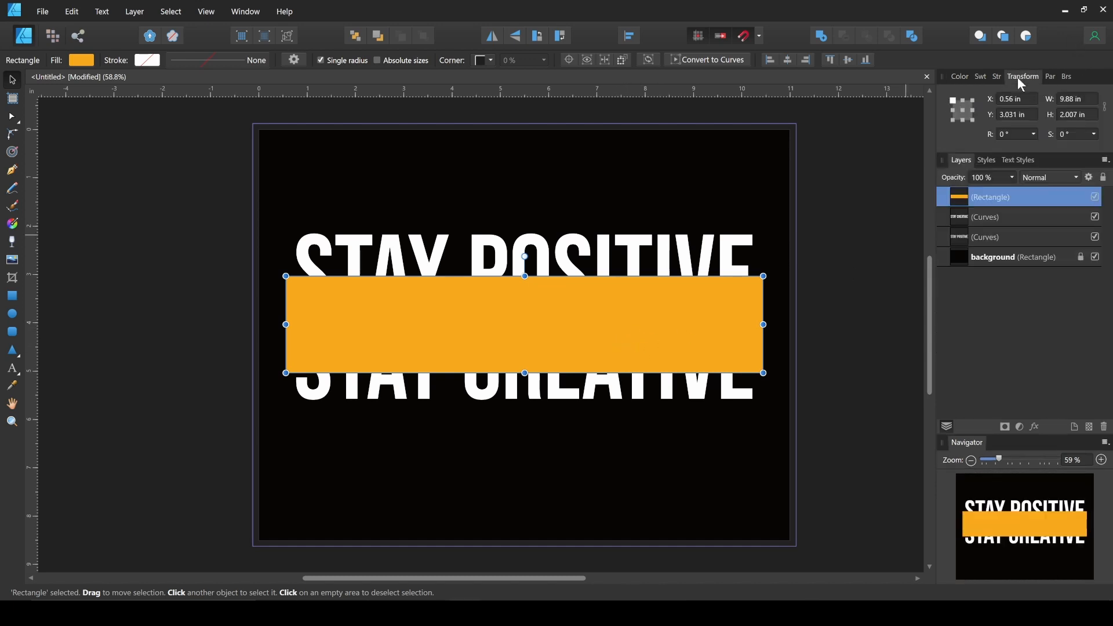
click(1073, 135)
text(49)
key(Return)
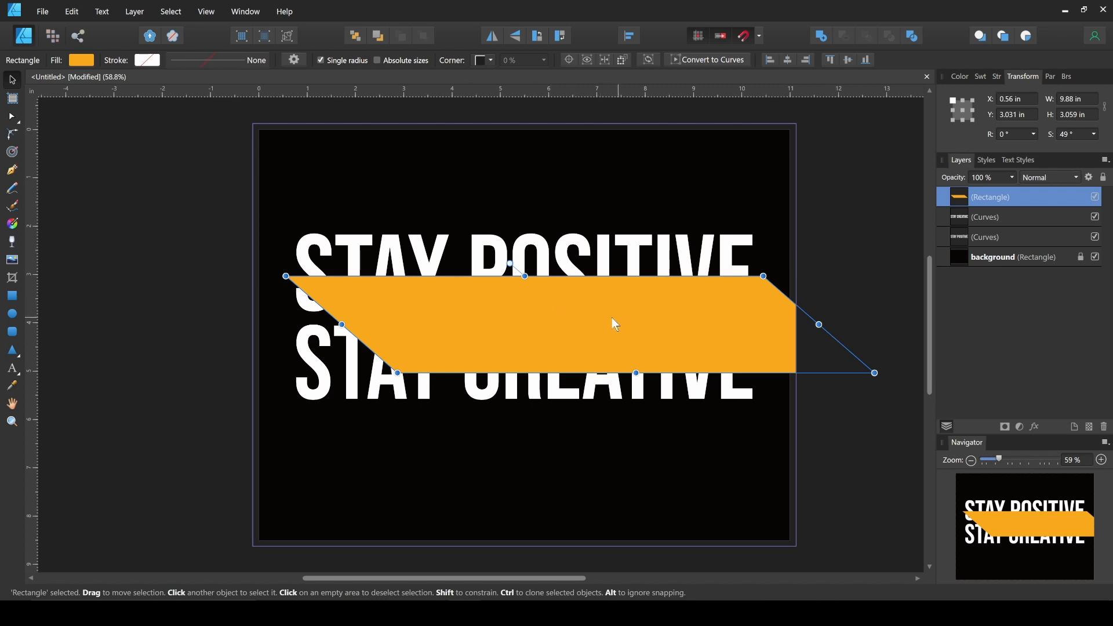
drag(621, 319, 569, 325)
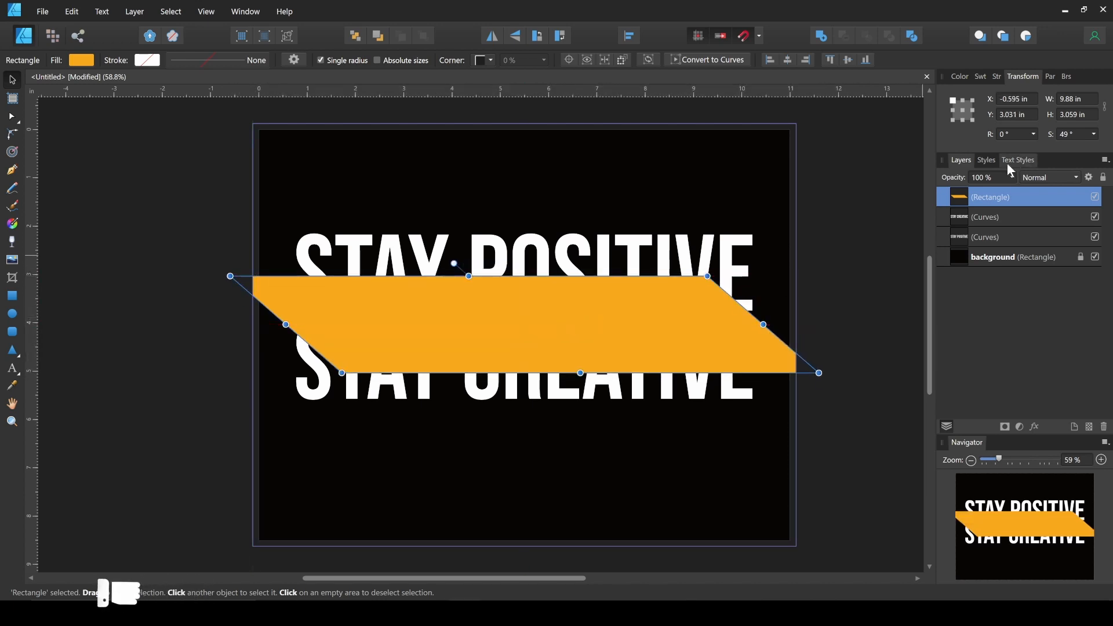
Rotate the sheared orange band to 14° and move it down to cover the middle of both text lines
click(1012, 134)
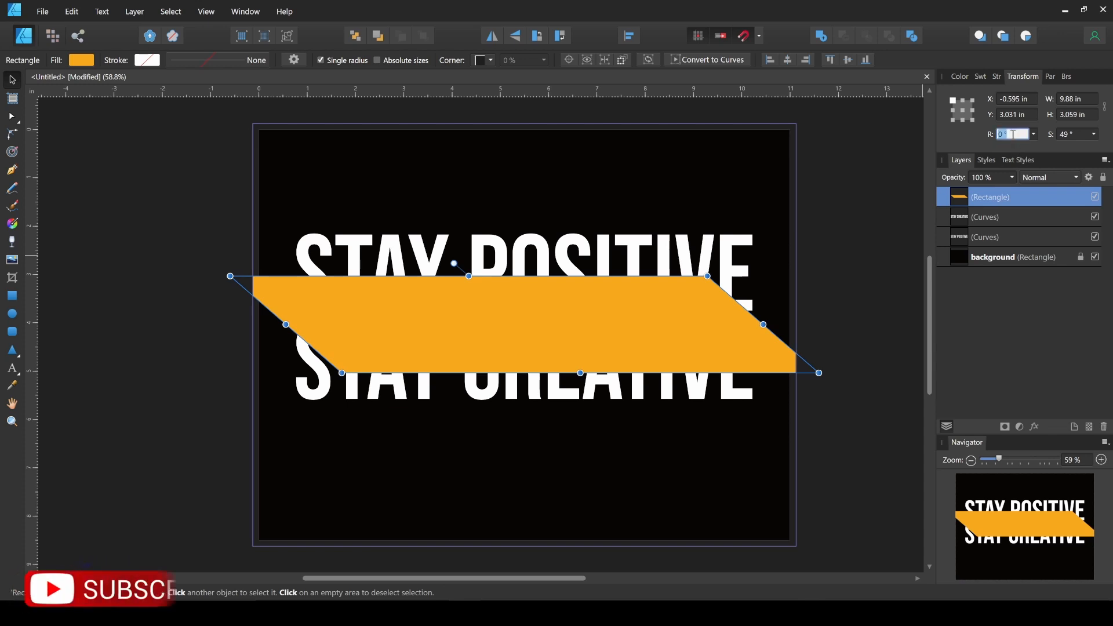
text(14)
key(Return)
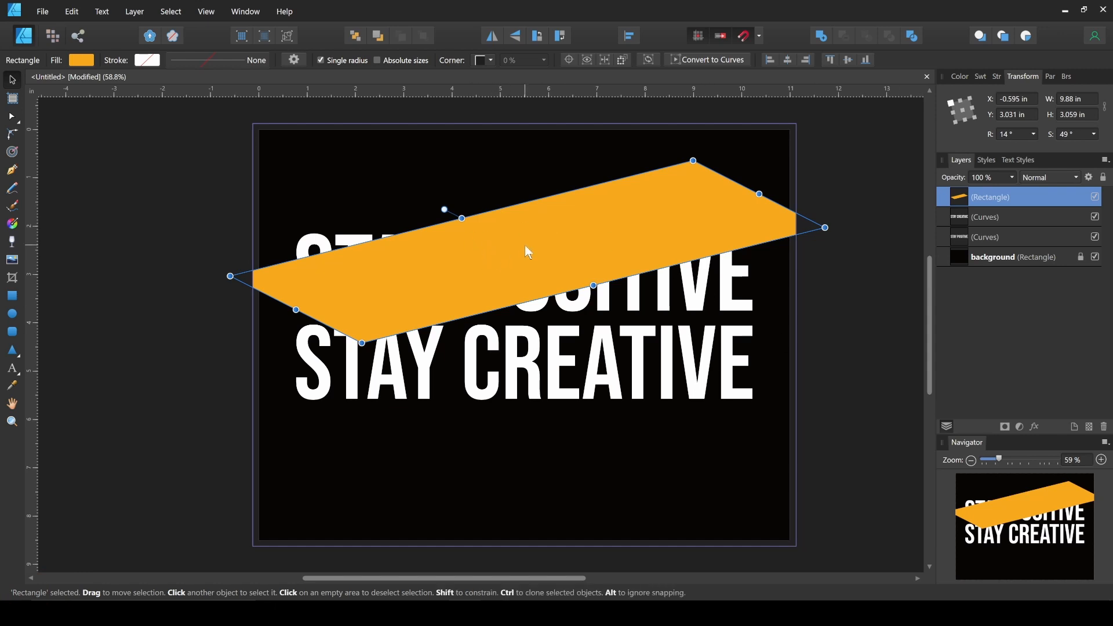
drag(528, 248, 533, 327)
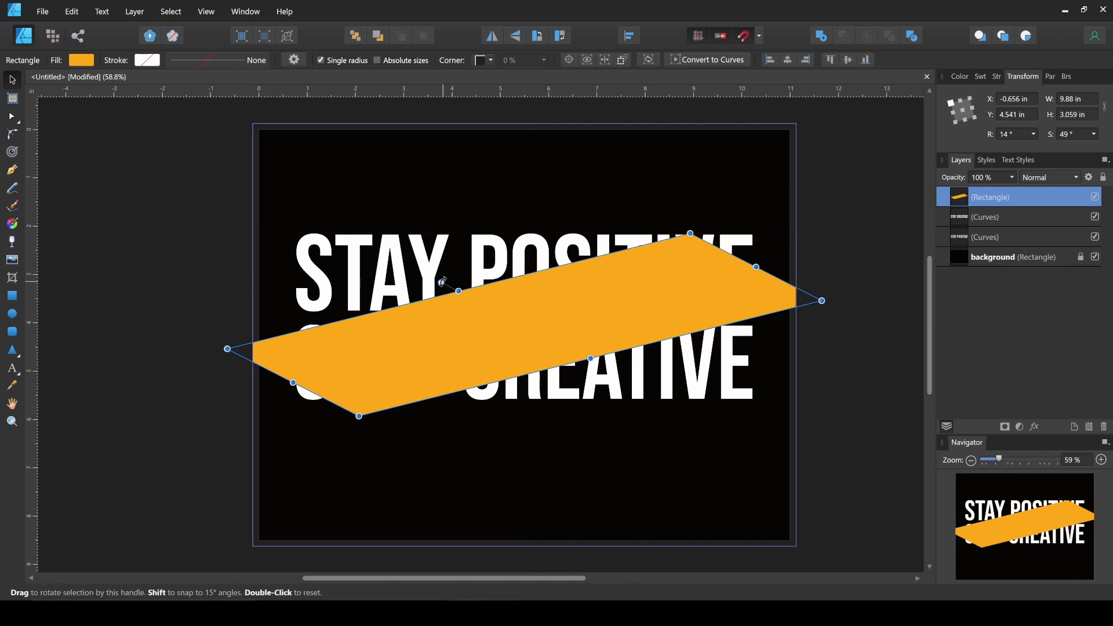
Reduce the band's rotation to about 5.1° and resize it from its centre to about 12.7 in wide and 2.69 in high
drag(443, 282, 466, 281)
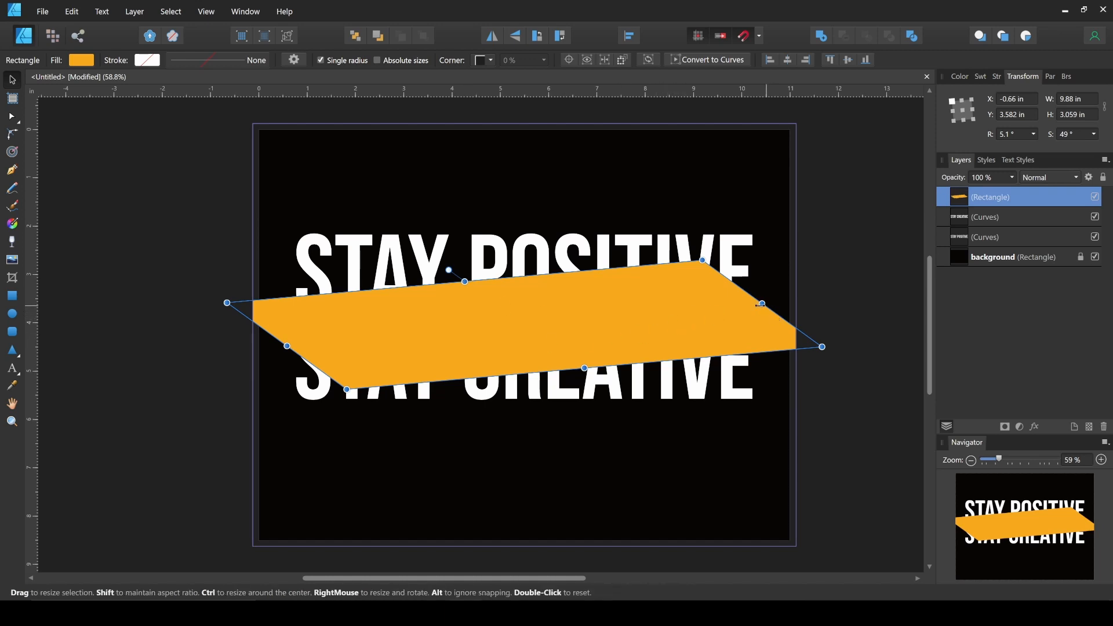
drag(761, 304, 831, 297)
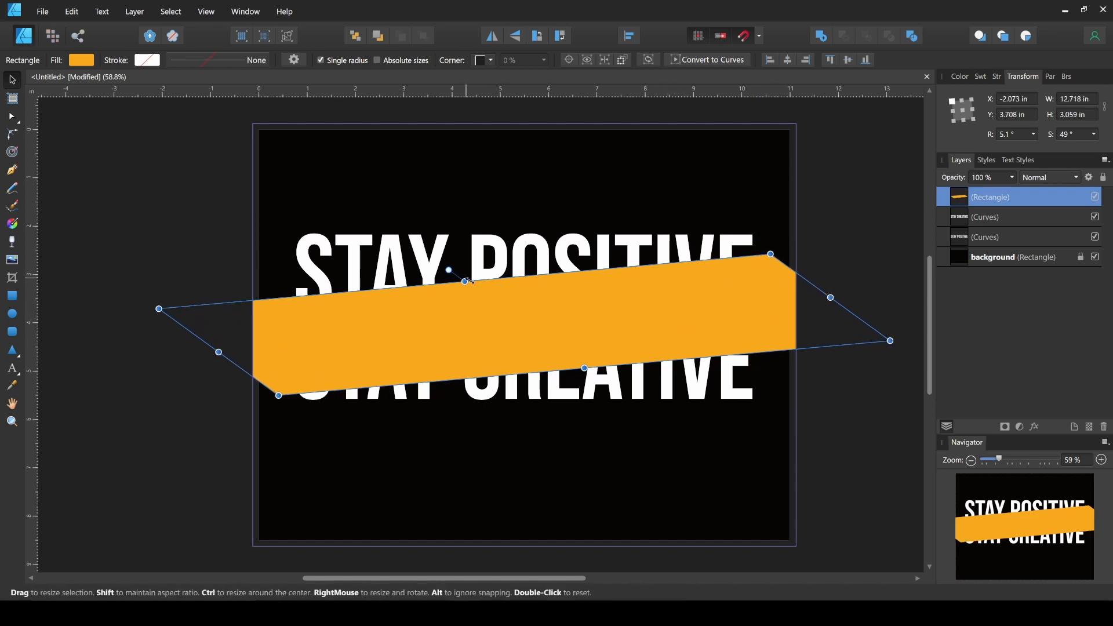
drag(465, 281, 472, 284)
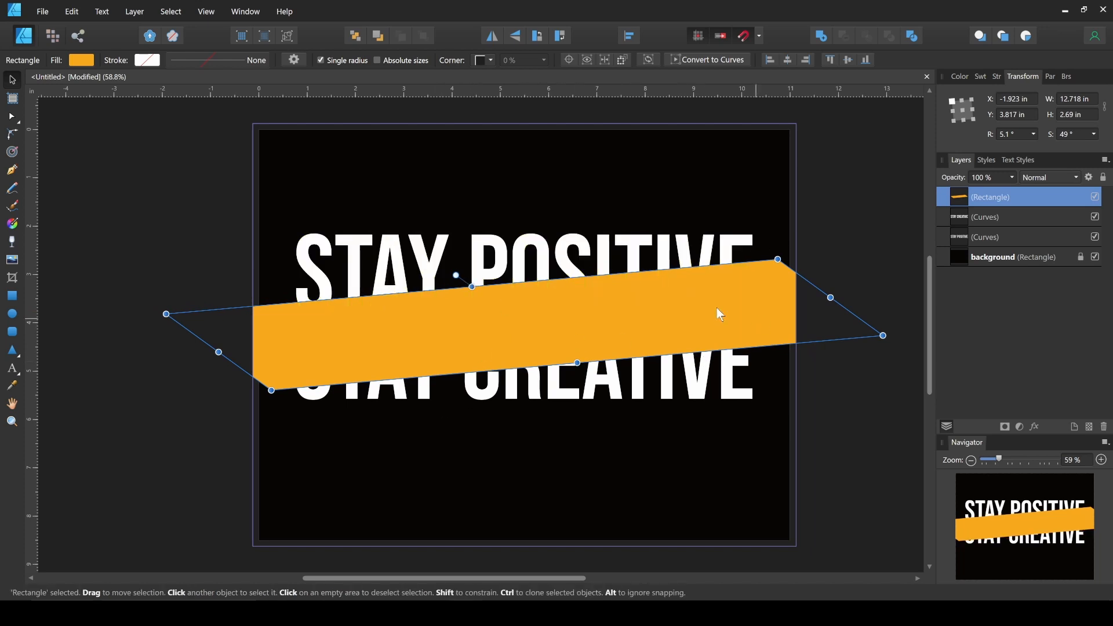
Check the text outlines beneath the orange band and move the band straight down by about 0.27 in
drag(127, 149, 873, 500)
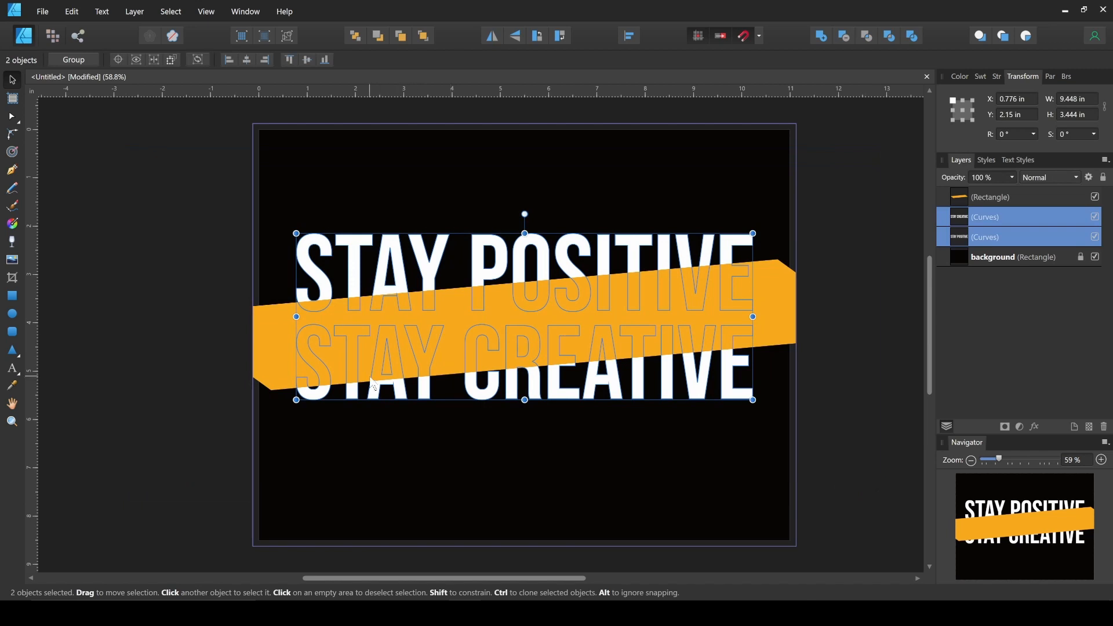
scroll(340, 381, up, 1)
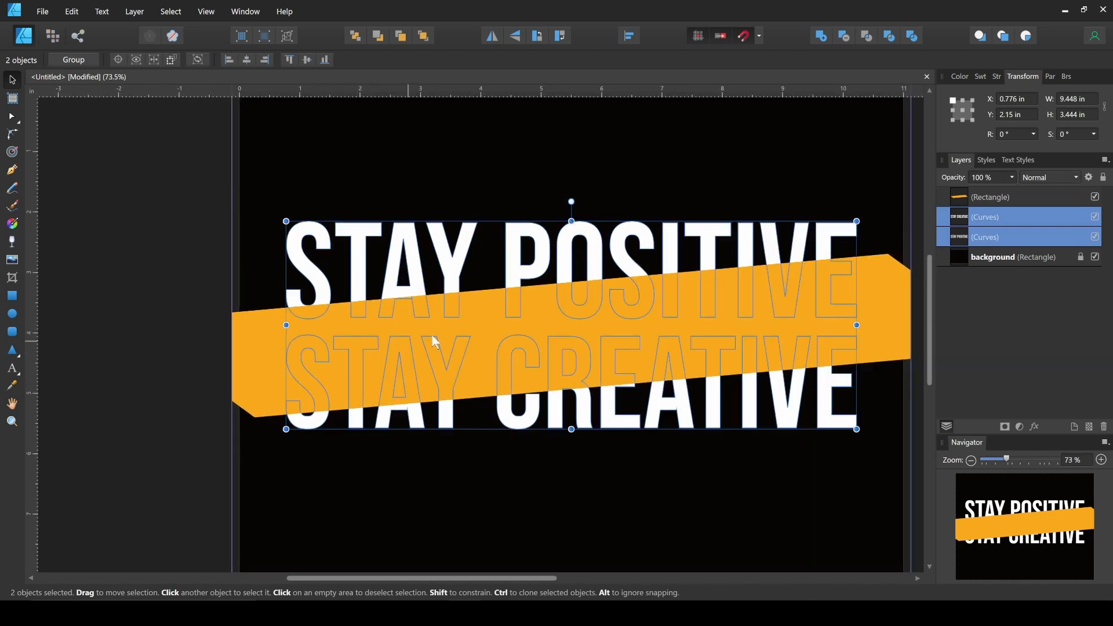
scroll(432, 336, down, 1)
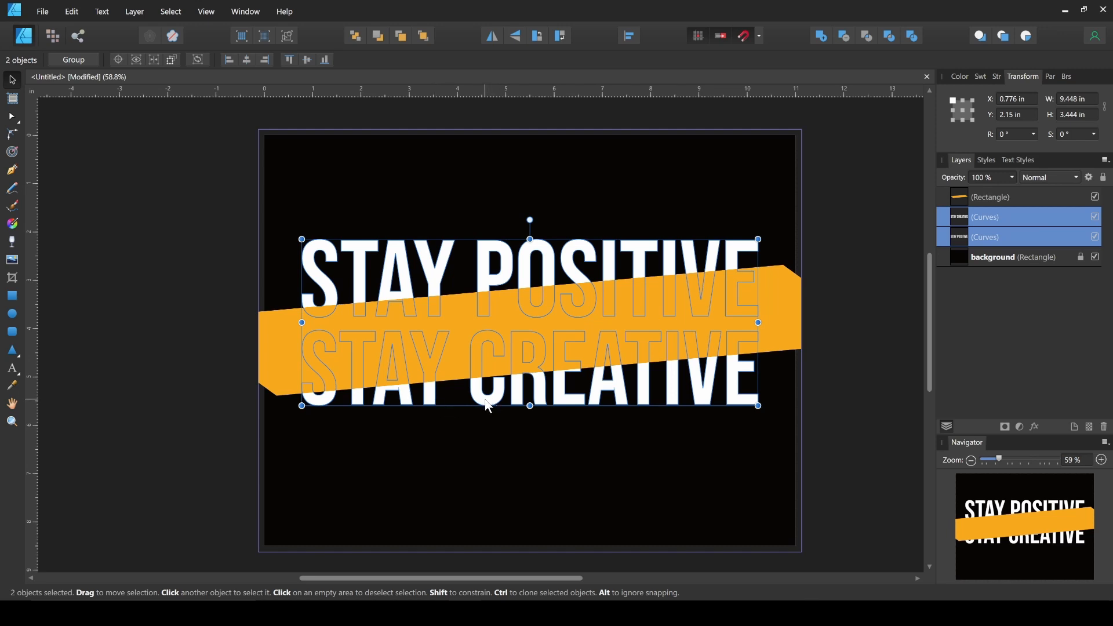
click(777, 324)
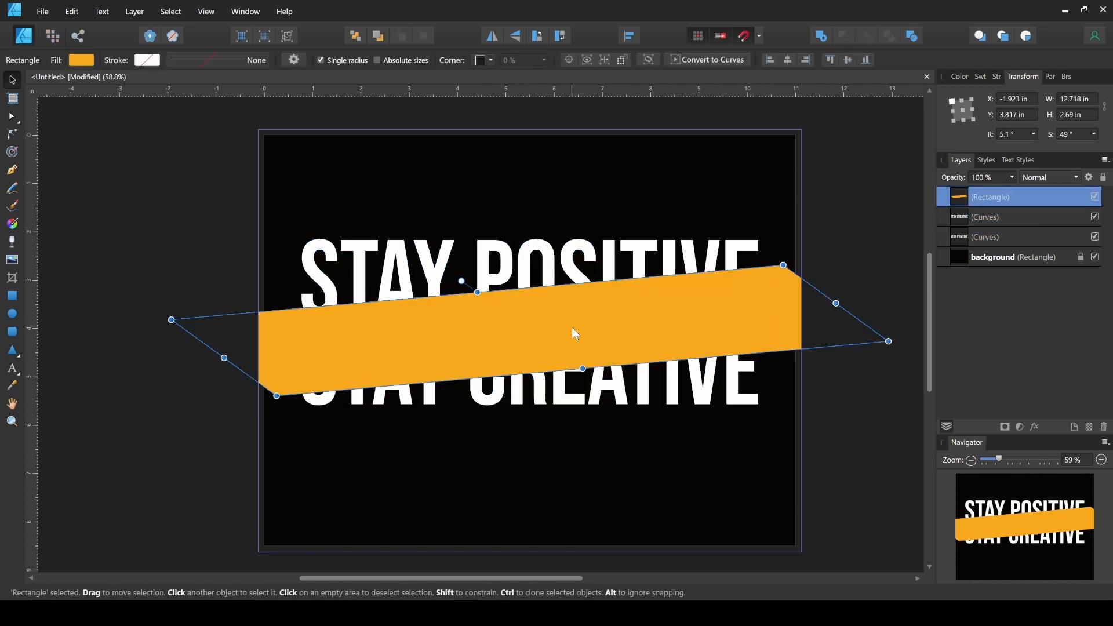
drag(572, 328, 577, 344)
drag(90, 181, 895, 492)
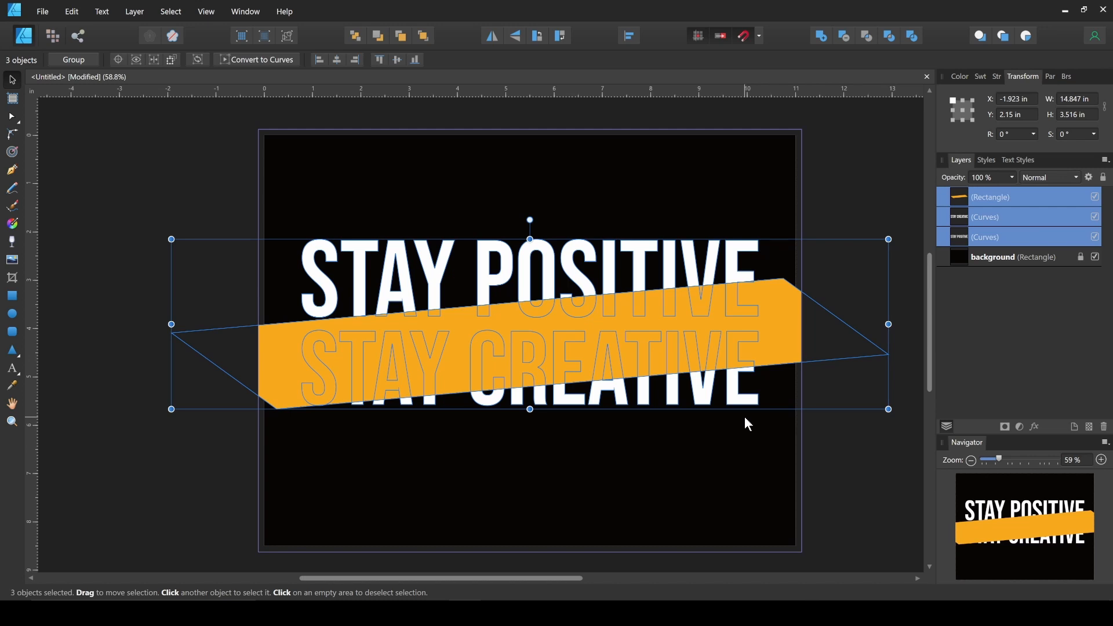
Lower the band's upper edge to reduce its height to about 2.55 in, checking it against the text outlines
click(641, 319)
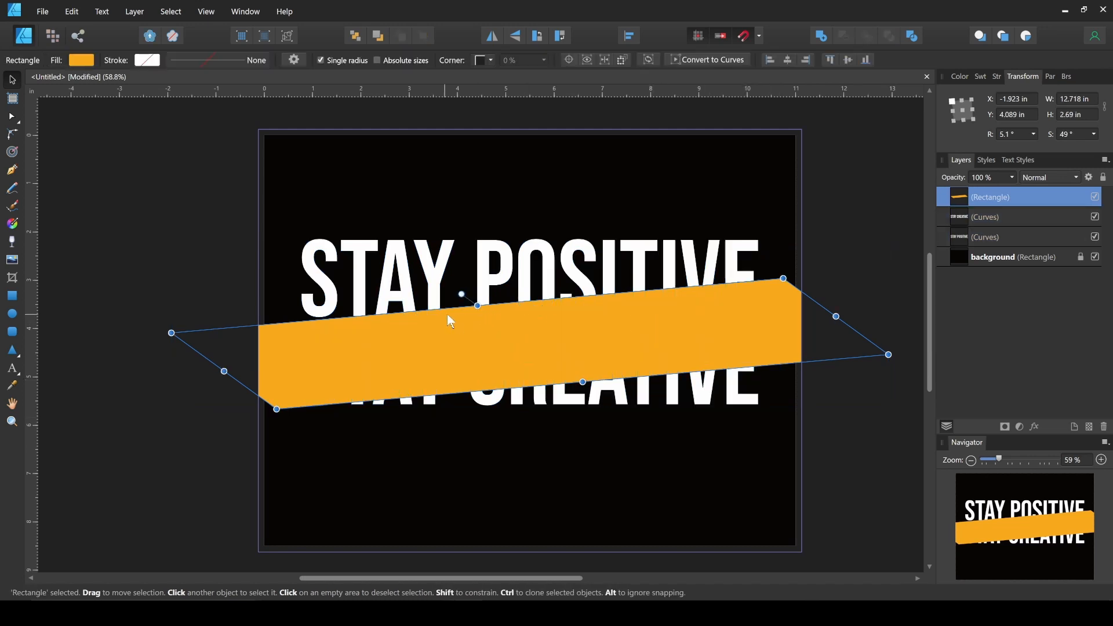
drag(478, 305, 489, 313)
drag(93, 172, 887, 517)
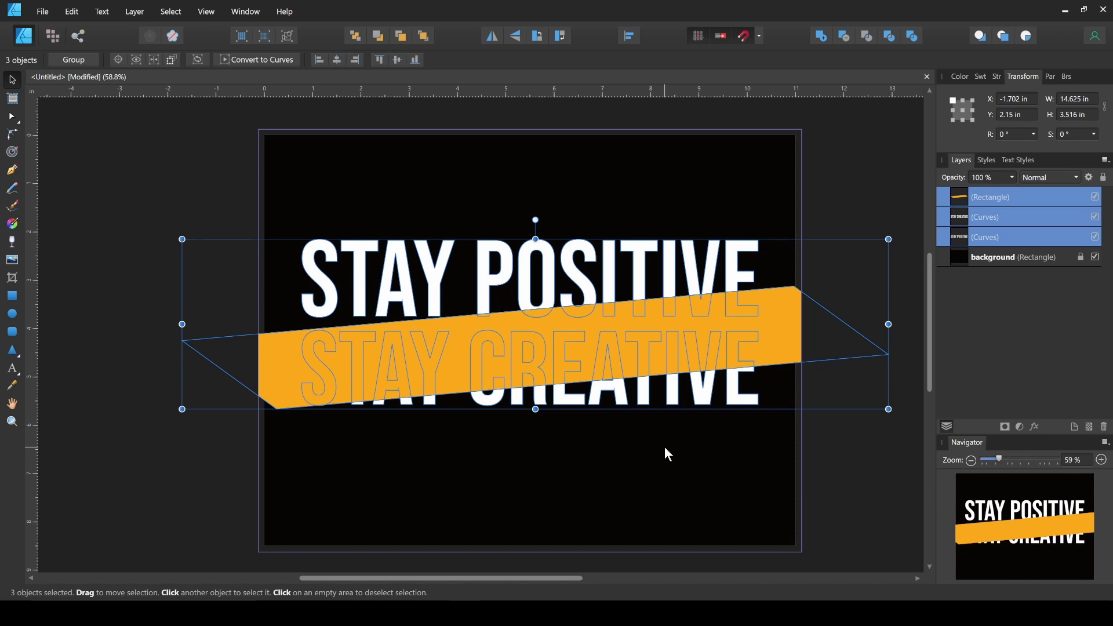
click(515, 327)
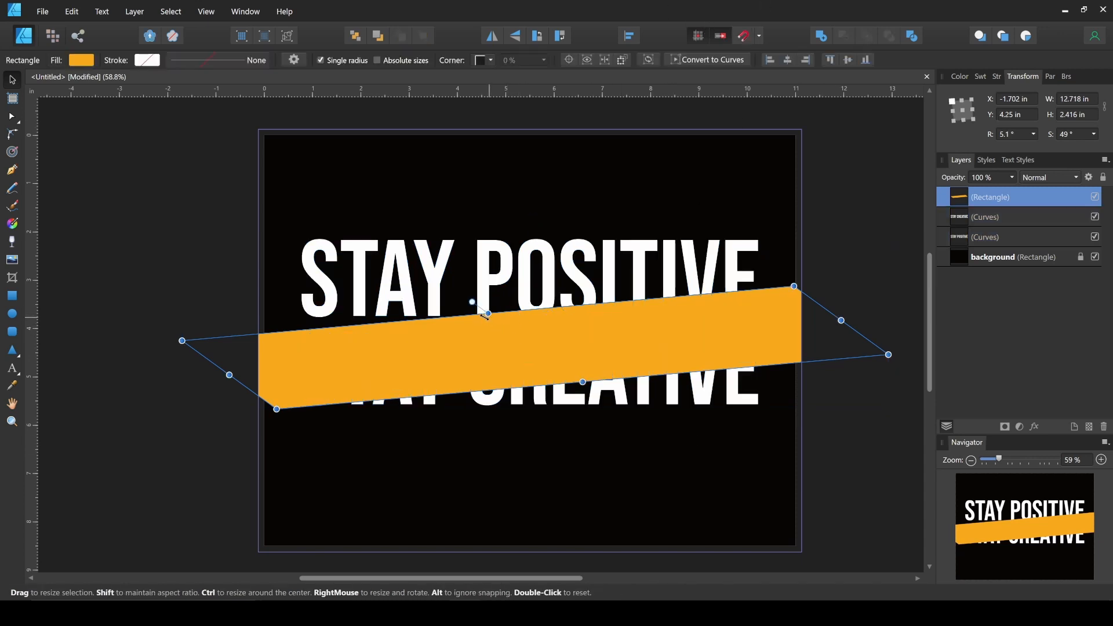
drag(485, 316, 481, 312)
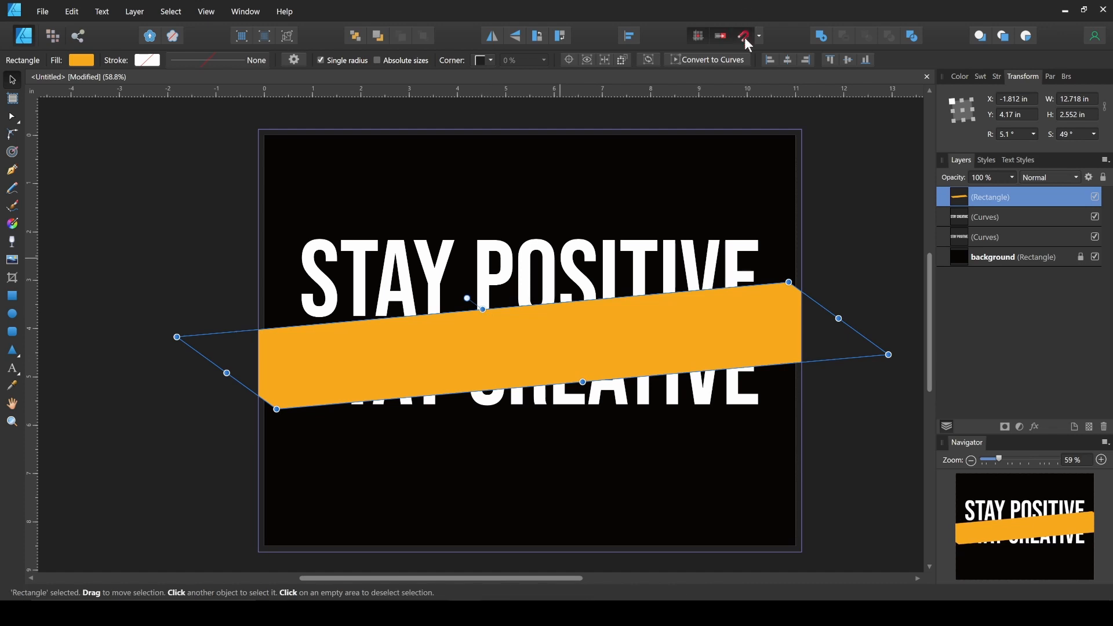
drag(144, 110, 912, 512)
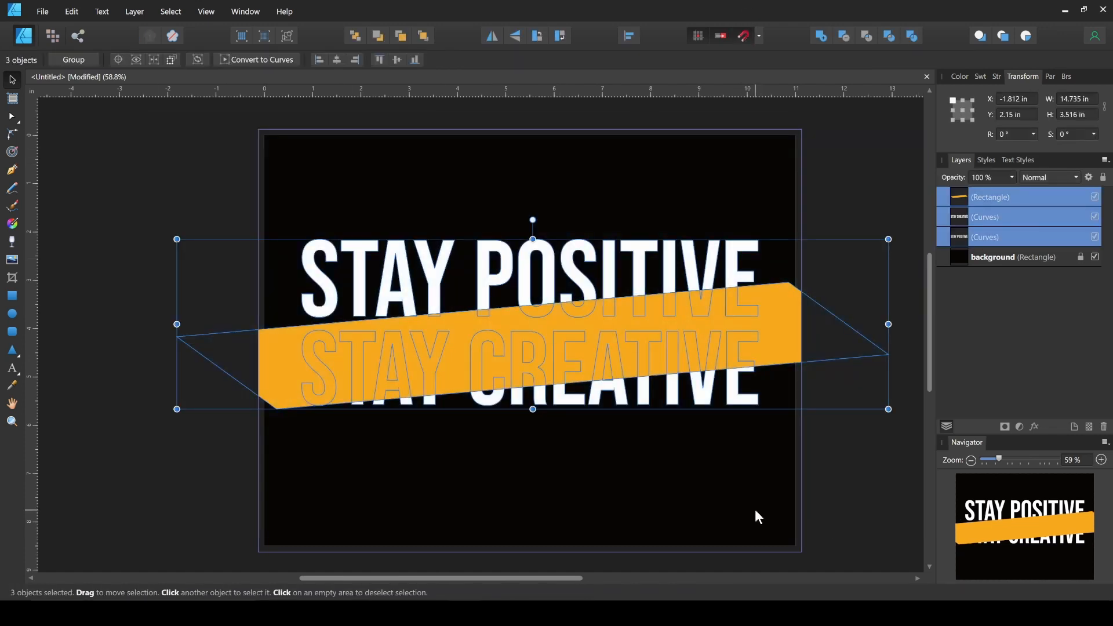
click(869, 493)
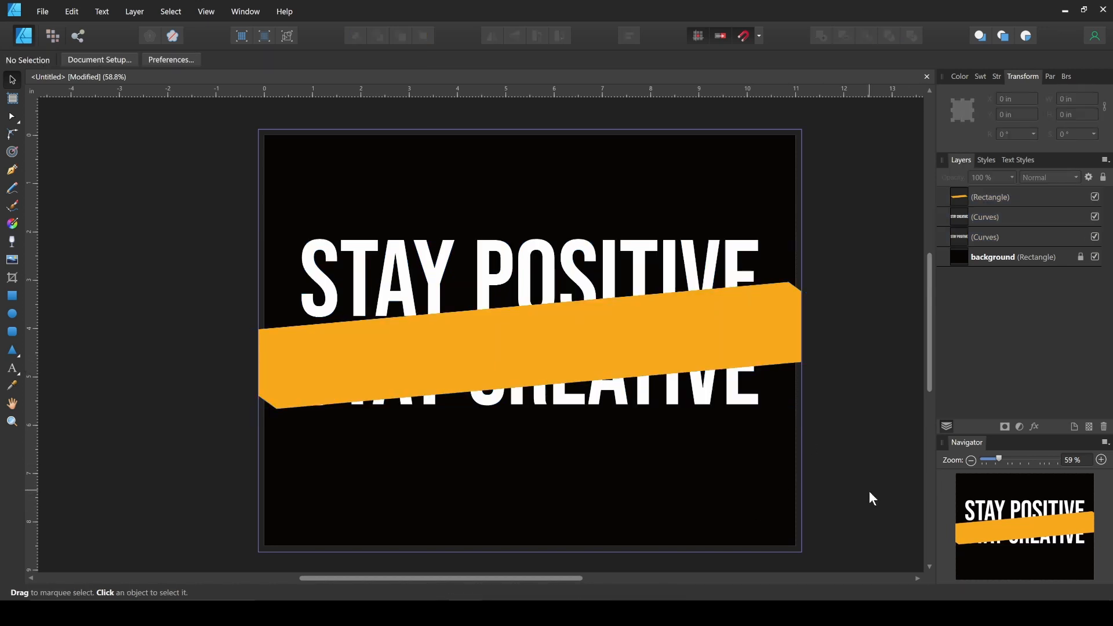
Extend the band's lower edge to about 2.63 in height so it fully covers the first S of STAY CREATIVE
click(647, 349)
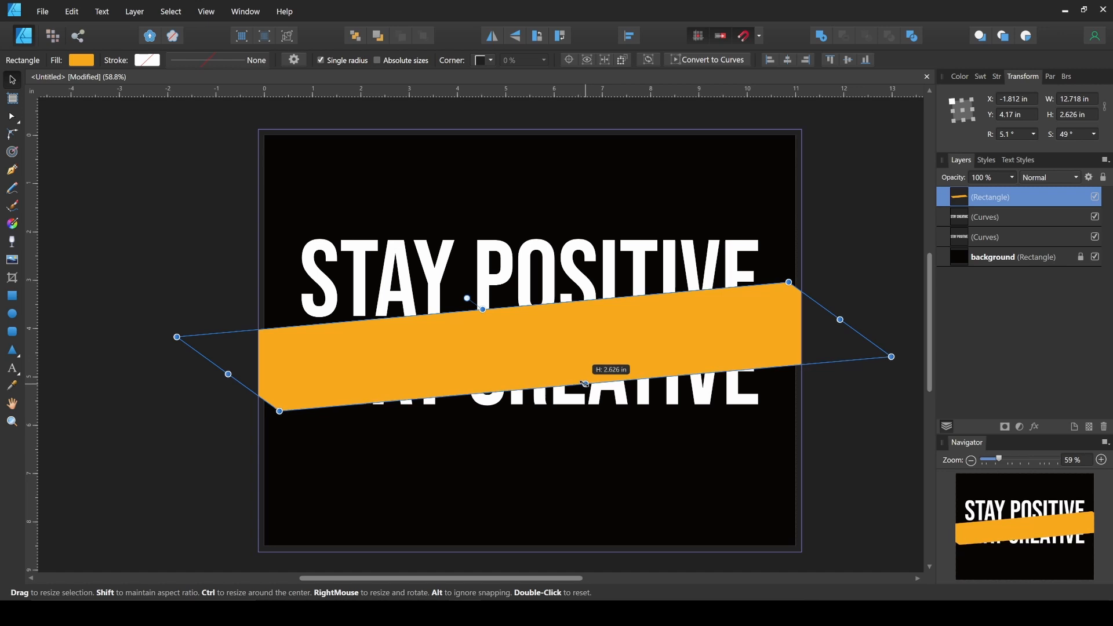
drag(191, 141, 840, 509)
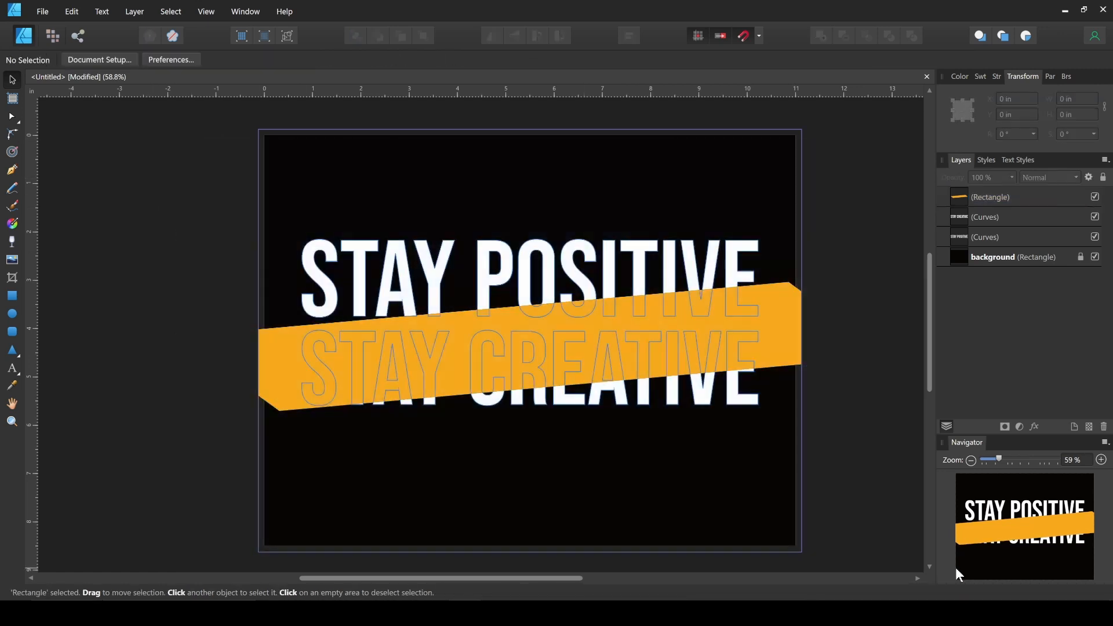
click(742, 495)
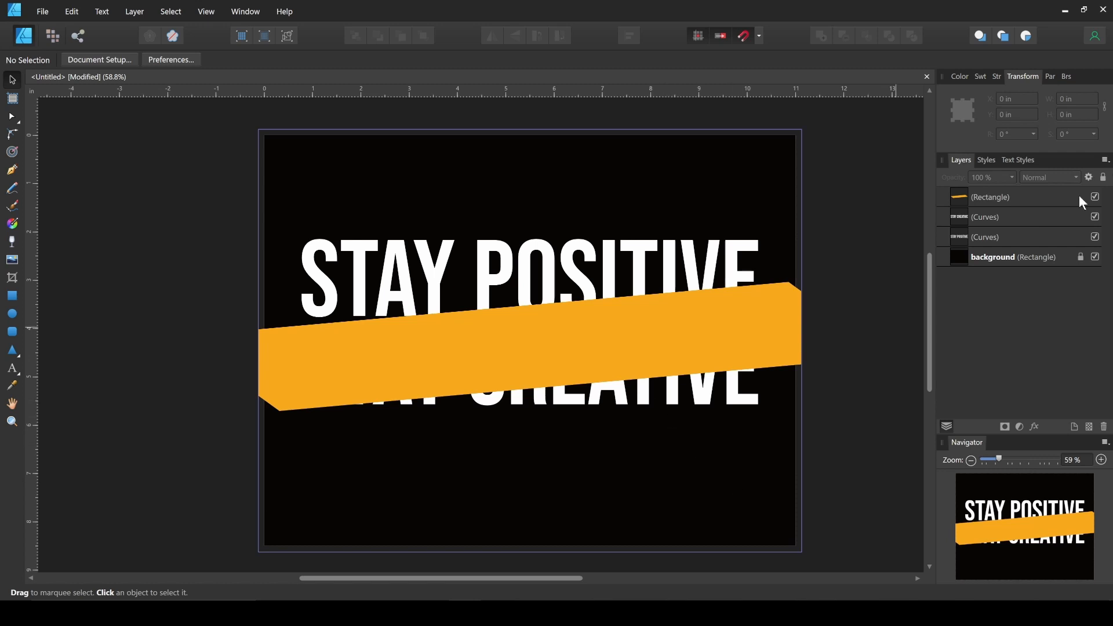
Divide the orange band and both text lines into separate pieces, and delete the orange piece surrounding the letters
click(980, 200)
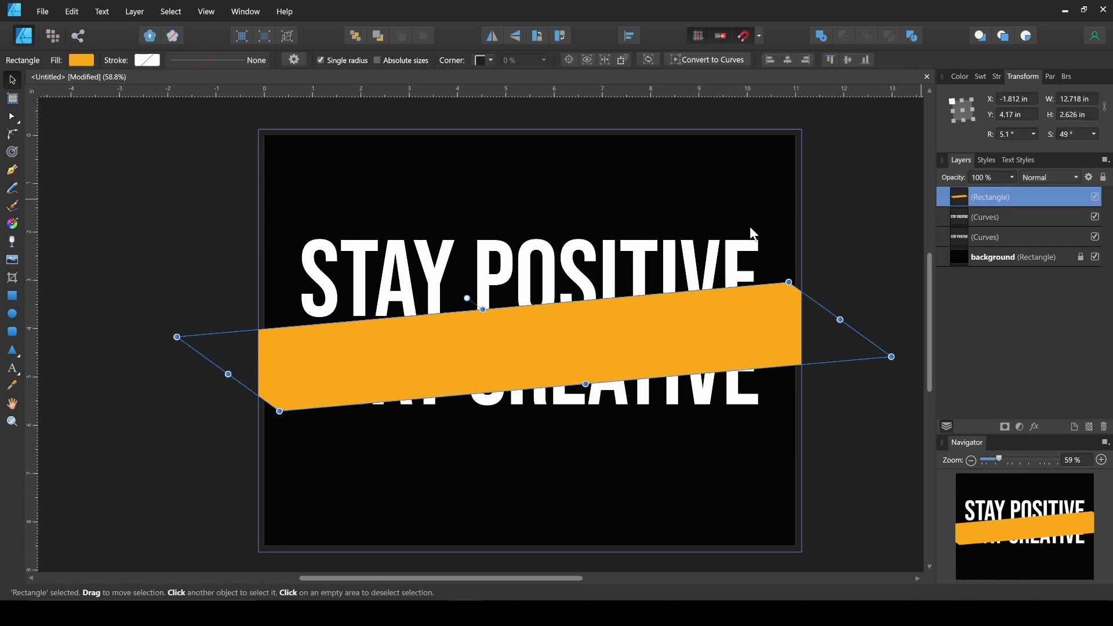
key(ctrl+a)
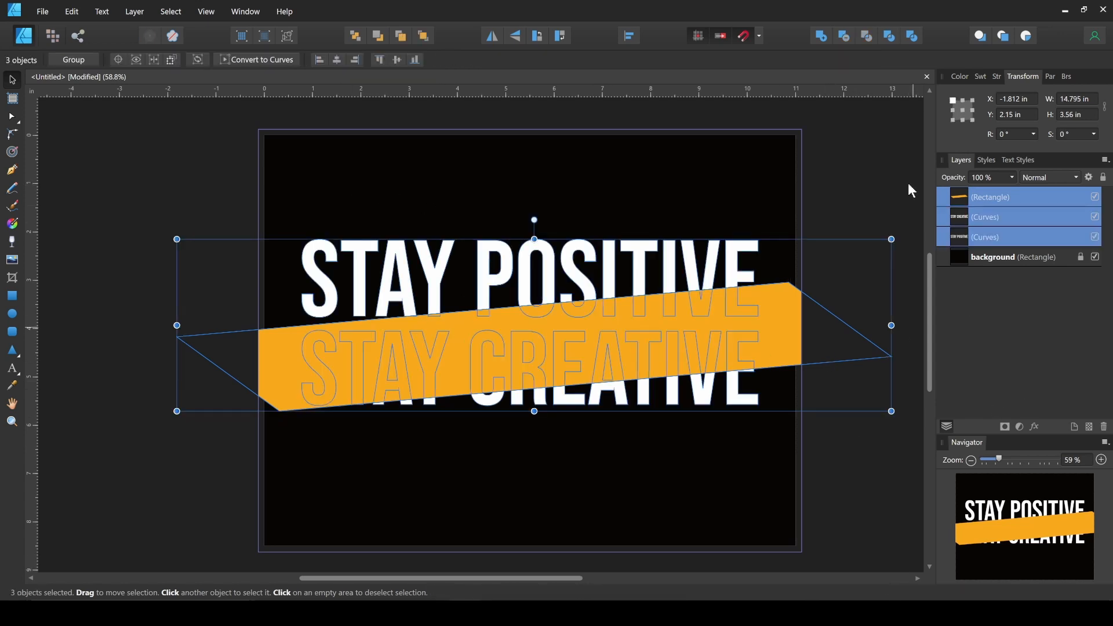
click(912, 39)
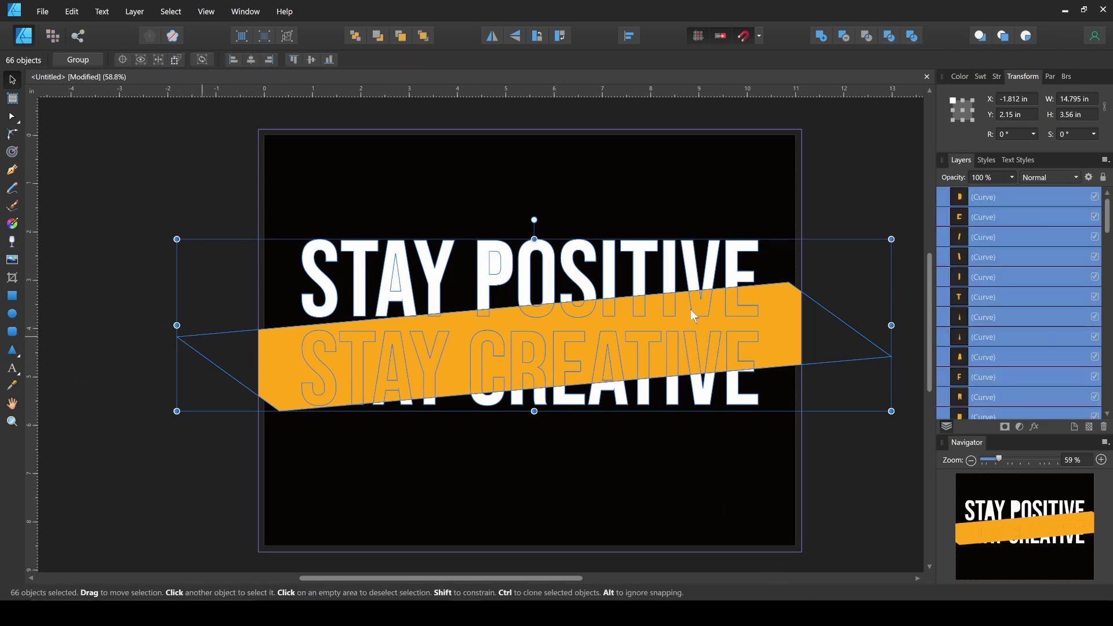
click(785, 346)
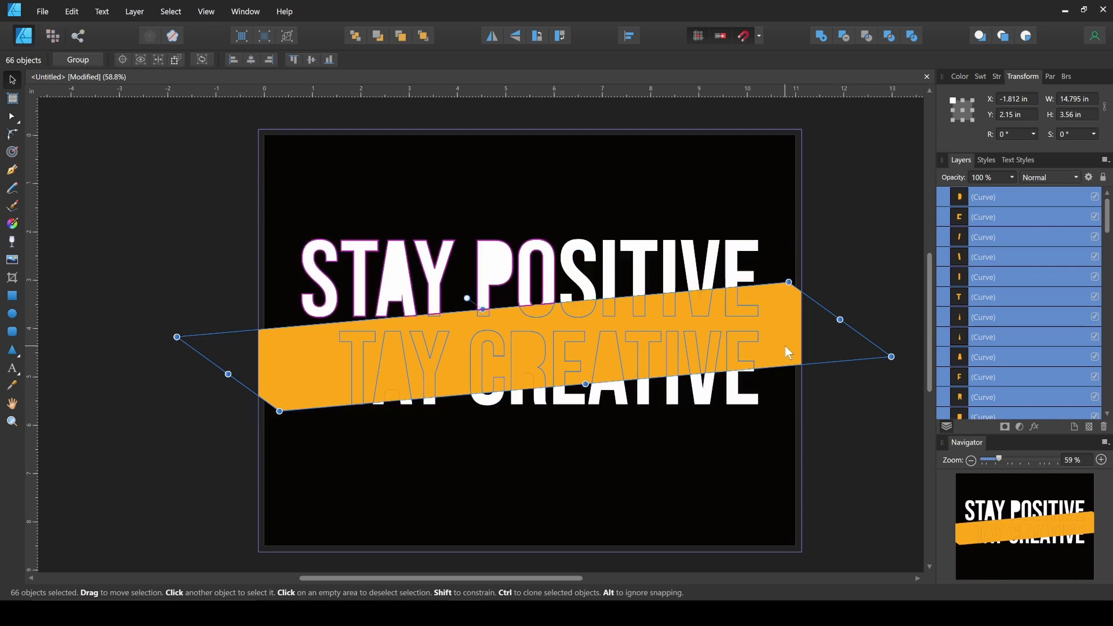
key(Delete)
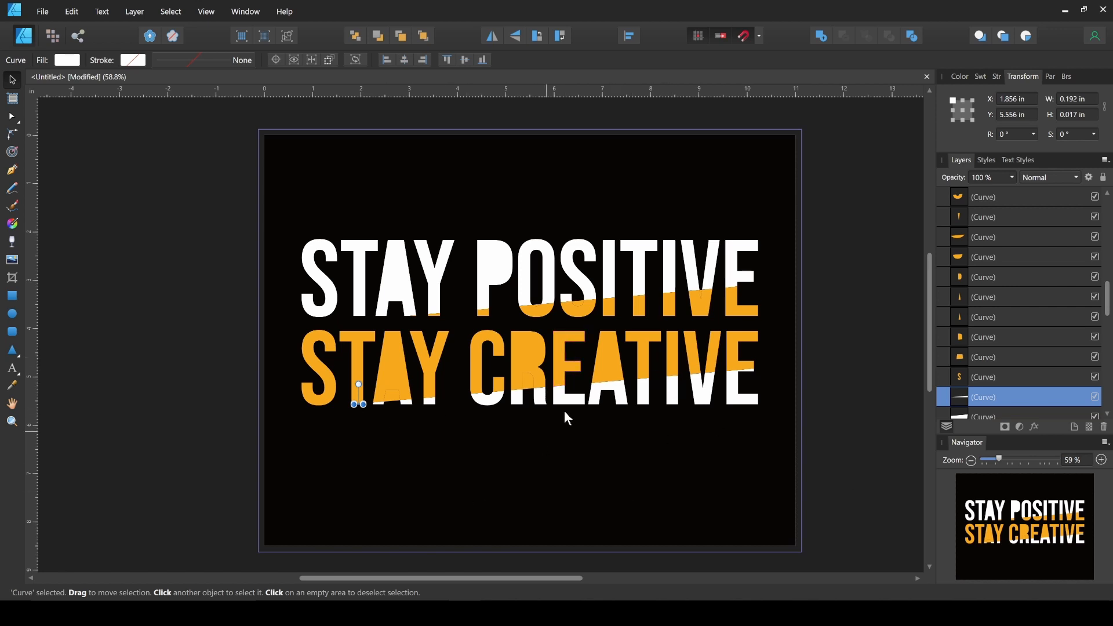
Delete the orange piece filling the gap between the legs of the A in the second line's STAY
scroll(384, 406, up, 4)
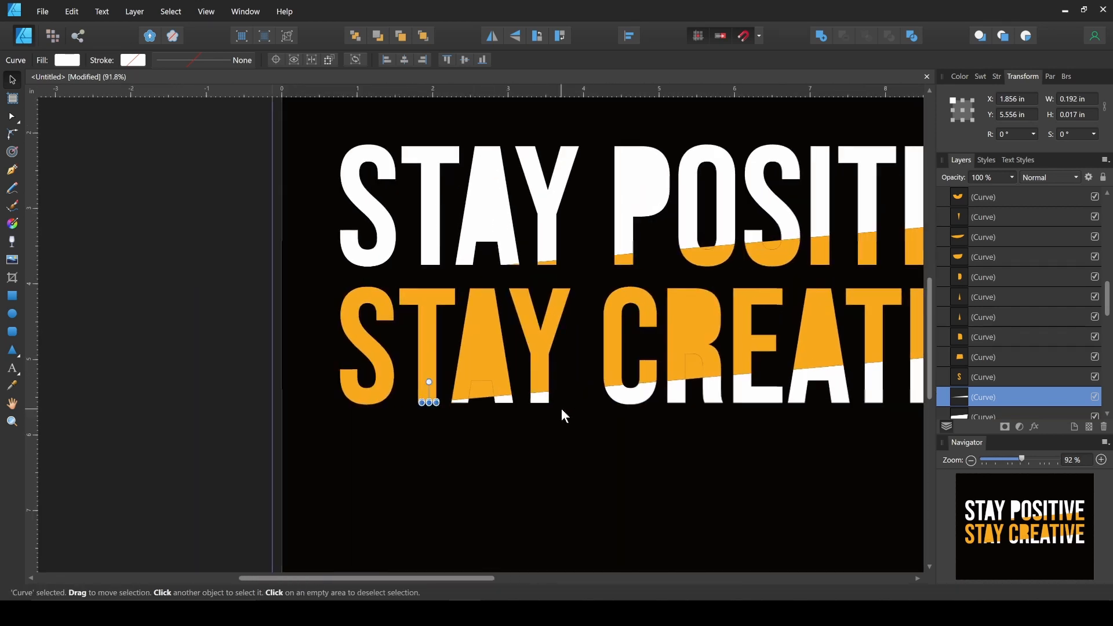
scroll(710, 410, down, 3)
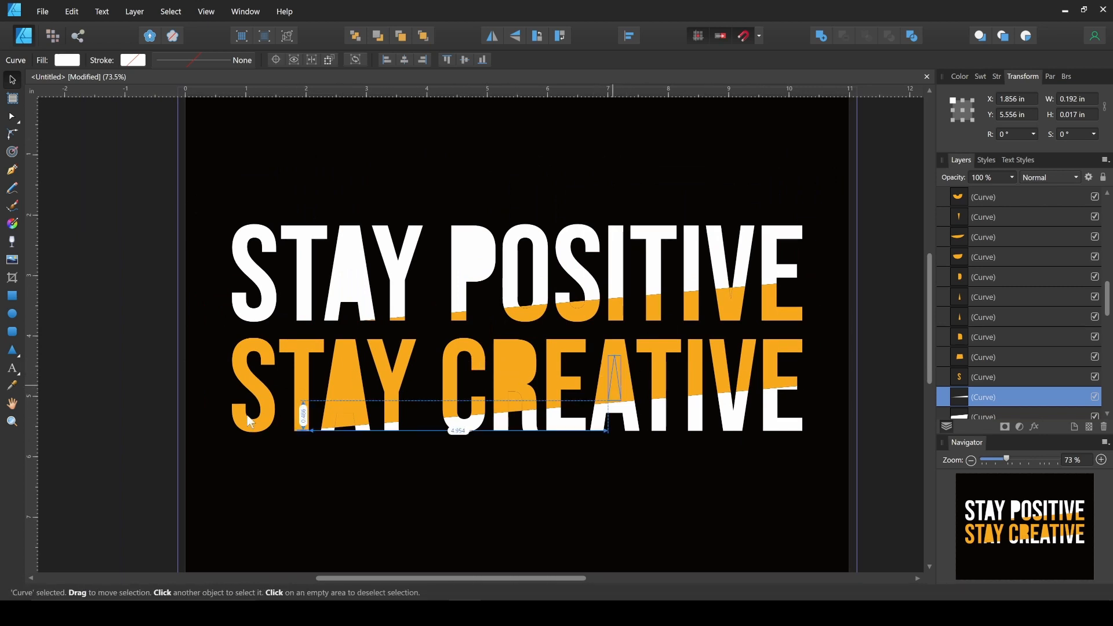
scroll(348, 430, up, 4)
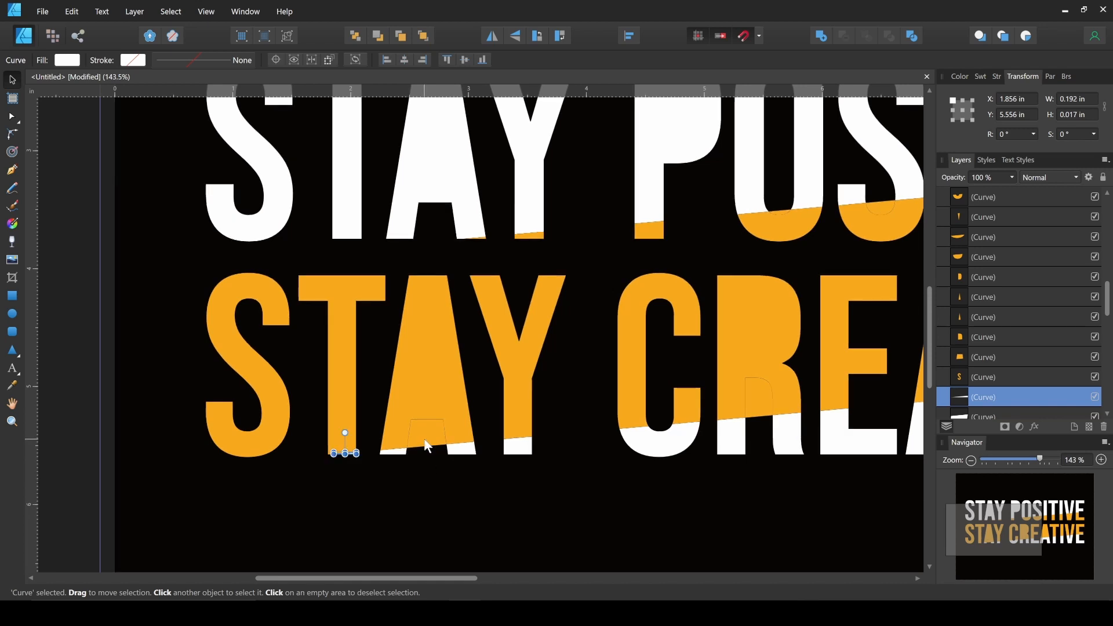
click(426, 445)
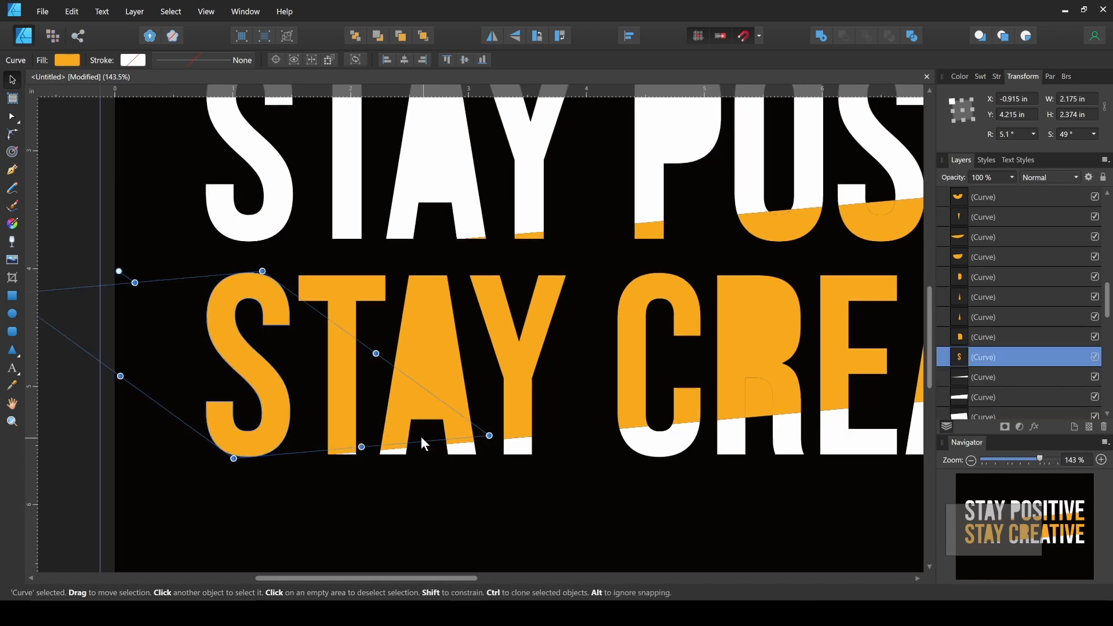
scroll(388, 433, up, 3)
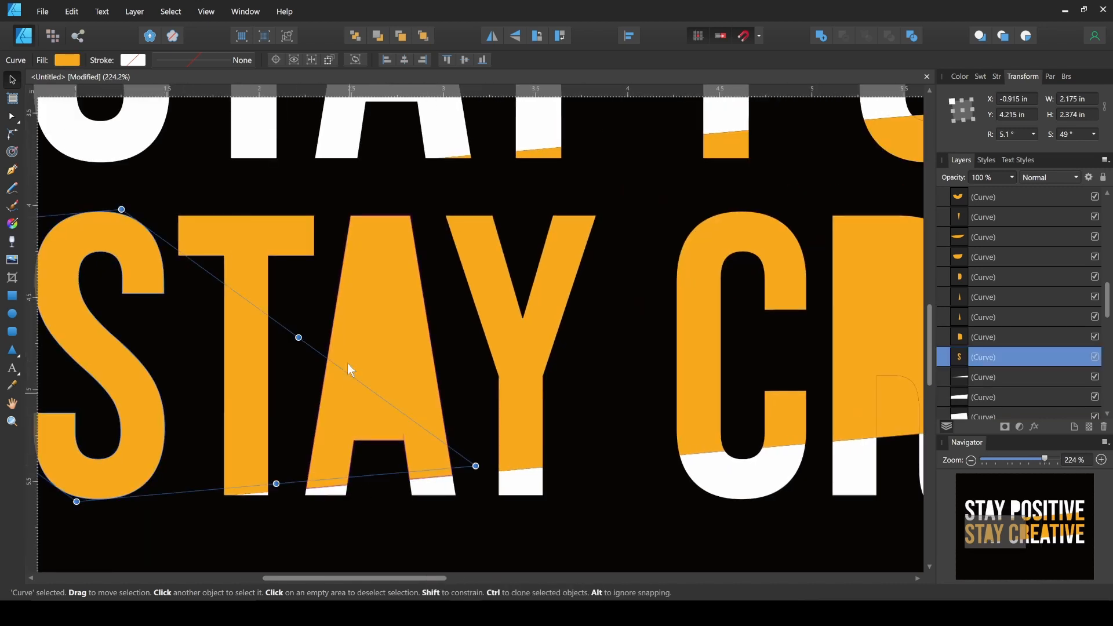
click(376, 346)
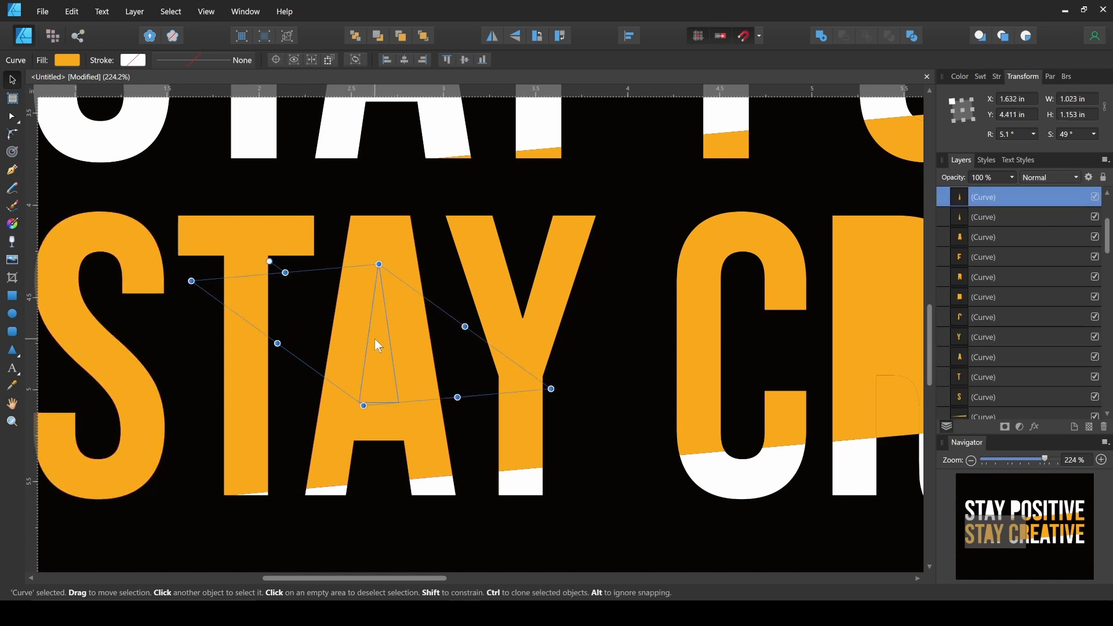
key(Delete)
key(ctrl+z)
key(Delete)
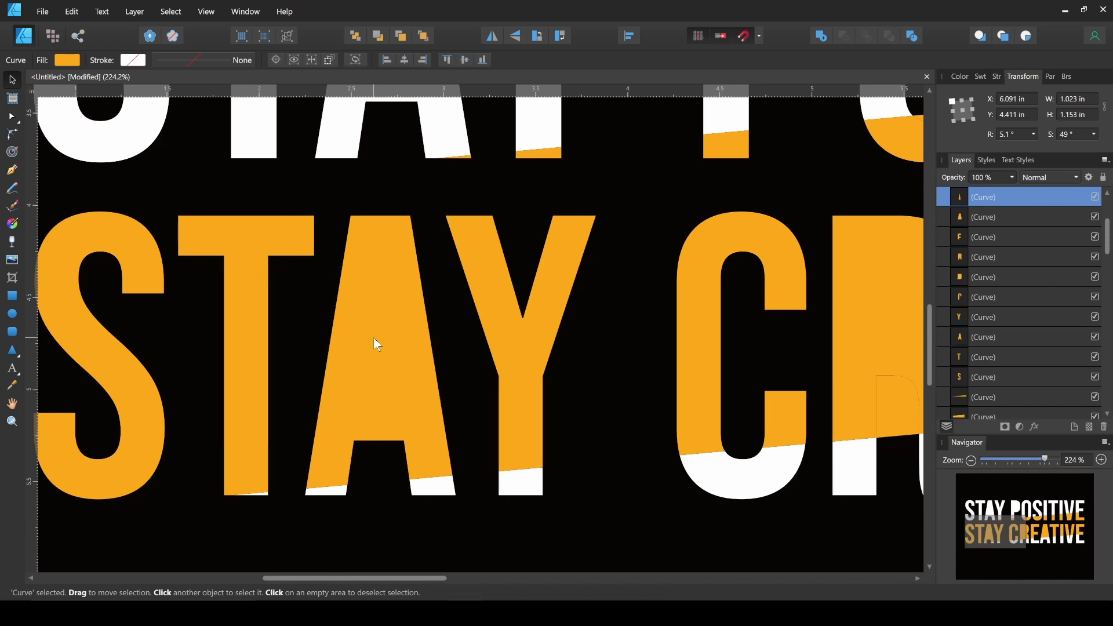
key(ctrl+z)
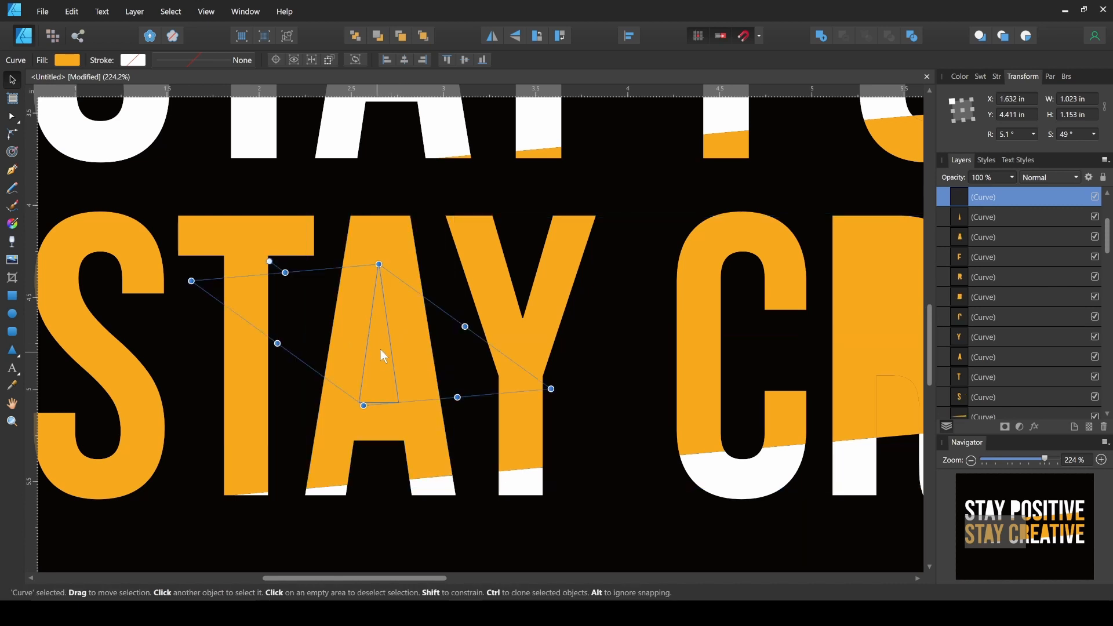
Fill the second-line STAY A's inner triangle black, subtract it from the orange A, and delete the duplicate triangle beneath
click(959, 77)
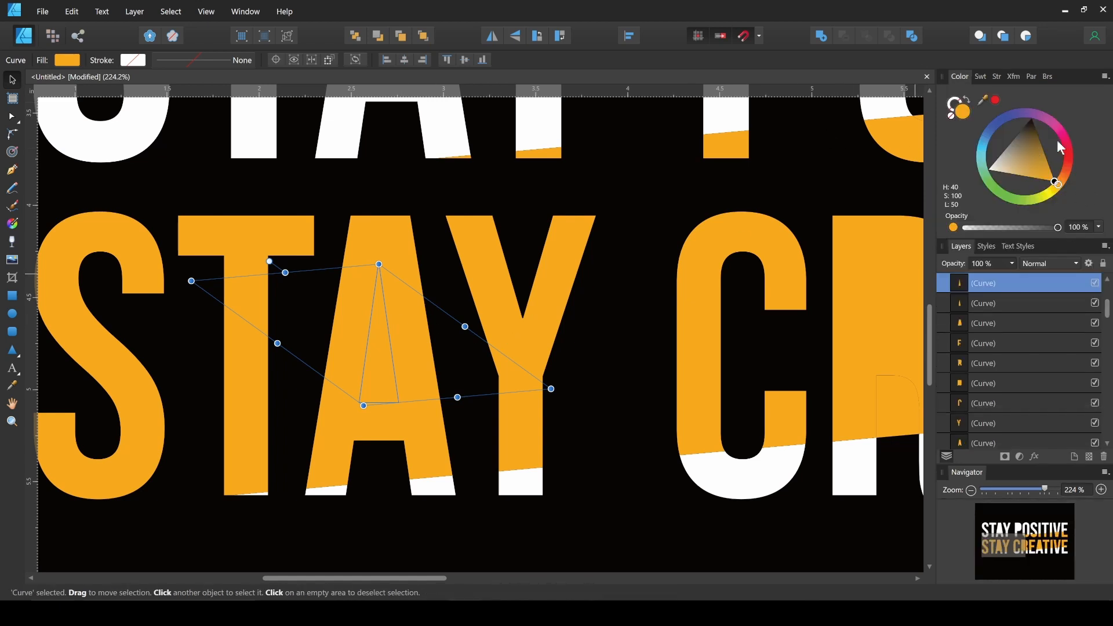
drag(1055, 182, 1031, 118)
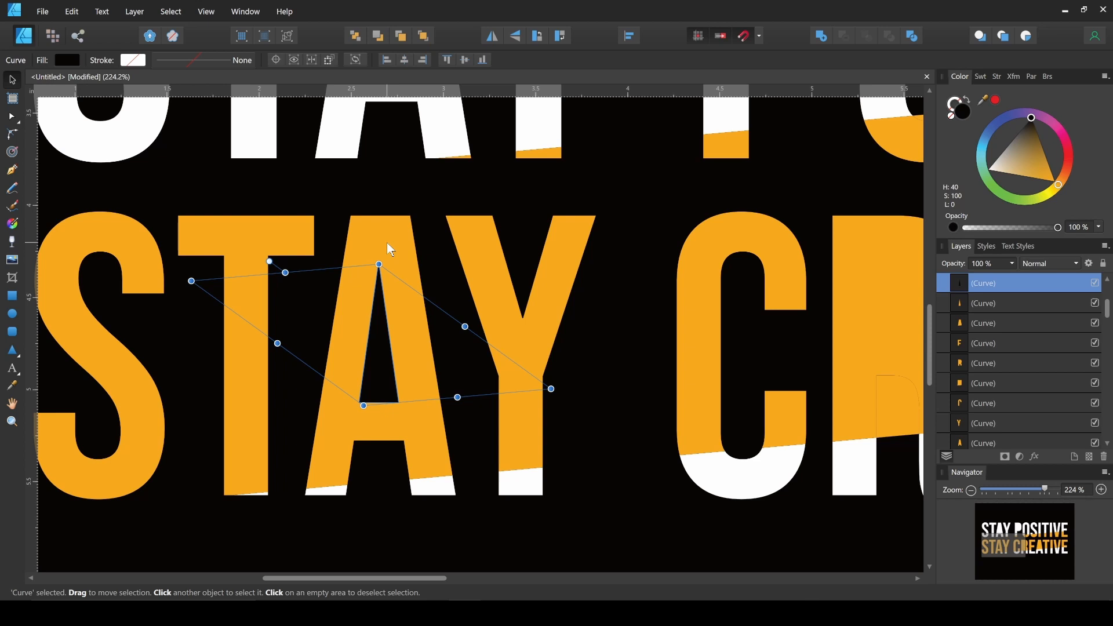
shift+click(390, 250)
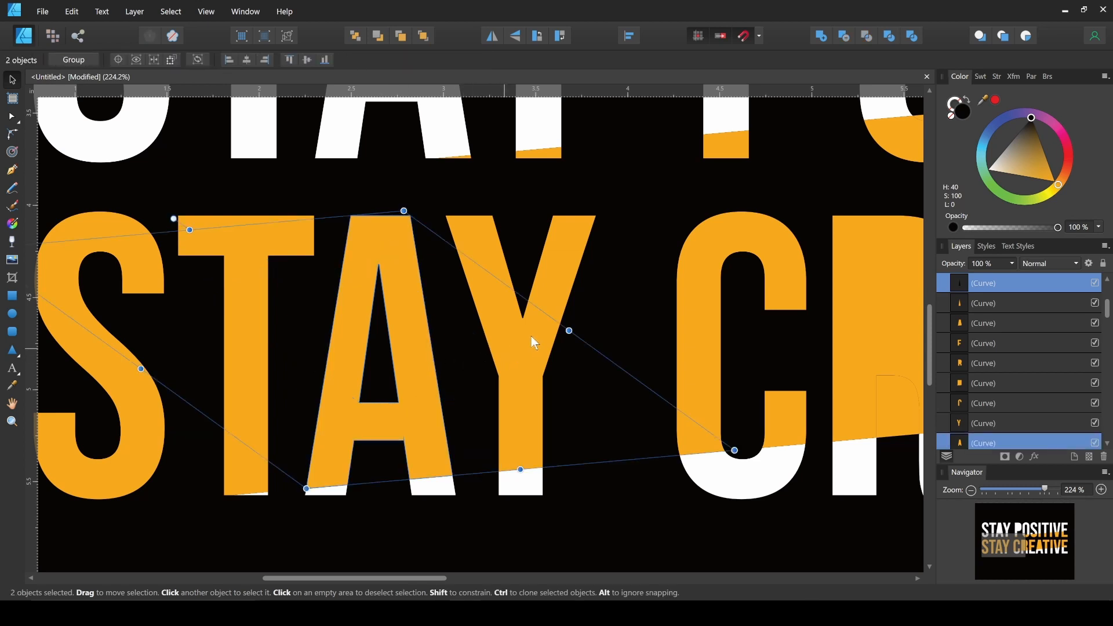
click(845, 39)
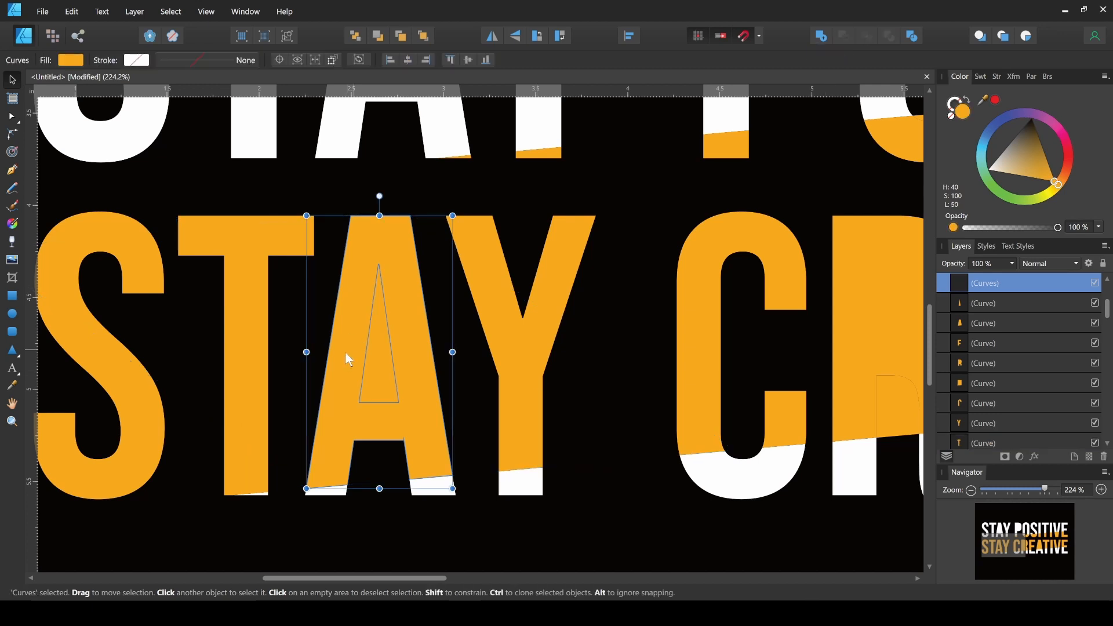
click(385, 360)
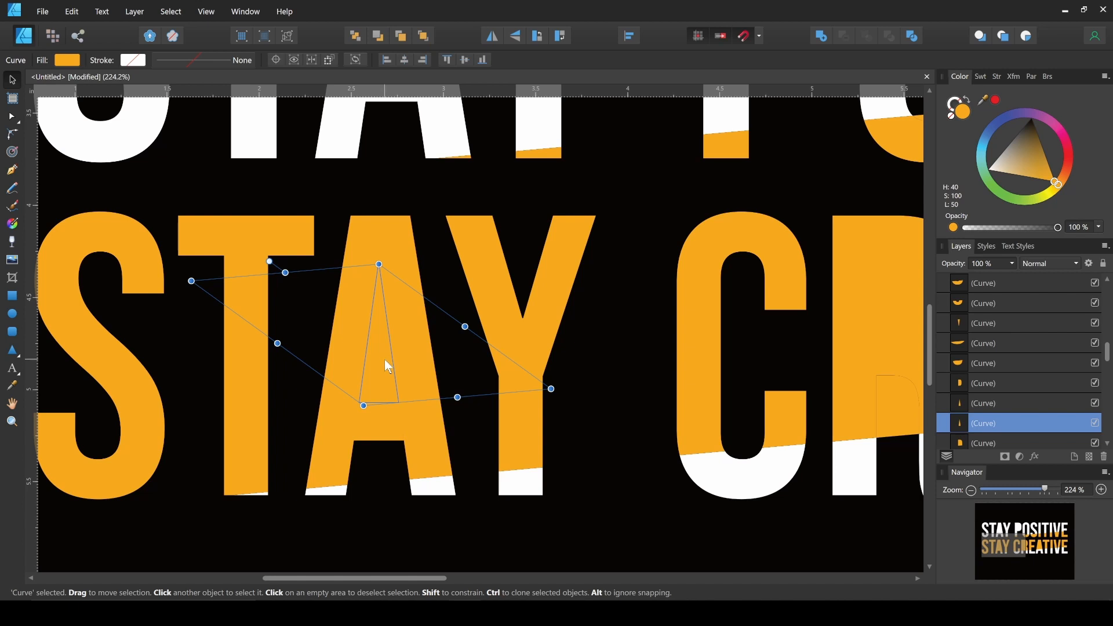
key(Delete)
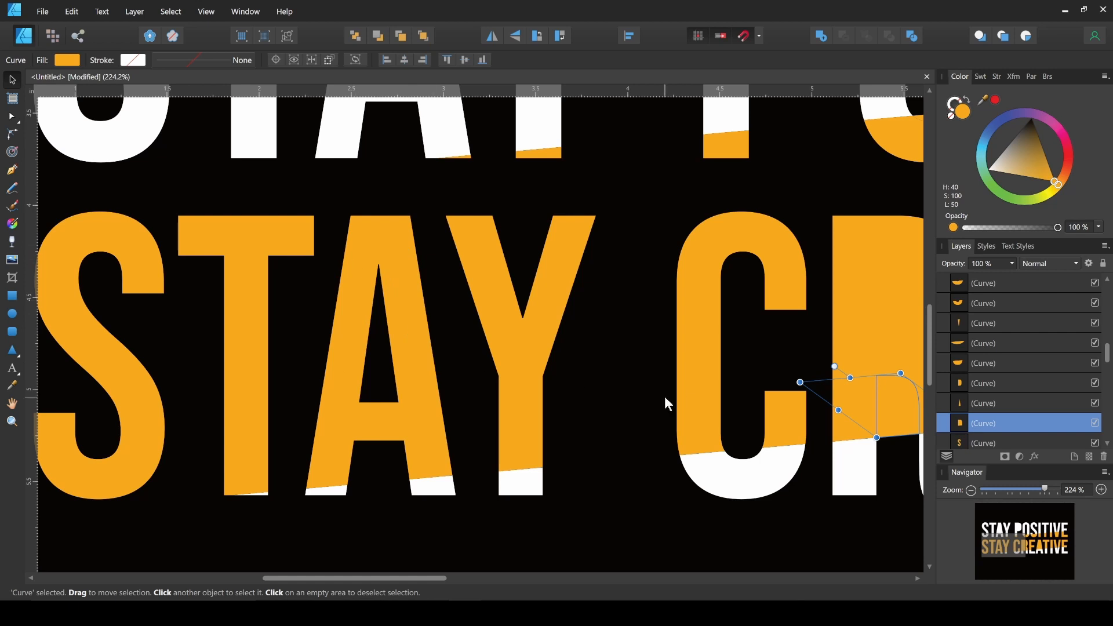
Delete the orange piece filling the gap between the legs of the R in CREATIVE
scroll(664, 395, down, 2)
scroll(655, 392, right, 3)
scroll(632, 394, right, 3)
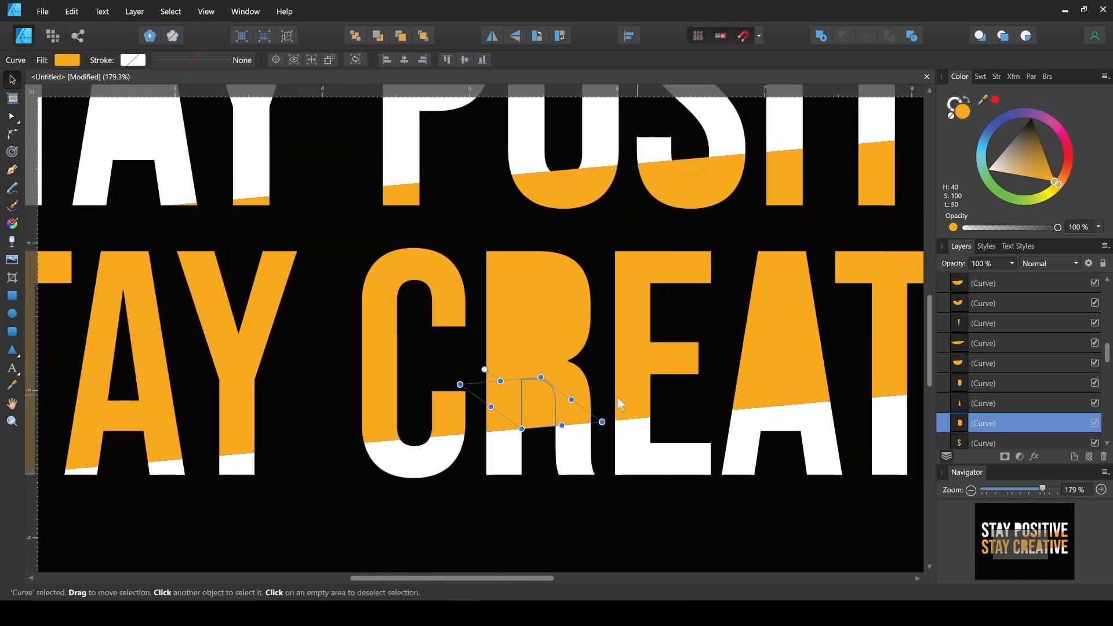
key(Delete)
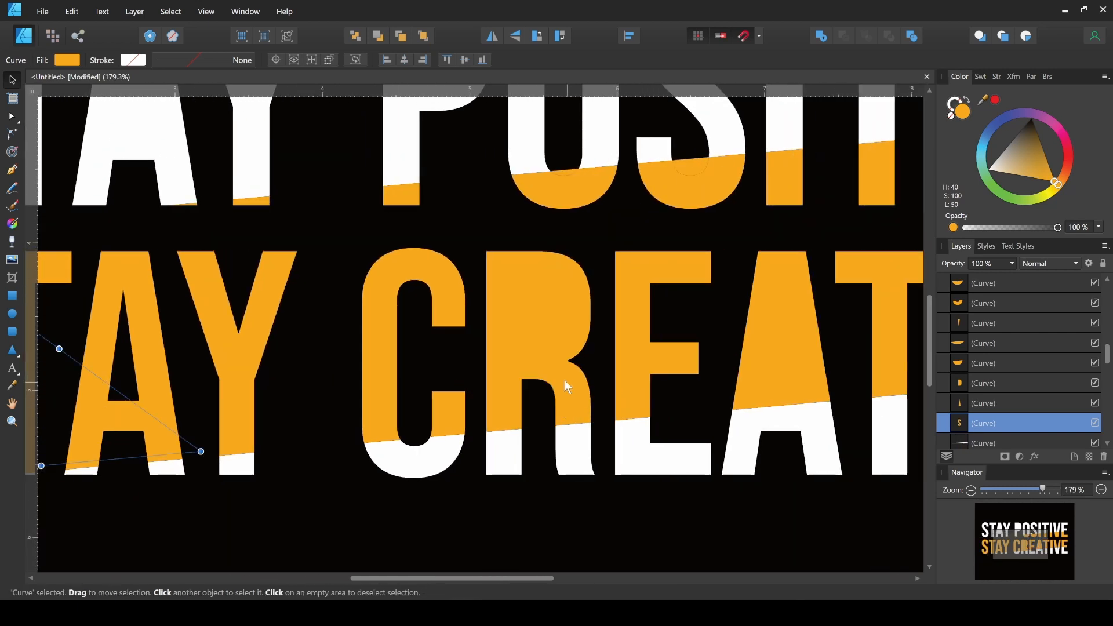
Fill the counter shape of the R in CREATIVE black and subtract it from the orange R
click(528, 307)
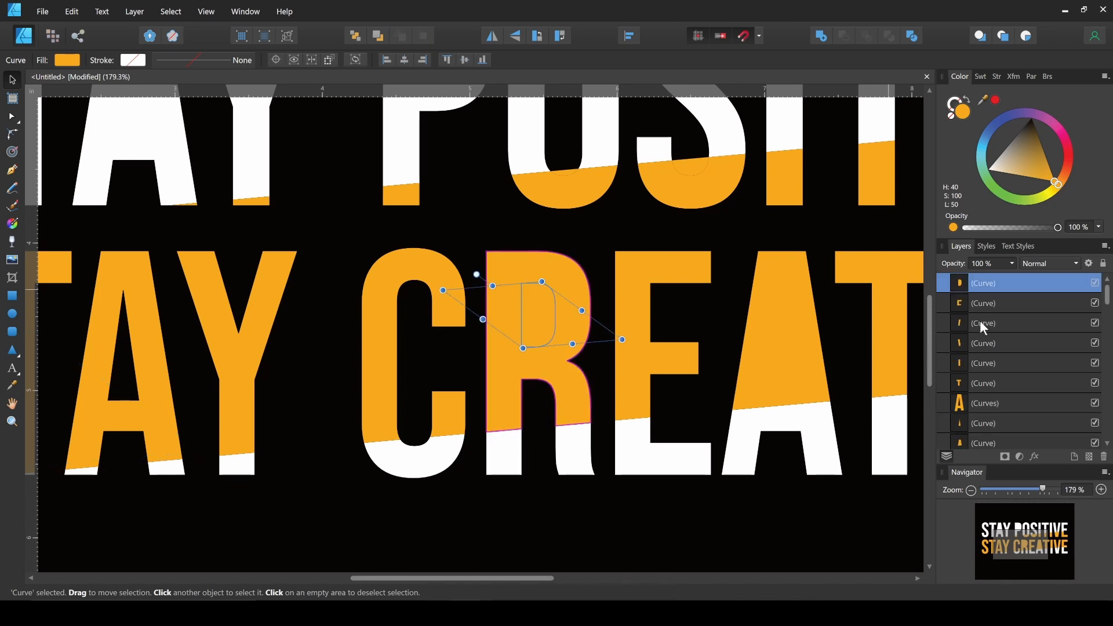
scroll(768, 371, down, 5)
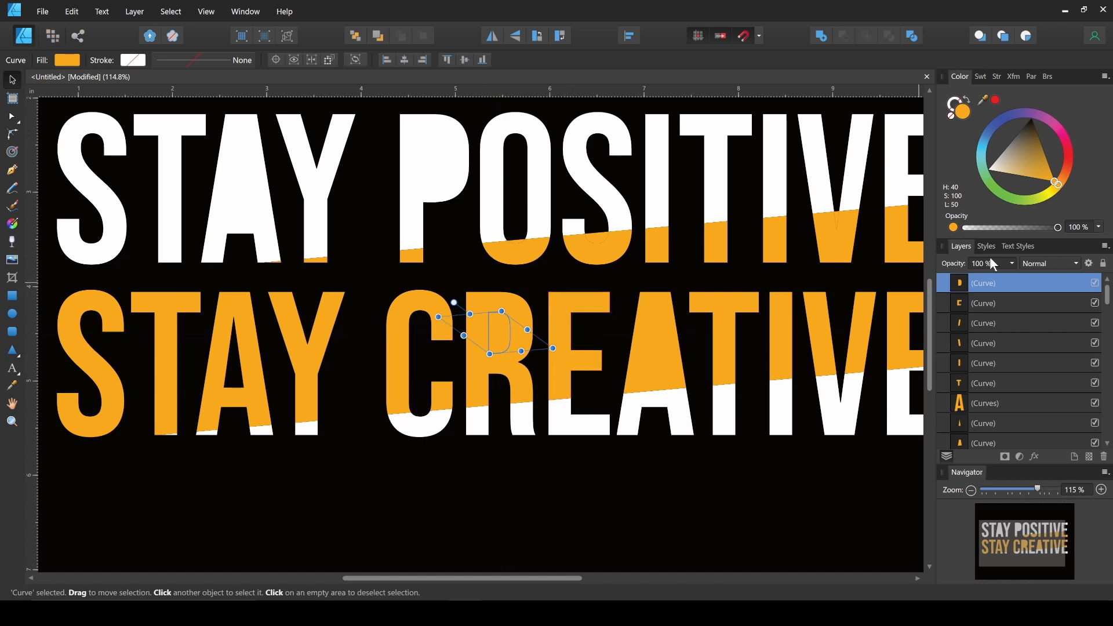
click(1032, 117)
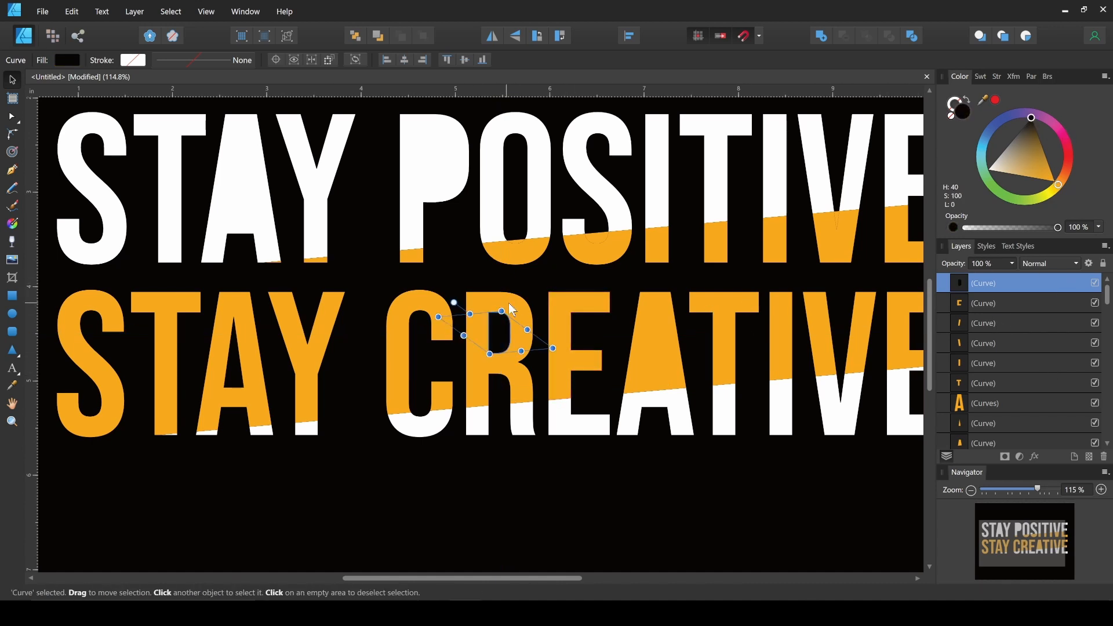
shift+click(474, 404)
click(844, 38)
Fill the inner triangle of the A in CREATIVE black and subtract it from the orange part of the letter
click(655, 366)
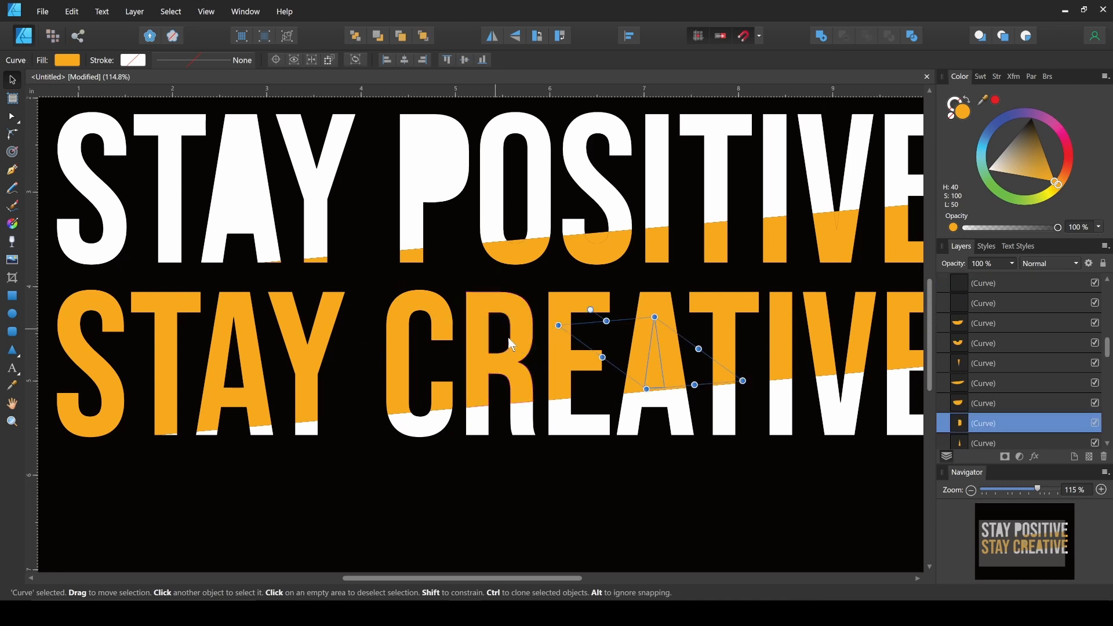
scroll(524, 381, right, 3)
mouse_move(1031, 131)
mouse_down()
mouse_move(1063, 92)
mouse_move(1042, 124)
mouse_move(1032, 116)
mouse_up()
key(Delete)
key(ctrl+z)
key(ctrl+z)
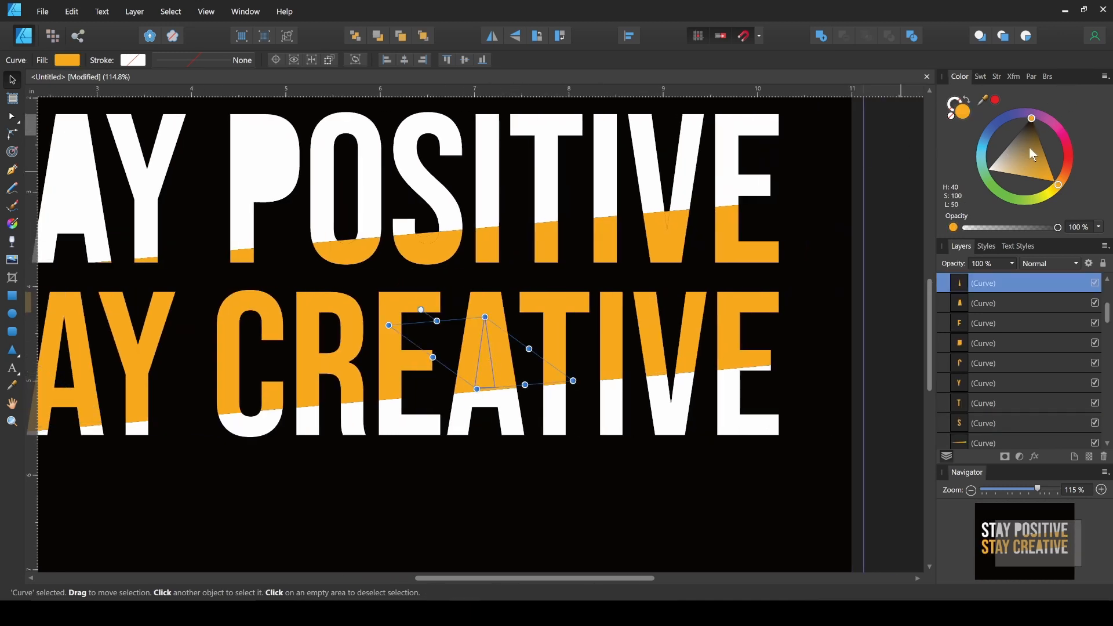
shift+click(513, 318)
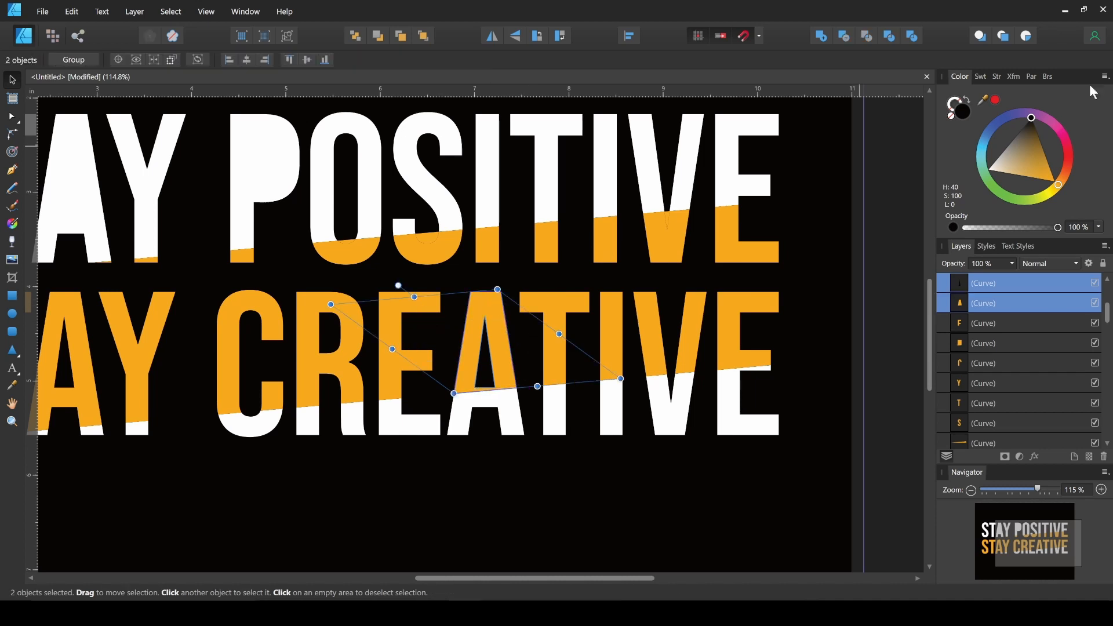
click(845, 36)
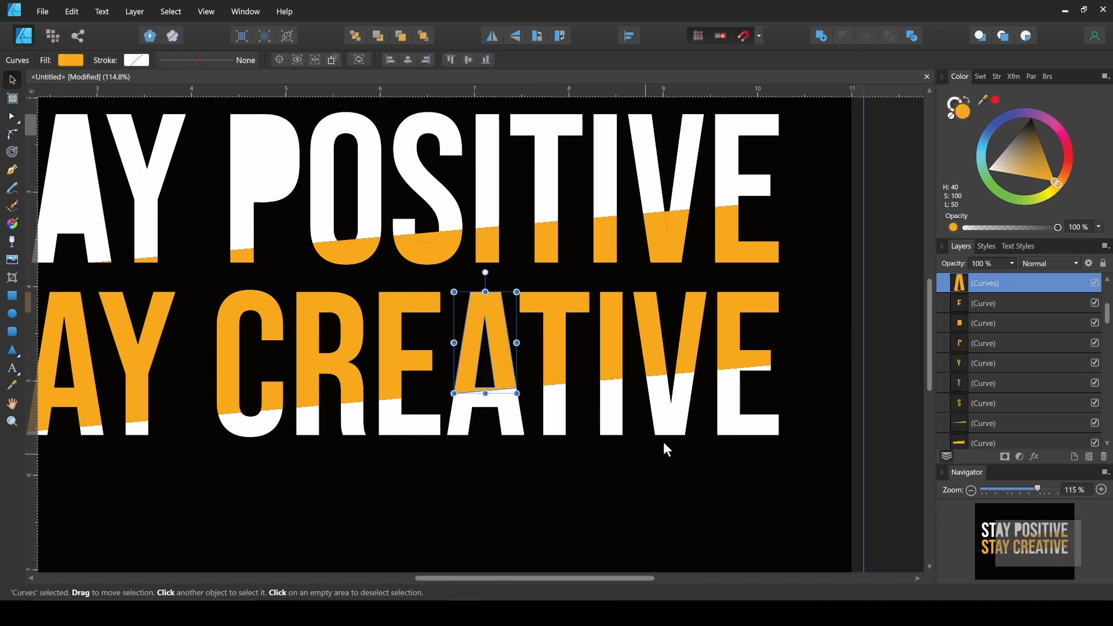
scroll(436, 400, down, 3)
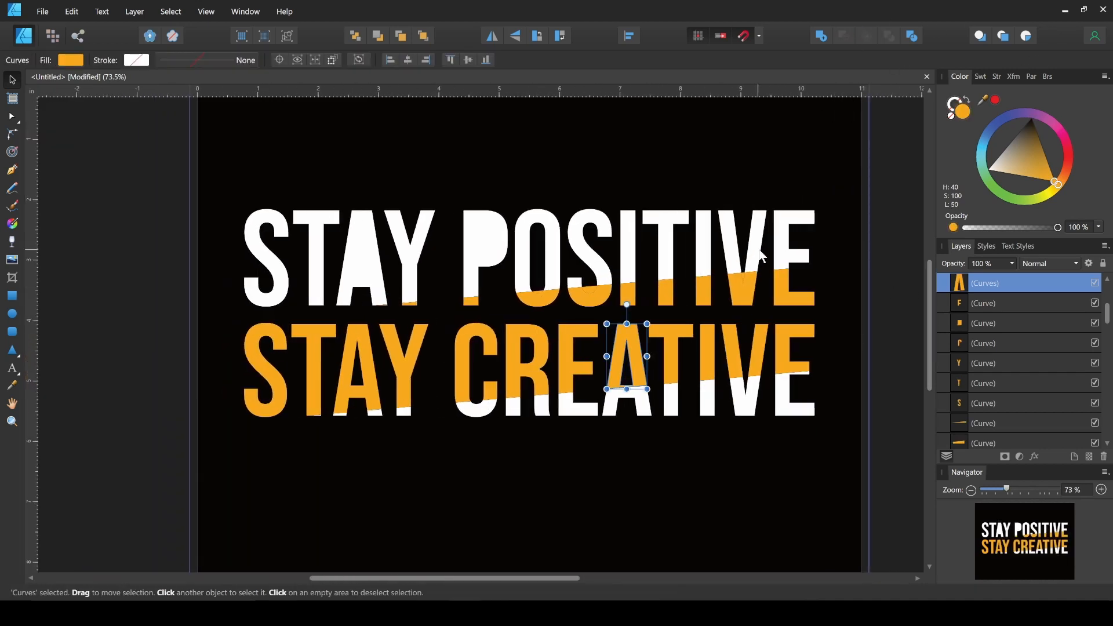
scroll(754, 266, up, 6)
click(727, 256)
key(Delete)
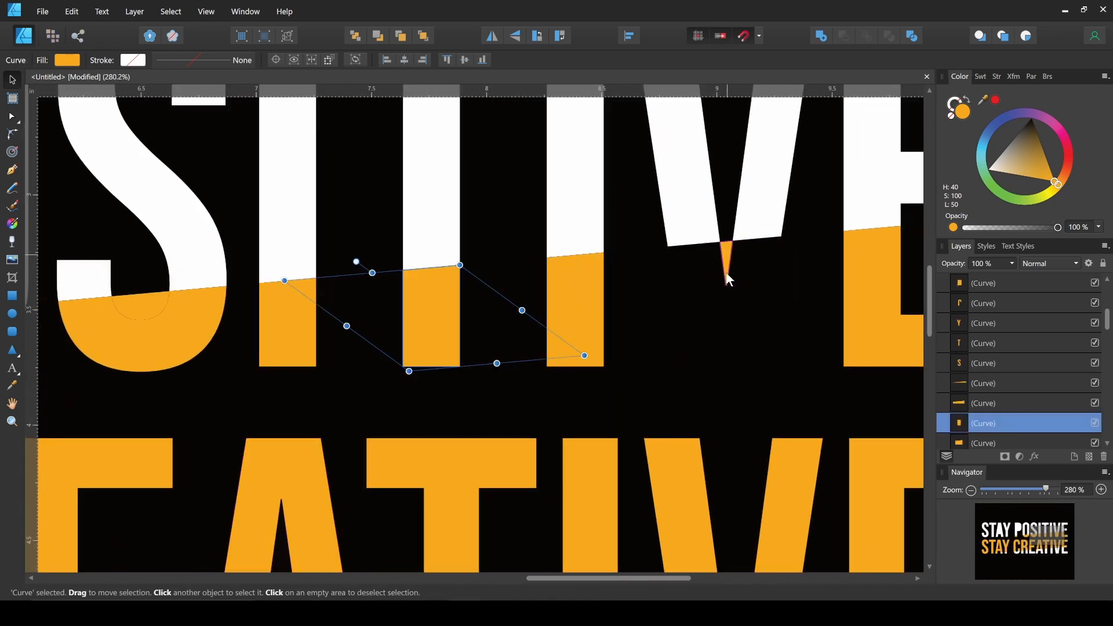
key(ctrl+z)
Delete the small orange triangle filling the notch of the V in POSITIVE
shift+click(727, 261)
shift+click(727, 261)
scroll(727, 260, up, 4)
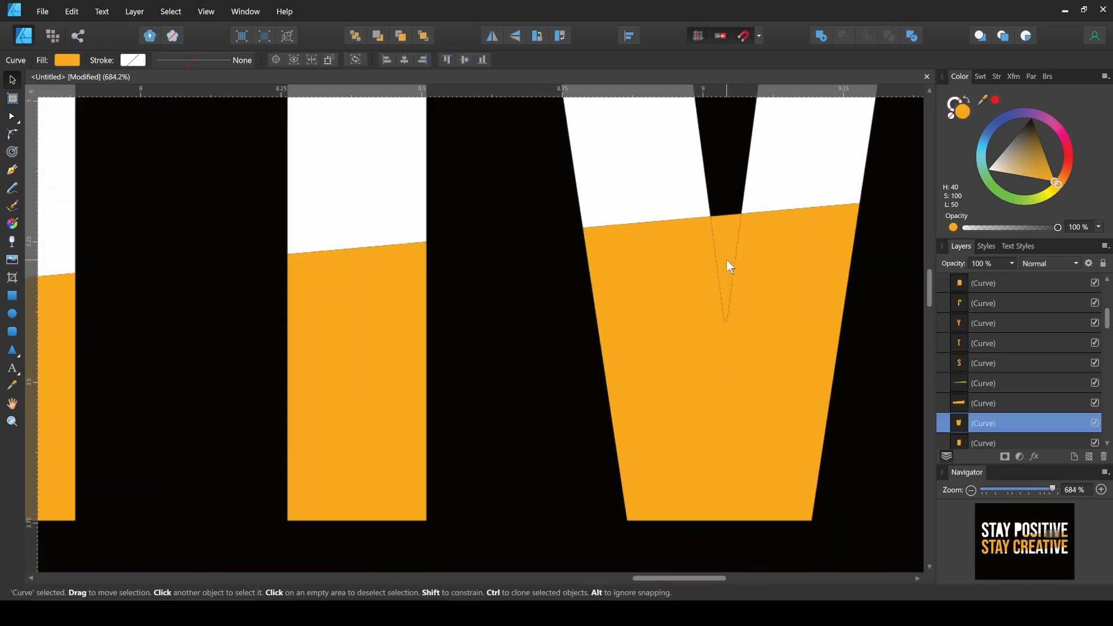
click(729, 241)
key(Delete)
Delete the orange piece filling the inner curve of the S in POSITIVE
scroll(743, 297, down, 8)
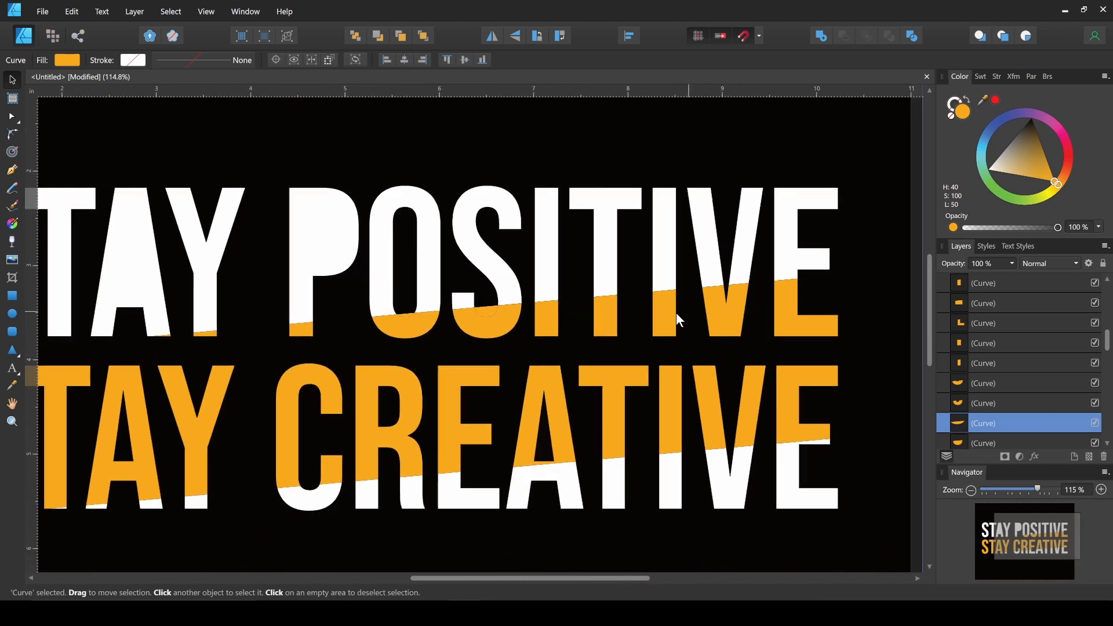
scroll(649, 314, left, 3)
scroll(606, 312, up, 4)
click(610, 312)
key(Delete)
Delete the leftover piece filling the lower end of the counter of the O in POSITIVE
scroll(609, 312, down, 1)
scroll(539, 321, left, 3)
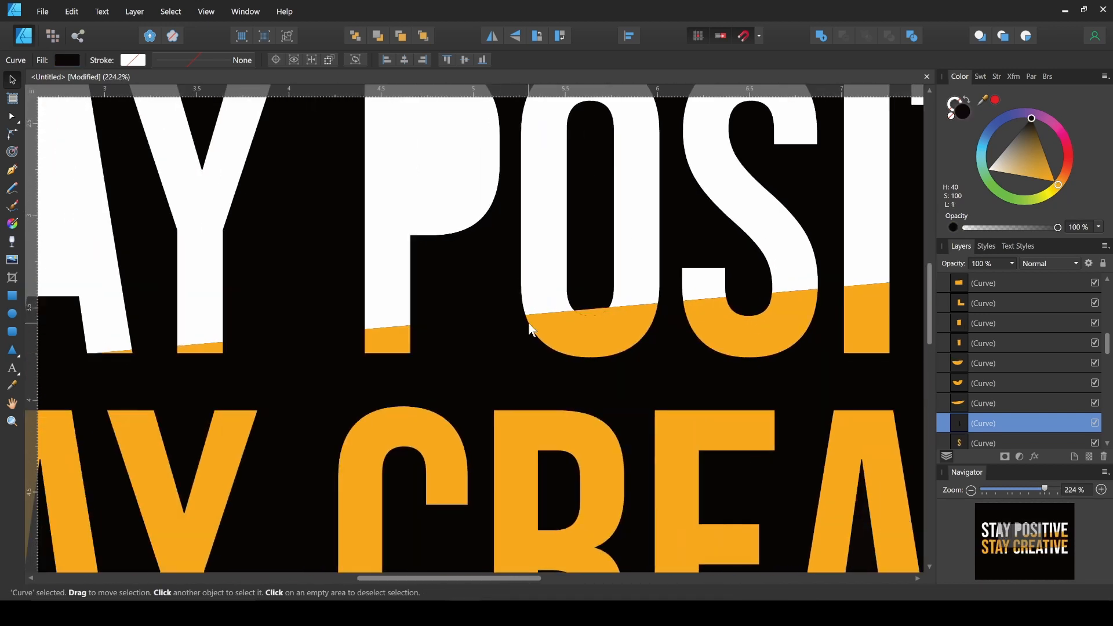
scroll(596, 314, up, 3)
click(596, 315)
key(Delete)
Fill the inner triangle of the A in the first line's STAY black and subtract it from the white A
scroll(597, 318, down, 6)
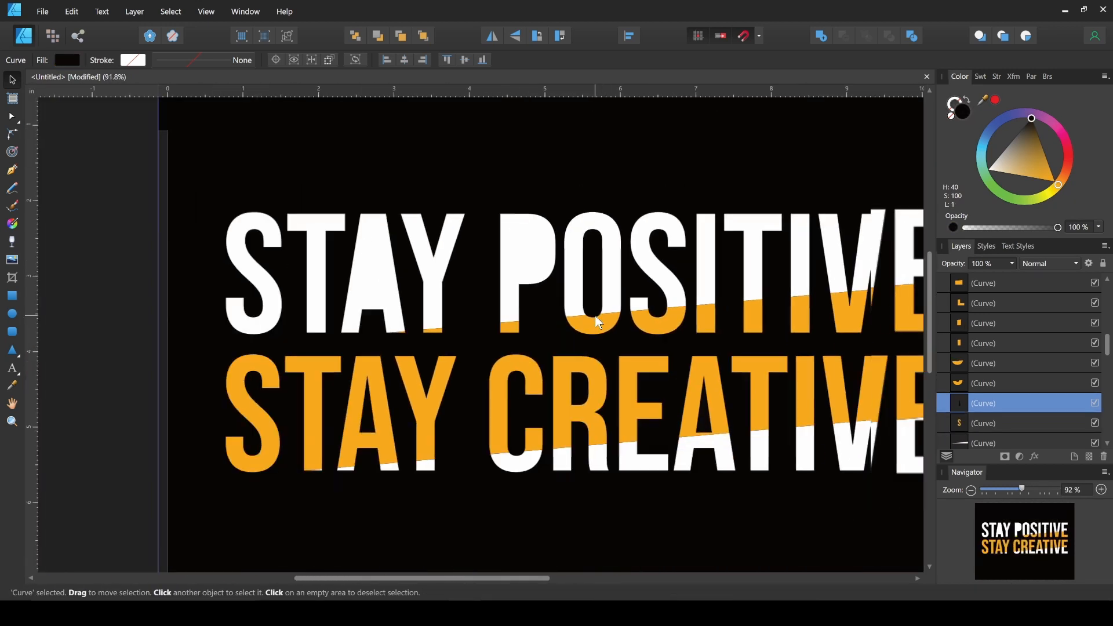
scroll(597, 322, left, 3)
scroll(589, 318, up, 7)
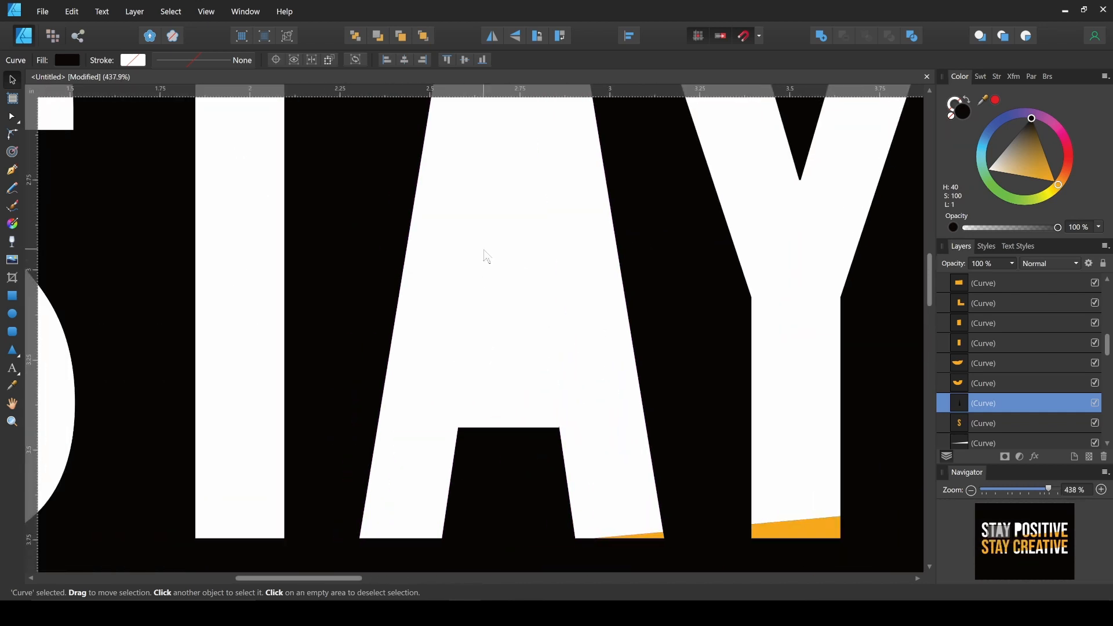
click(499, 253)
drag(1035, 176, 996, 124)
shift+click(572, 210)
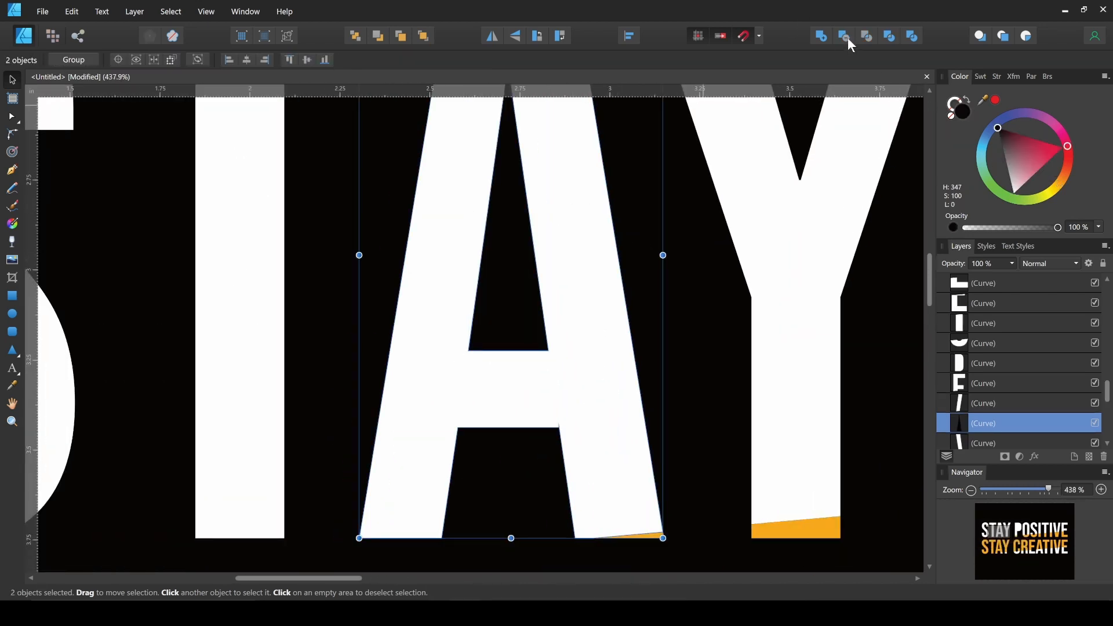
click(847, 37)
scroll(642, 262, down, 4)
scroll(652, 244, up, 3)
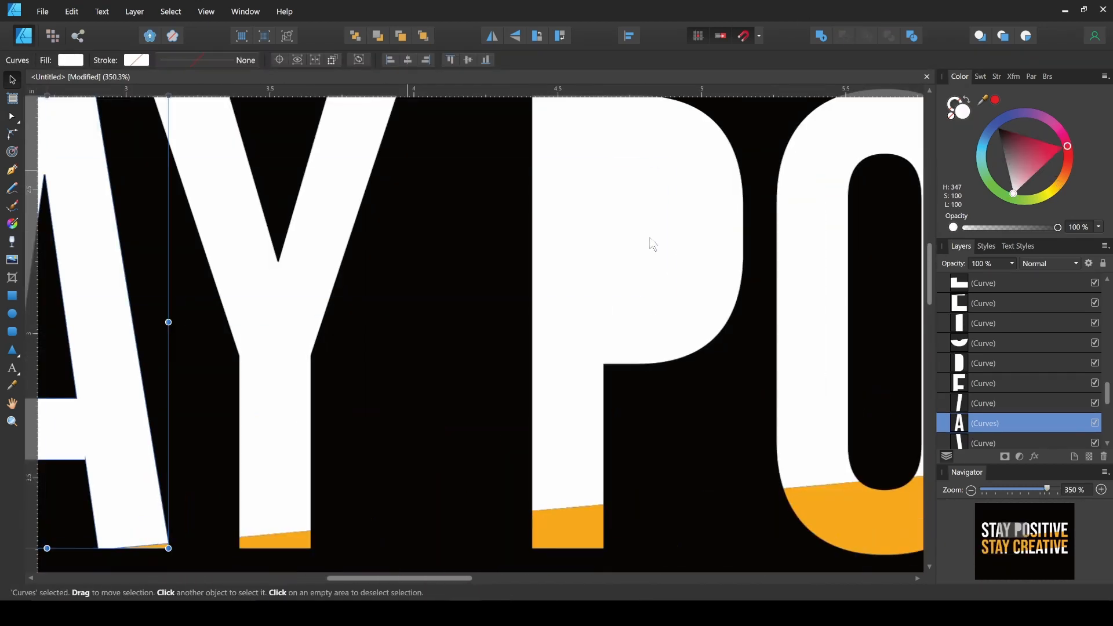
click(650, 241)
shift+click(724, 226)
shift+click(655, 220)
drag(1025, 163, 896, 82)
key(ctrl+z)
Fill the counter shape of the P in POSITIVE black, subtract it from the white P, and clear the selection
click(657, 238)
drag(1025, 166, 901, 87)
shift+click(742, 225)
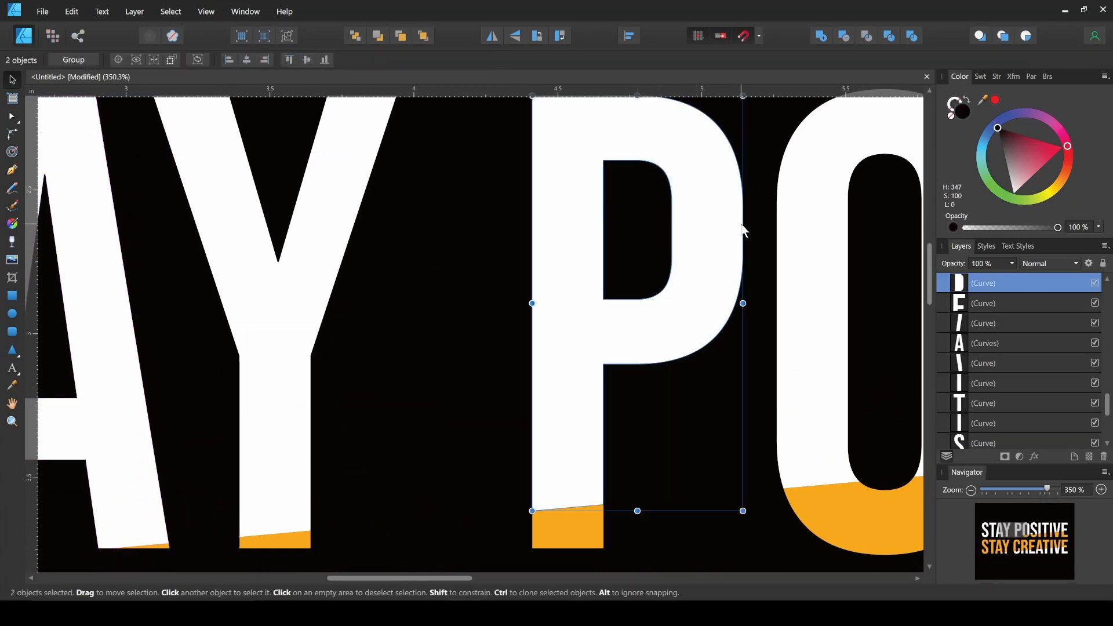
click(844, 36)
scroll(733, 281, down, 6)
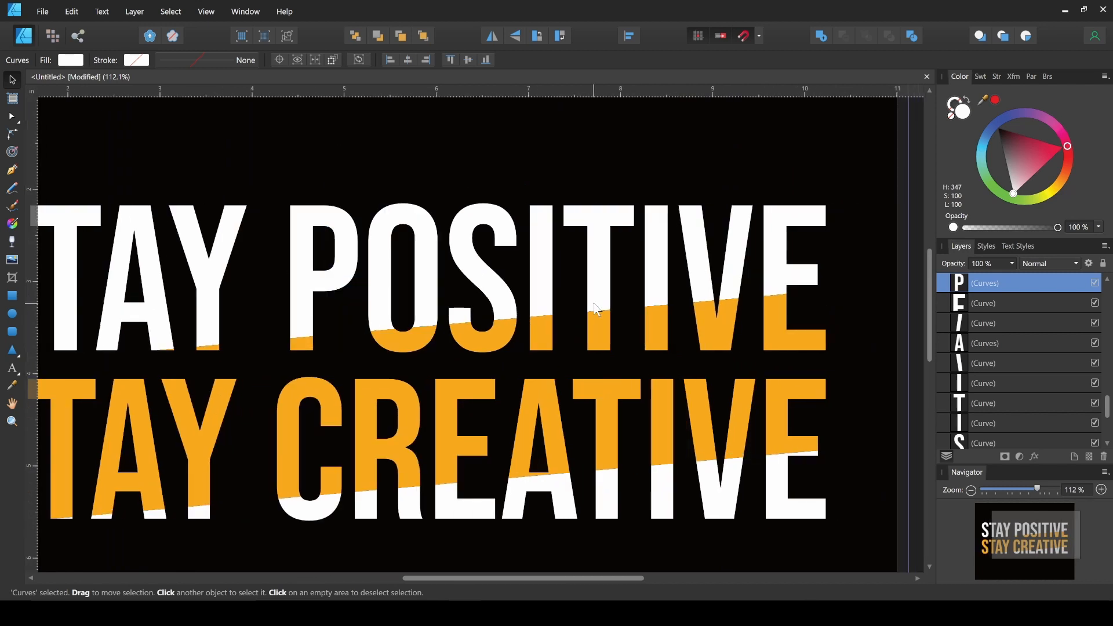
scroll(594, 303, down, 3)
click(864, 270)
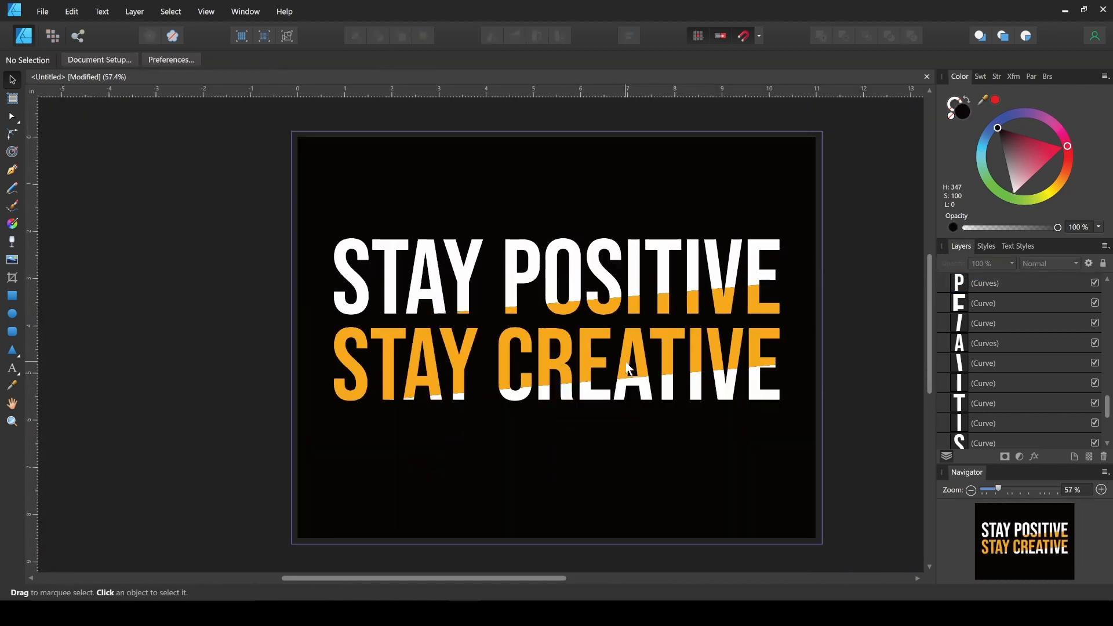
Select the white letter shapes S, T, A and Y of STAY in the first line
scroll(676, 328, up, 1)
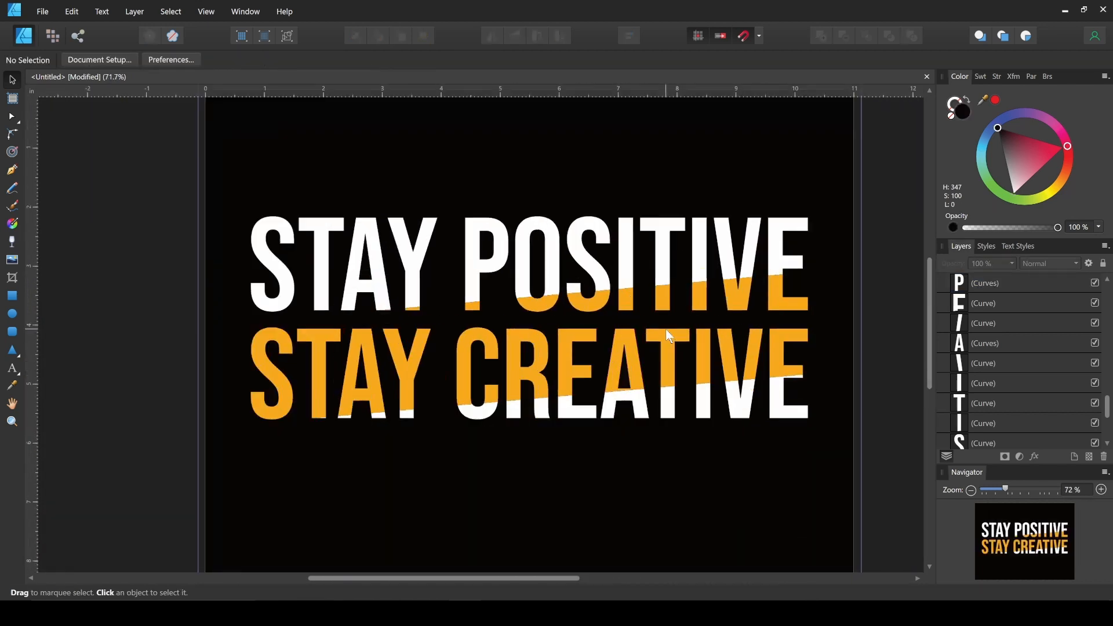
scroll(523, 314, up, 1)
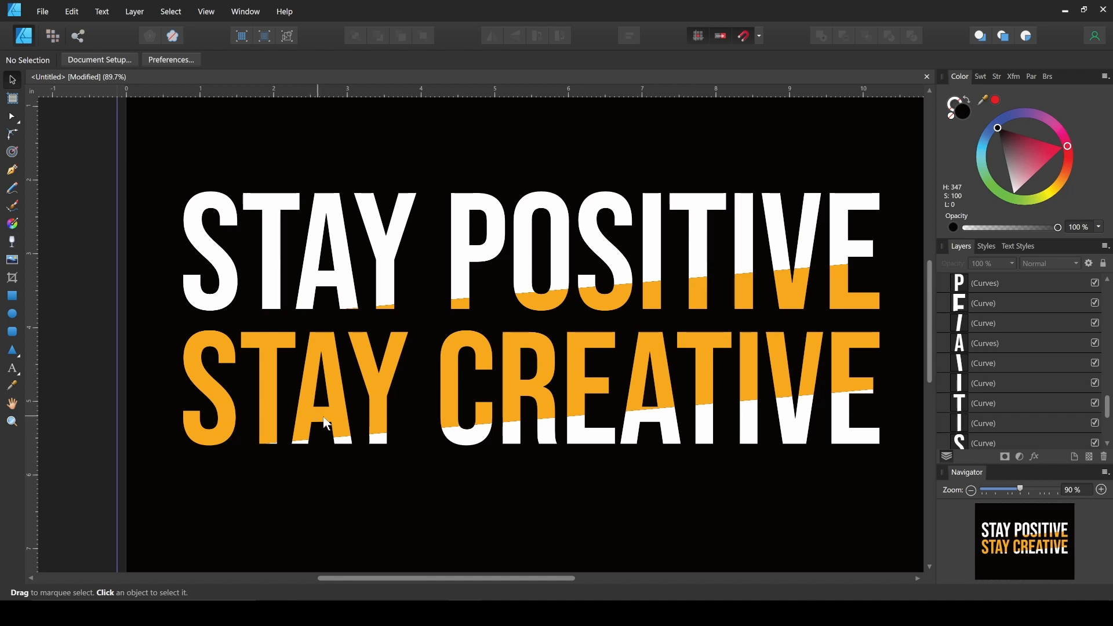
ctrl+scroll(571, 388, down, 2)
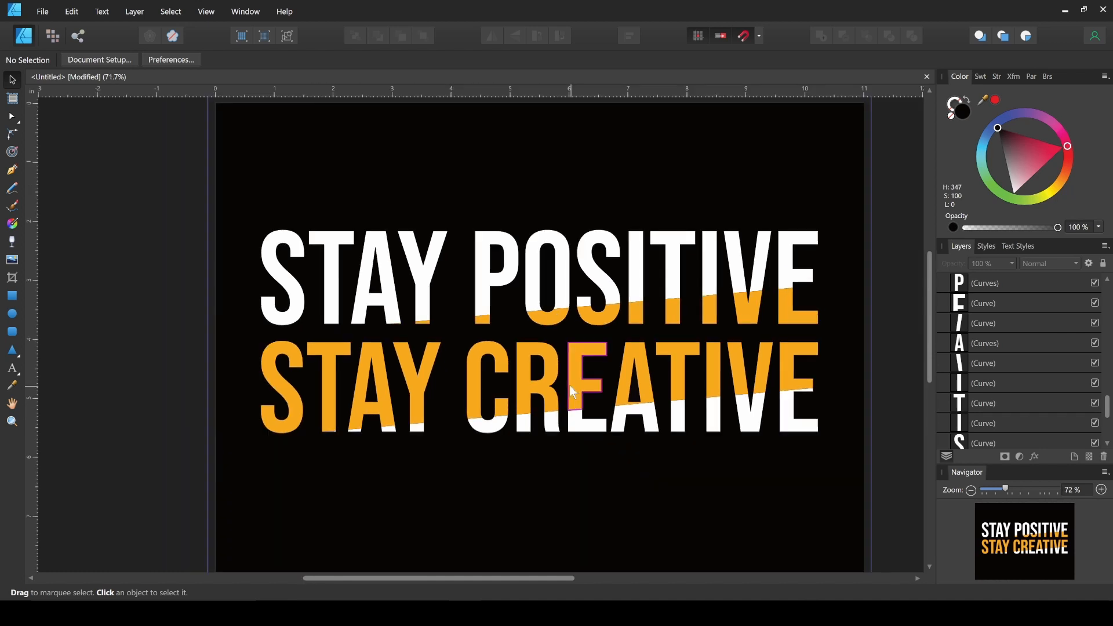
click(296, 250)
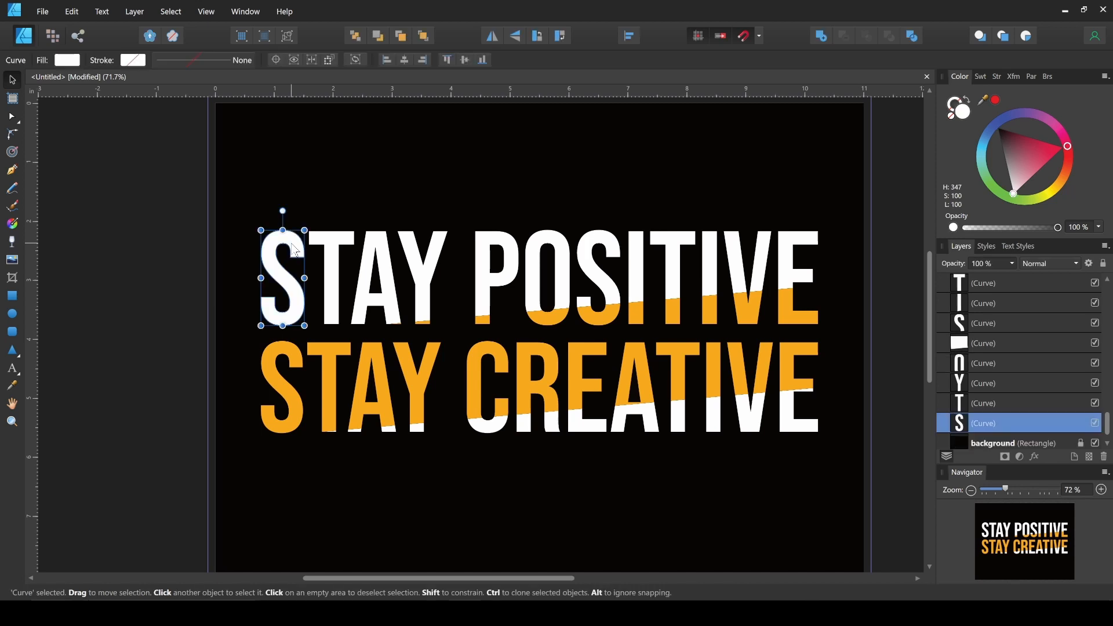
shift+click(332, 243)
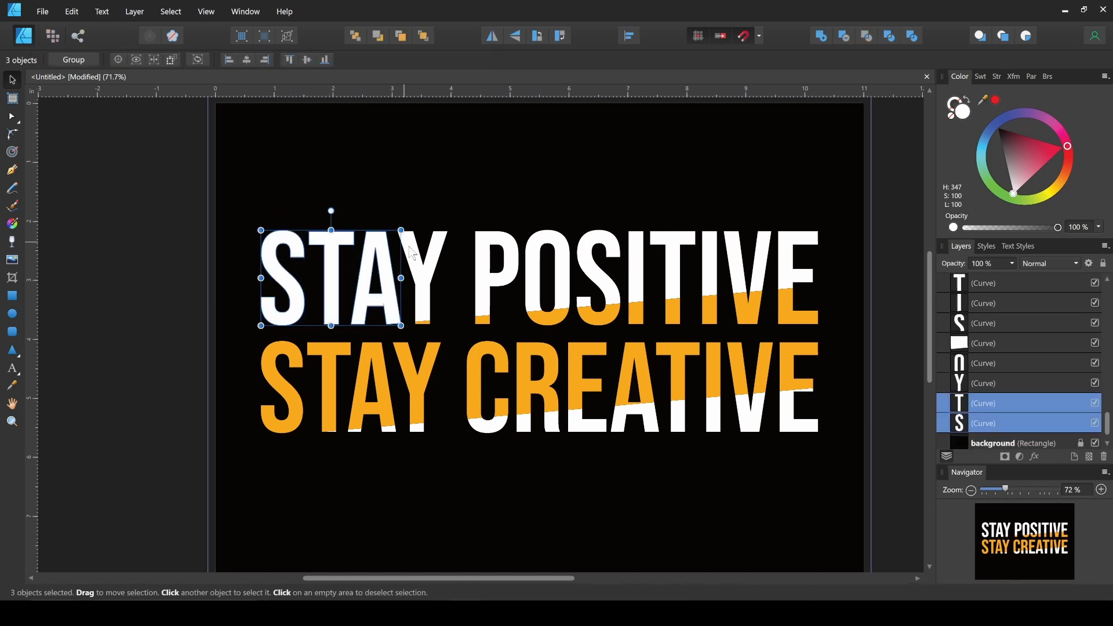
shift+click(425, 267)
Extend the selection with the white letter shapes of POSITIVE and merge them all with the Add operation
shift+click(487, 252)
shift+click(536, 261)
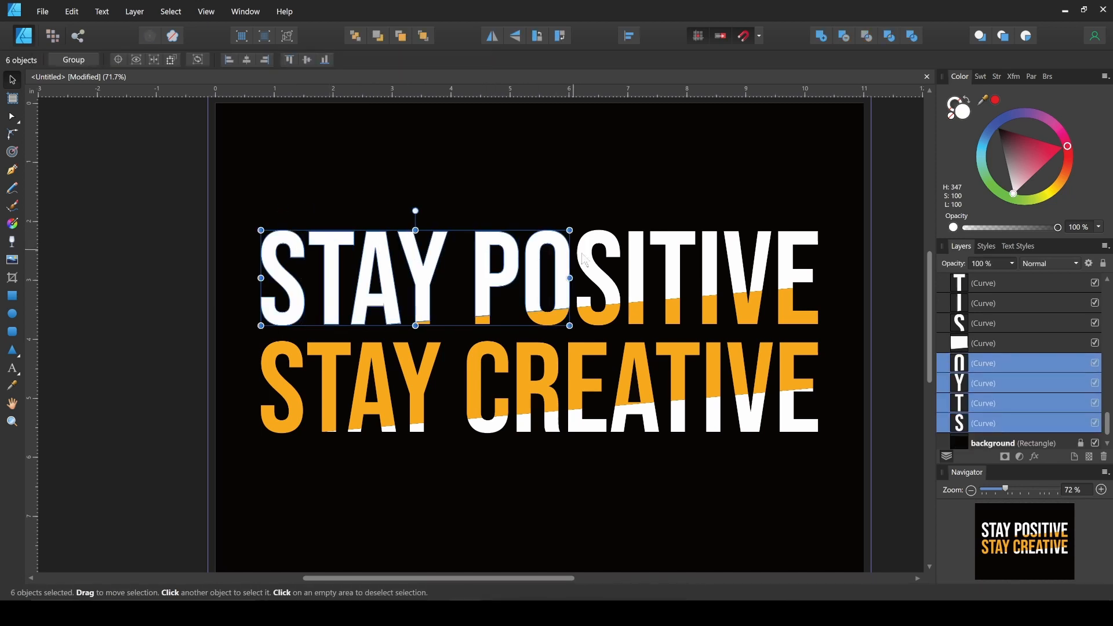
shift+click(589, 258)
shift+click(636, 254)
shift+click(672, 255)
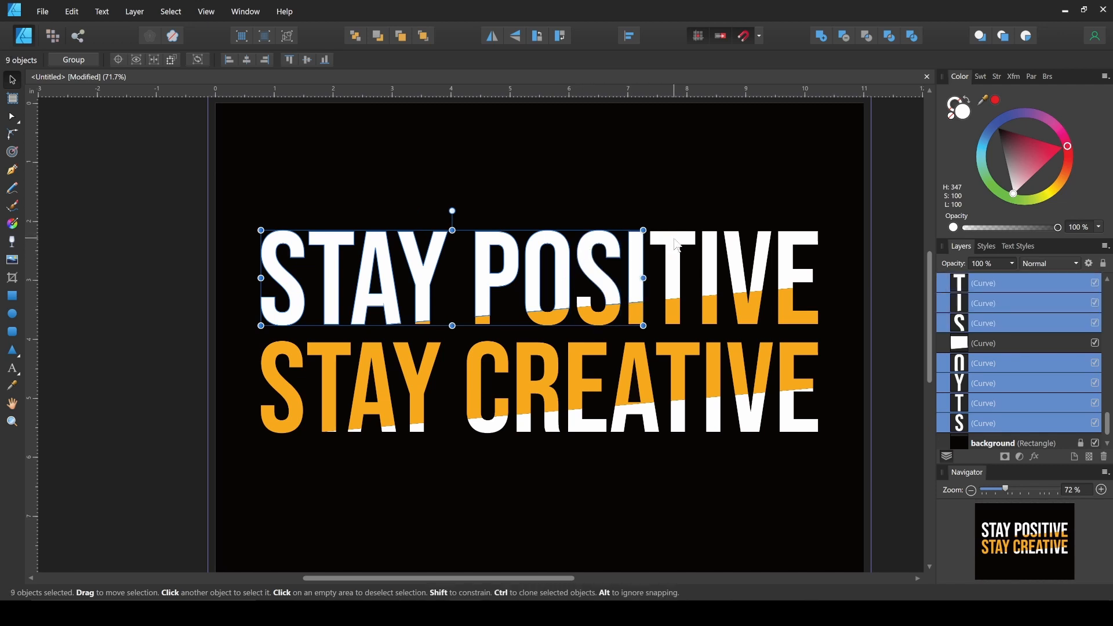
shift+click(708, 255)
shift+click(760, 256)
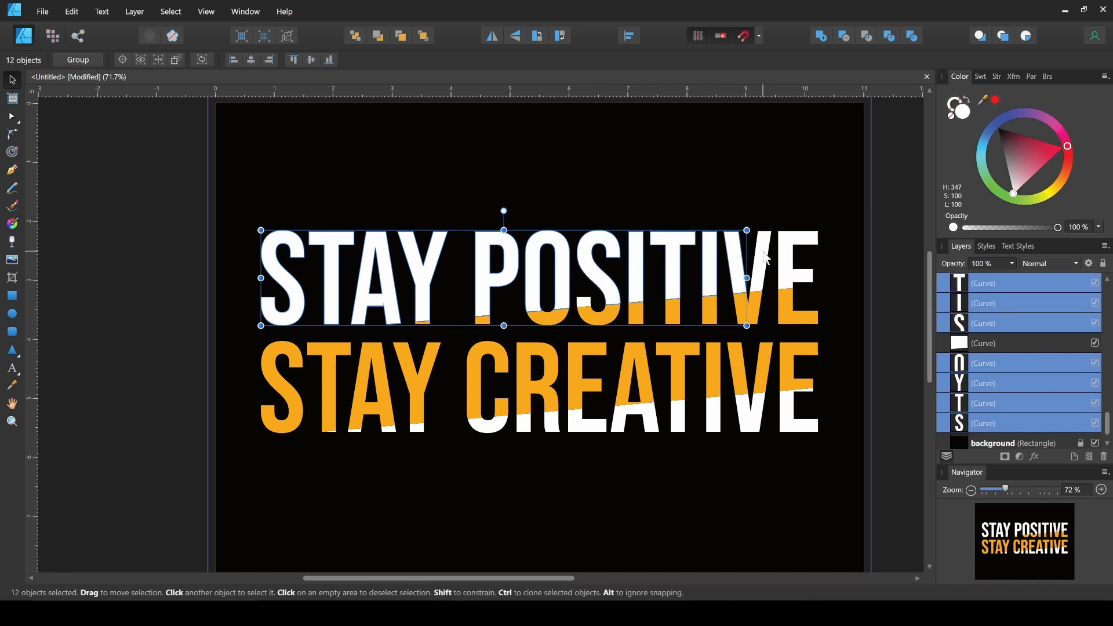
shift+click(786, 255)
shift+click(786, 256)
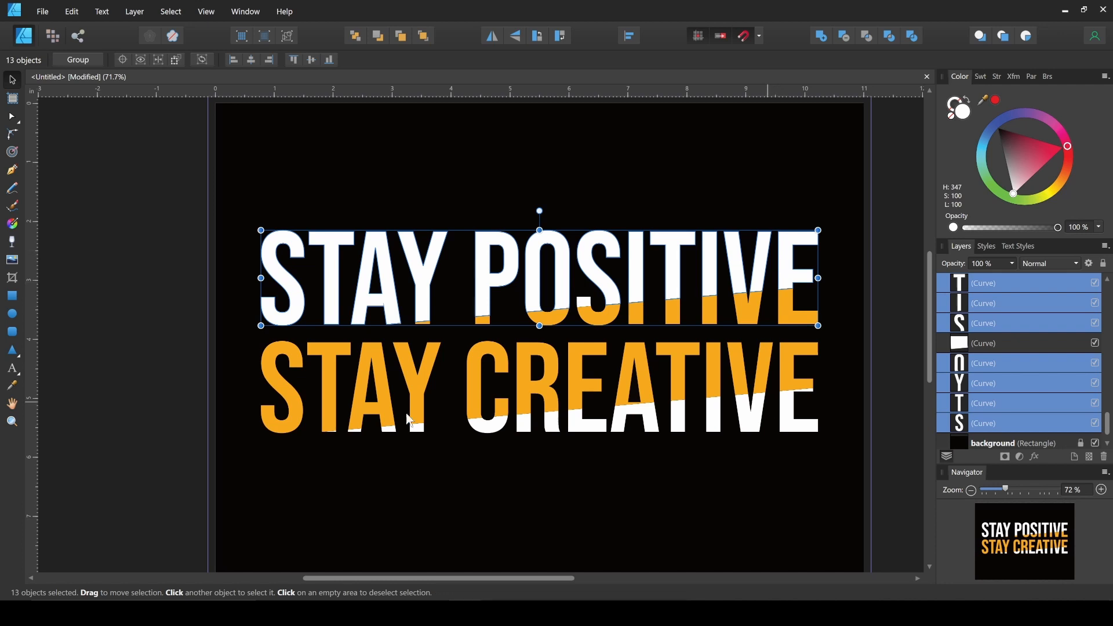
click(823, 43)
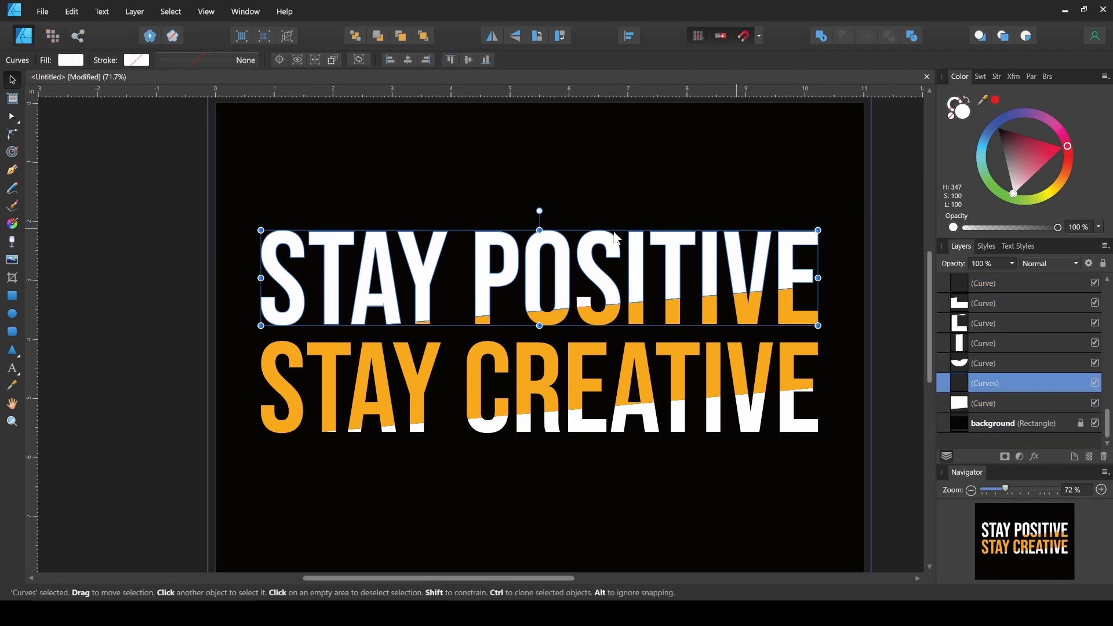
Undo the merge, include the missed white piece of the S in POSITIVE, and merge the first line's white pieces again
drag(592, 251, 592, 223)
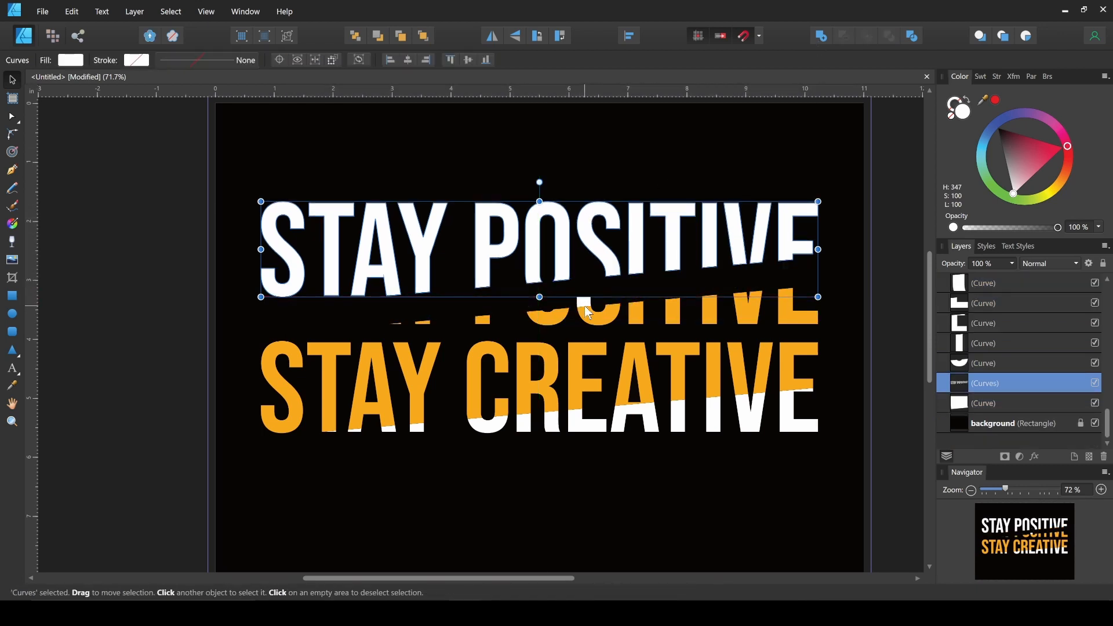
key(ctrl+z)
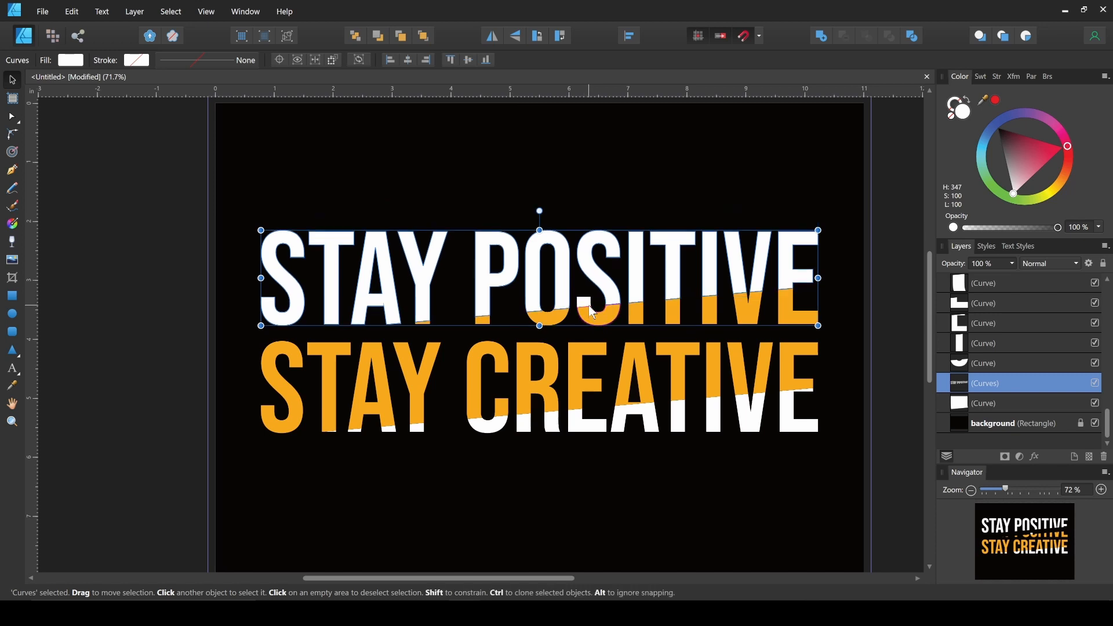
key(ctrl+shift+g)
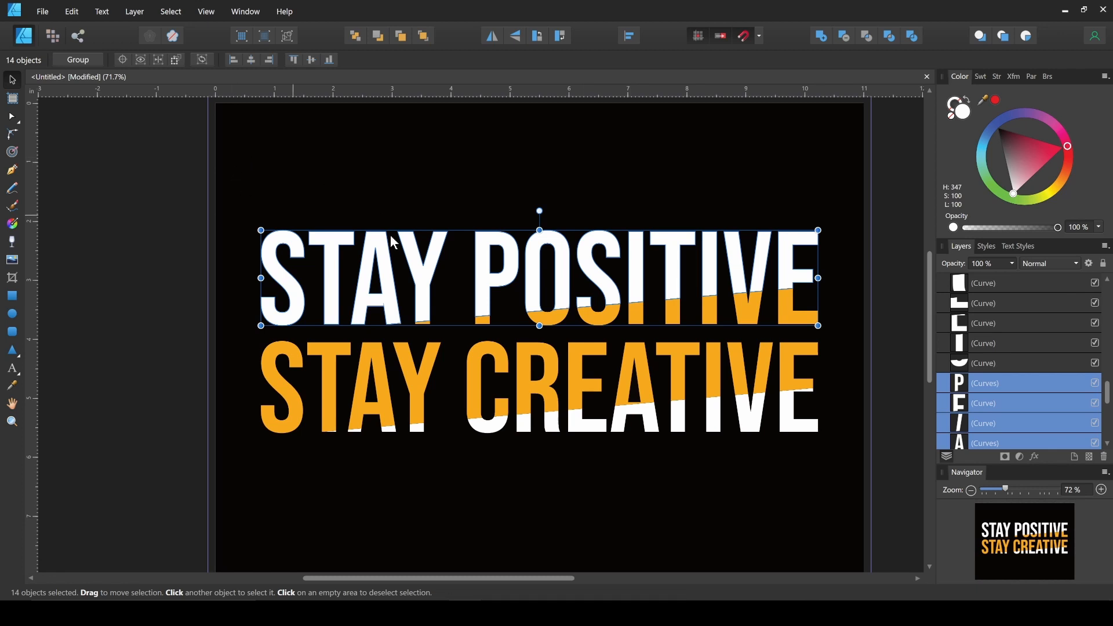
click(821, 36)
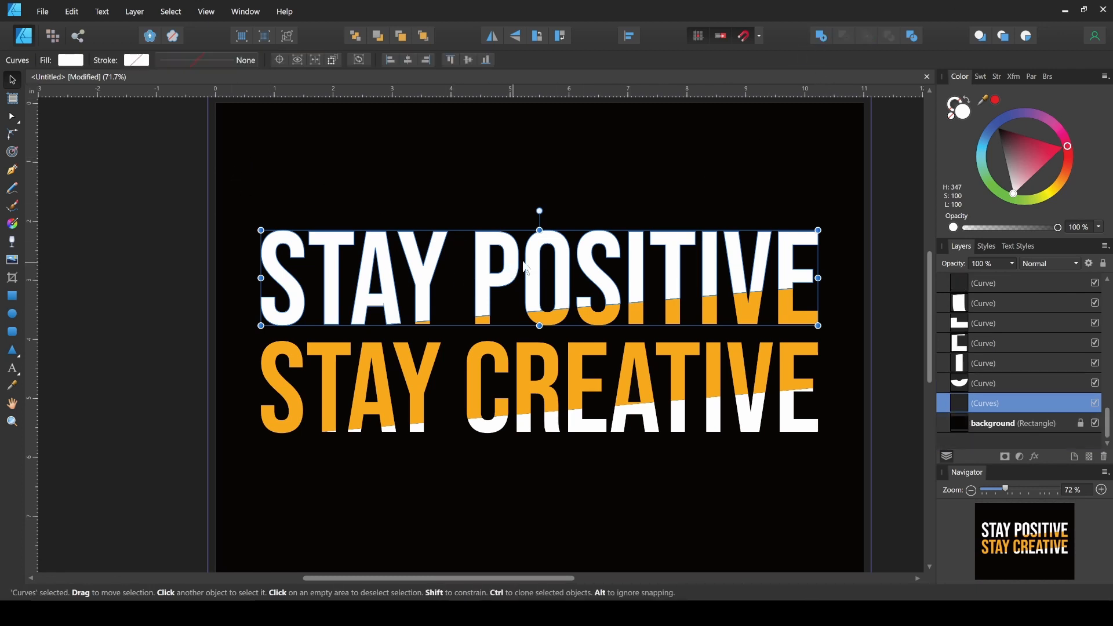
drag(518, 268, 519, 239)
key(ctrl+z)
Select the orange slivers at the feet of the A and Y in the first line's STAY
scroll(461, 334, up, 10)
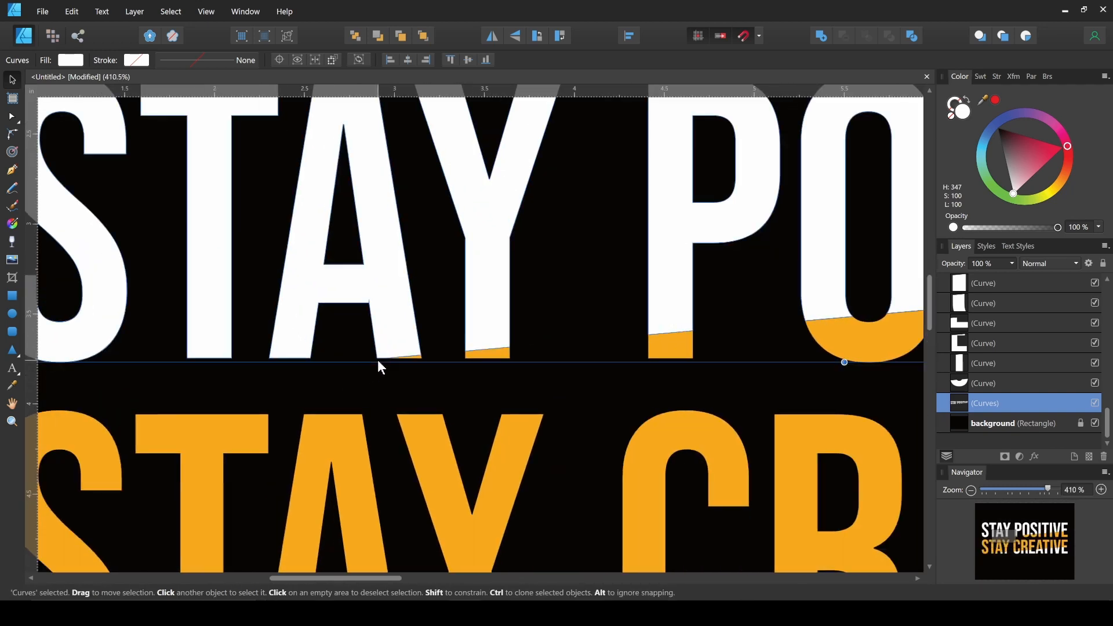
scroll(452, 376, up, 2)
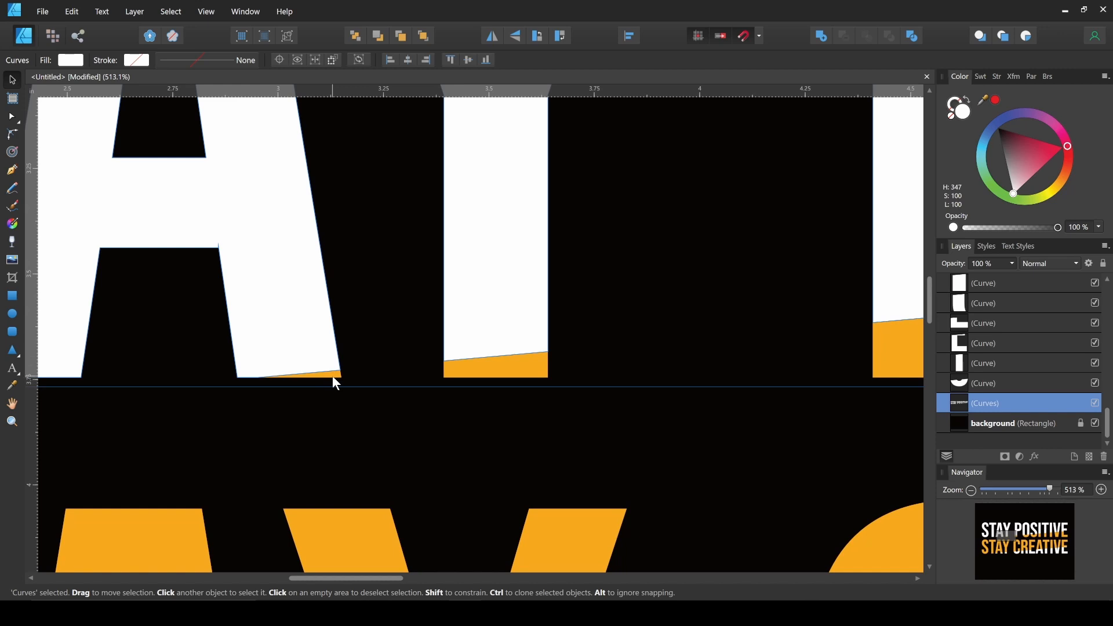
click(335, 383)
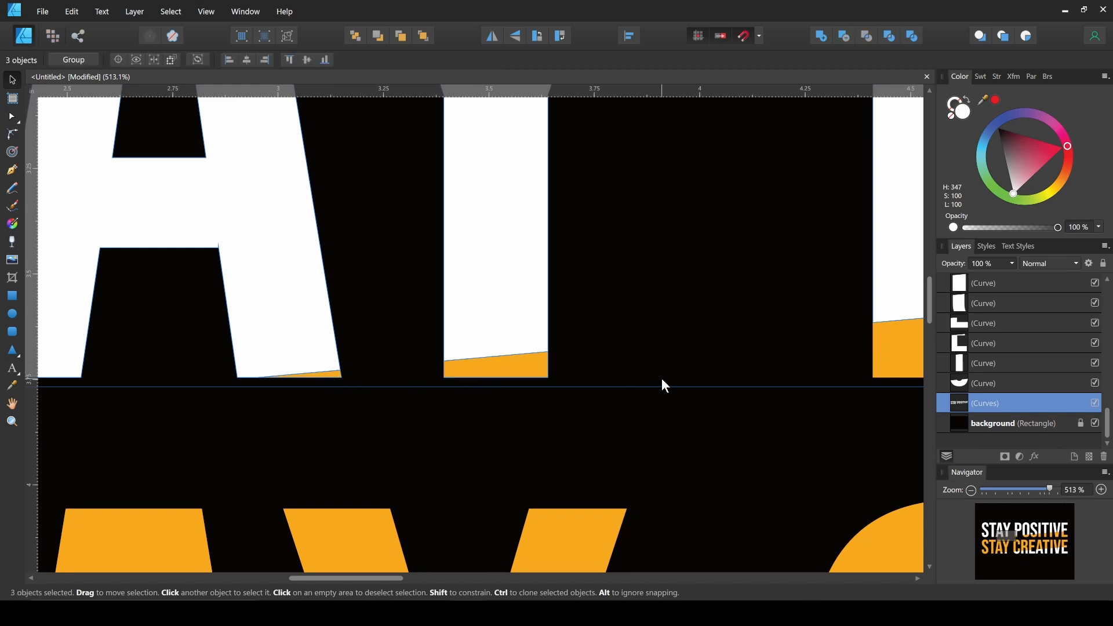
scroll(662, 378, down, 3)
drag(826, 379, 743, 374)
shift+click(752, 364)
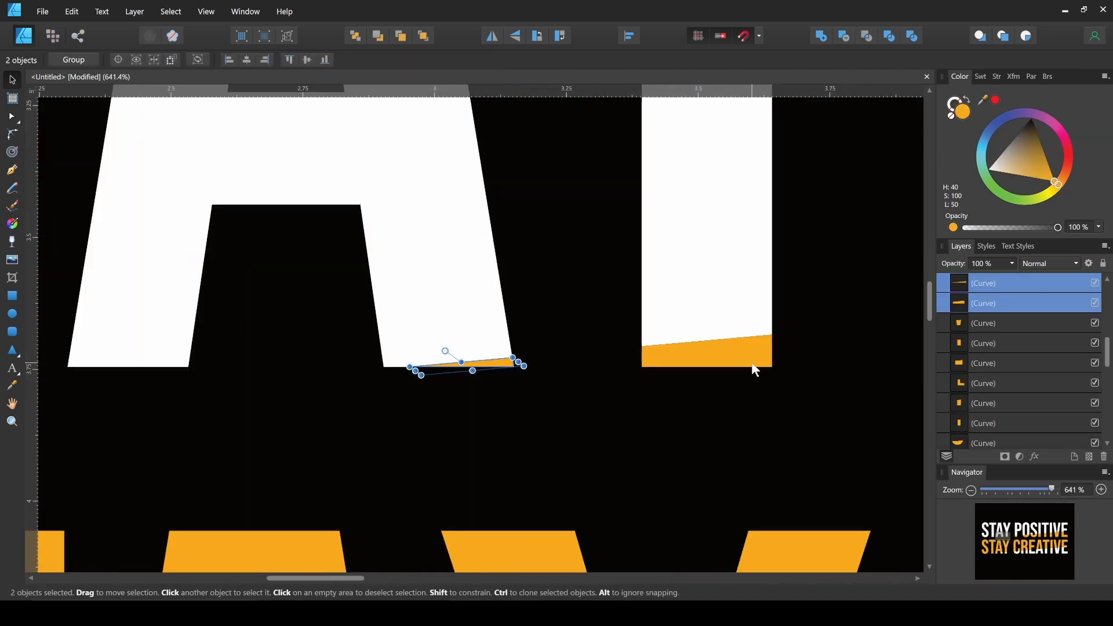
Extend the selection with the orange lower pieces of every letter in POSITIVE
scroll(811, 363, down, 4)
scroll(768, 369, right, 5)
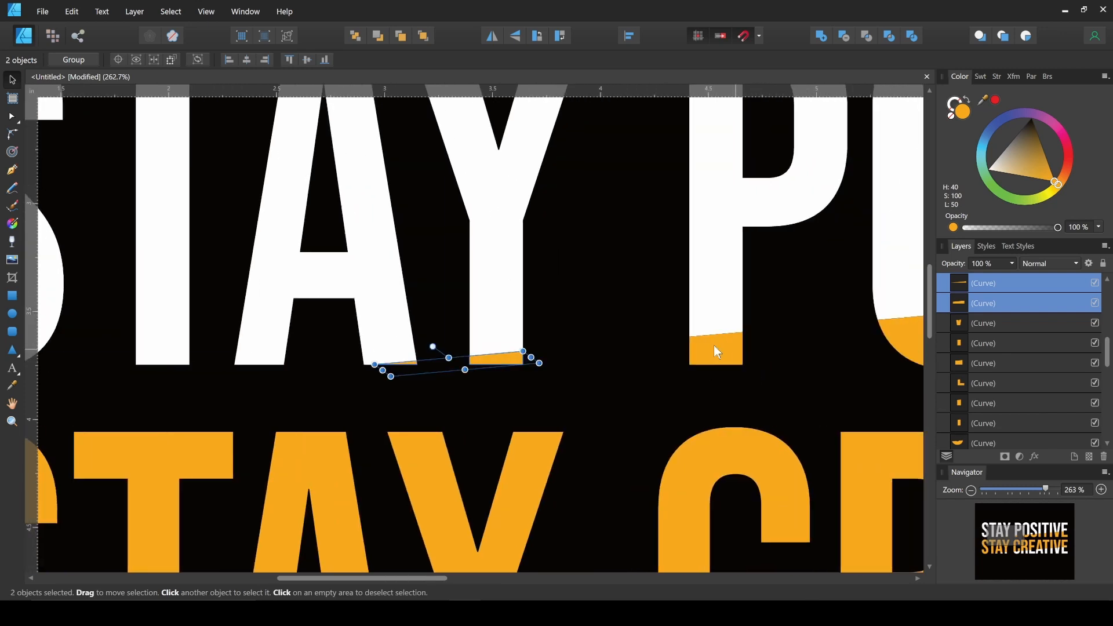
shift+click(717, 351)
scroll(715, 350, down, 3)
scroll(731, 366, right, 3)
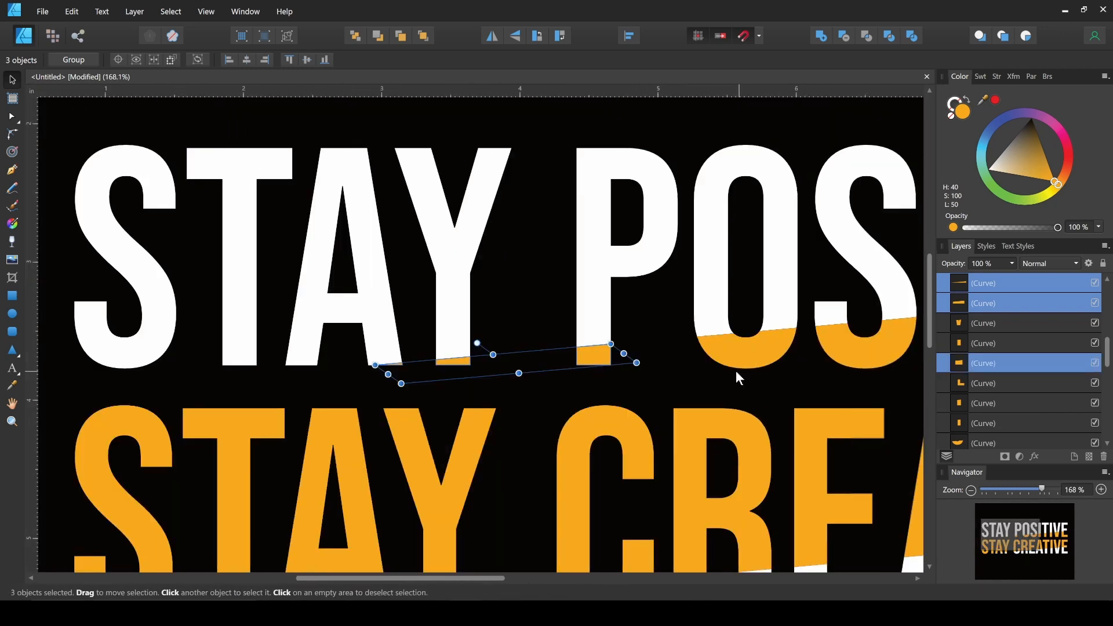
scroll(735, 370, right, 3)
shift+click(684, 356)
shift+click(783, 359)
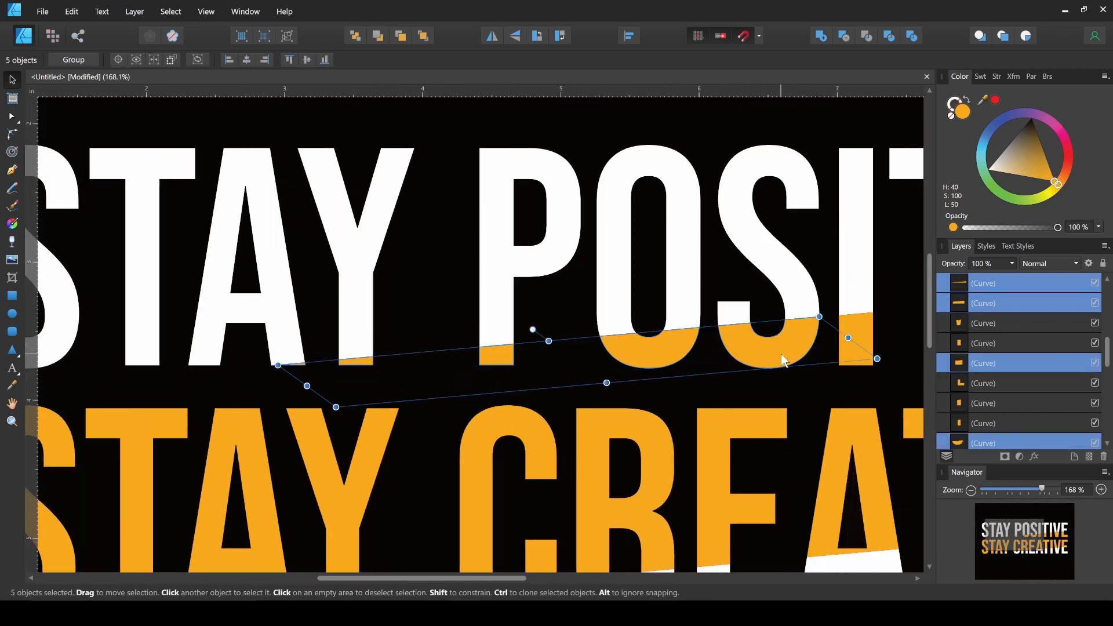
shift+click(864, 343)
scroll(840, 339, right, 6)
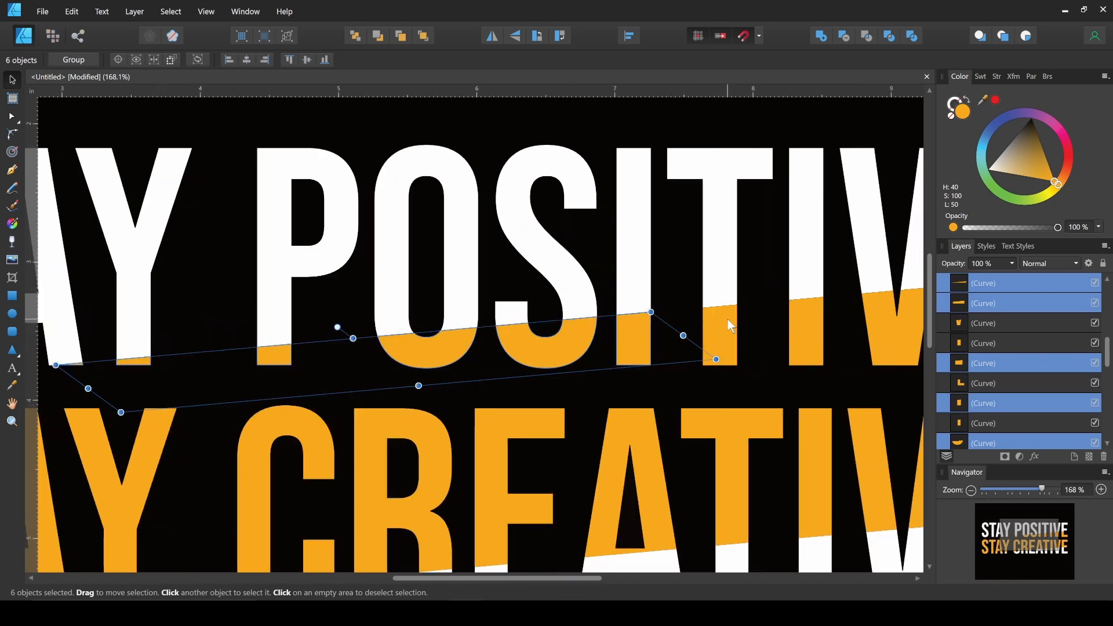
shift+click(729, 325)
shift+click(818, 330)
shift+click(896, 334)
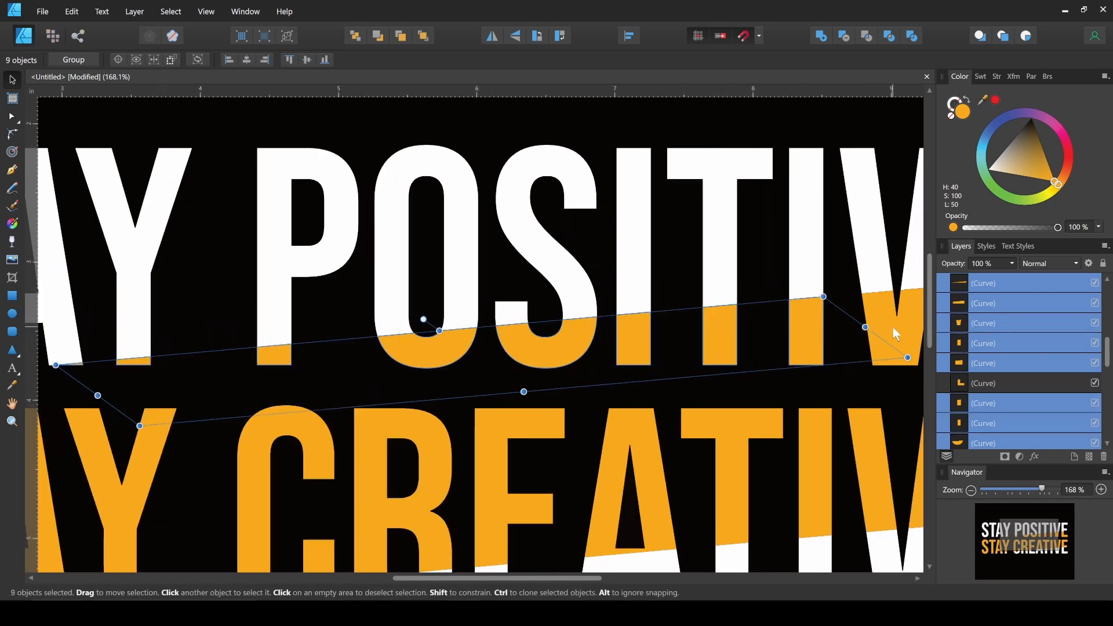
scroll(858, 336, right, 10)
scroll(684, 356, down, 1)
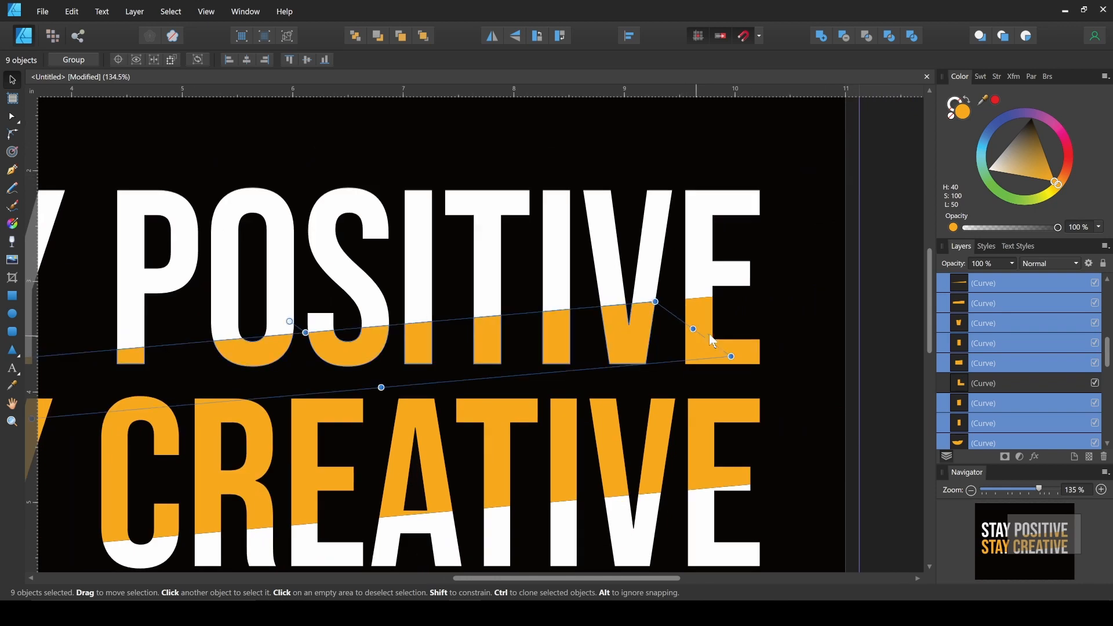
drag(723, 333, 696, 349)
shift+click(679, 331)
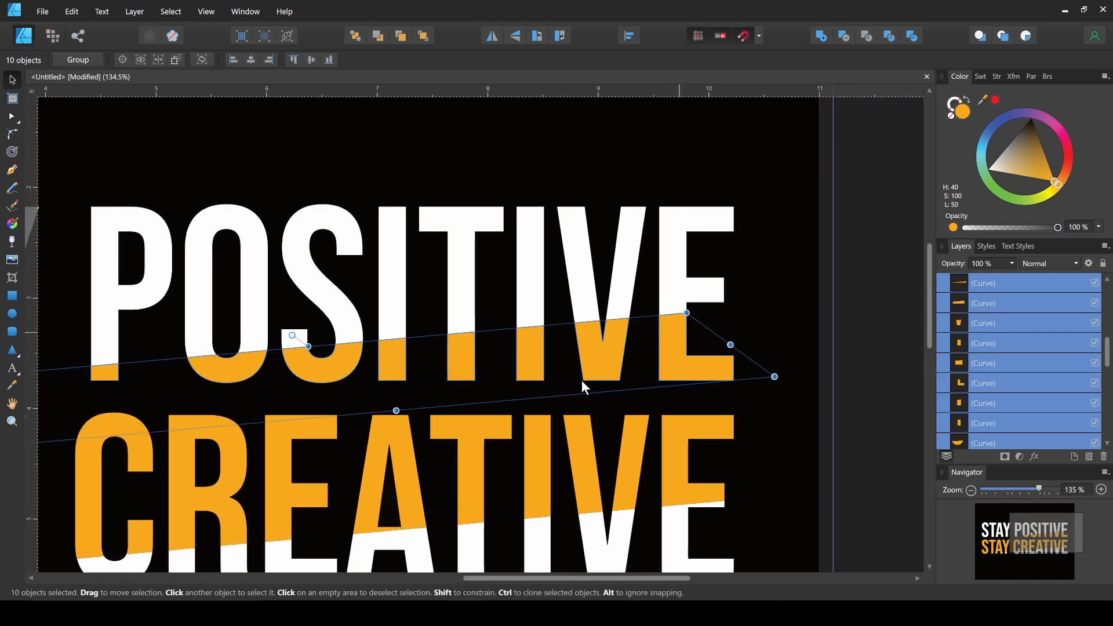
Extend the selection with the orange S, T, A and Y of STAY in the second line
scroll(584, 381, up, 1)
drag(601, 378, 804, 260)
drag(153, 494, 560, 451)
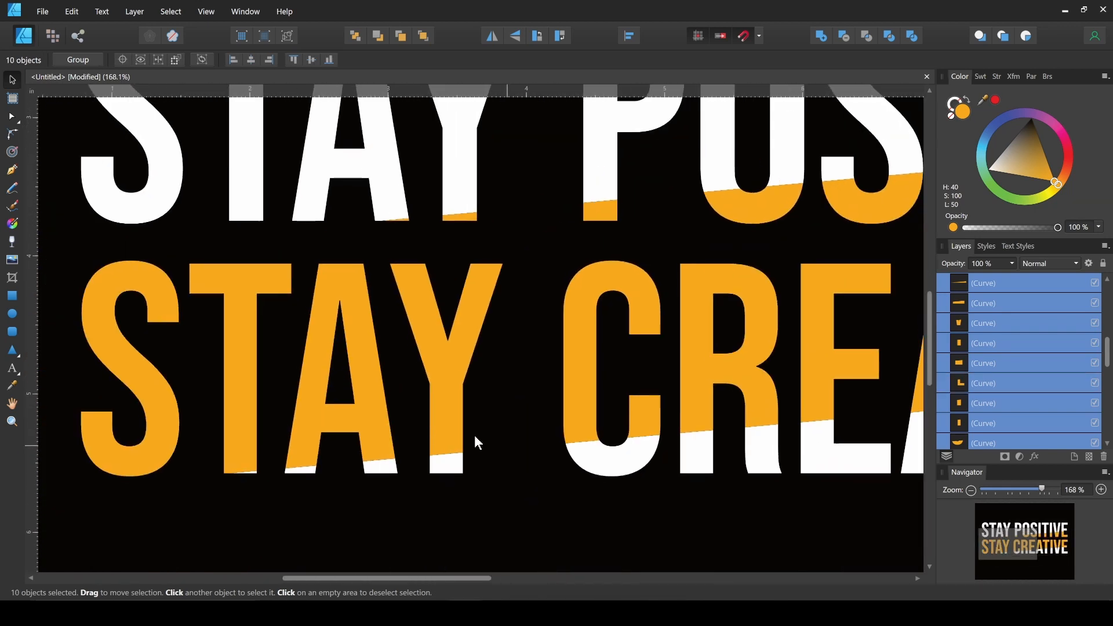
scroll(358, 403, down, 1)
drag(357, 402, 451, 416)
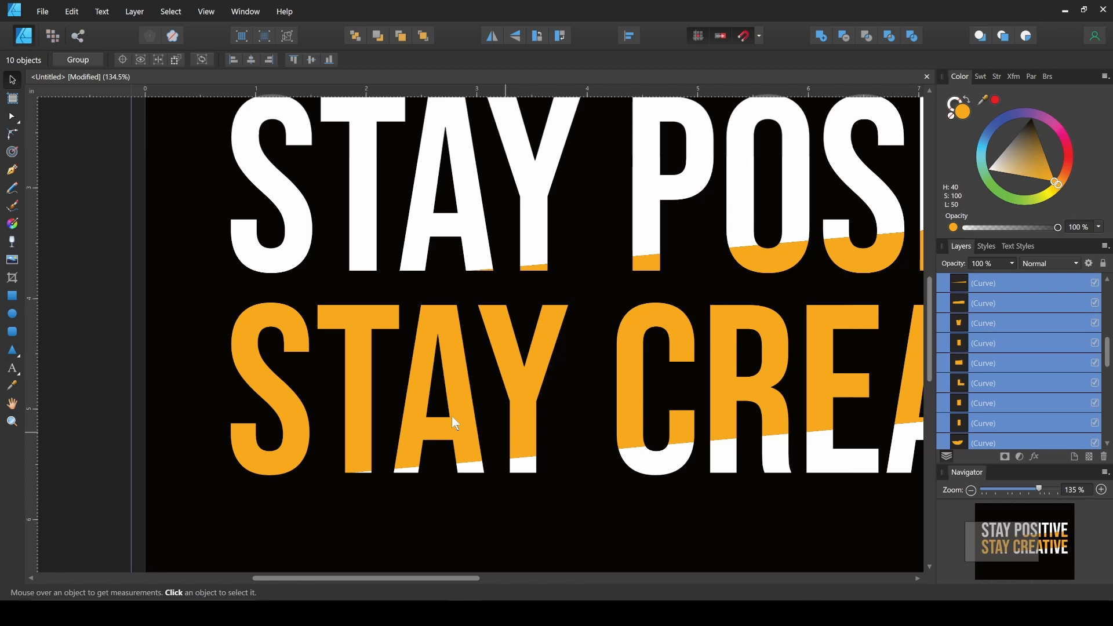
shift+click(276, 331)
shift+click(362, 325)
shift+click(462, 335)
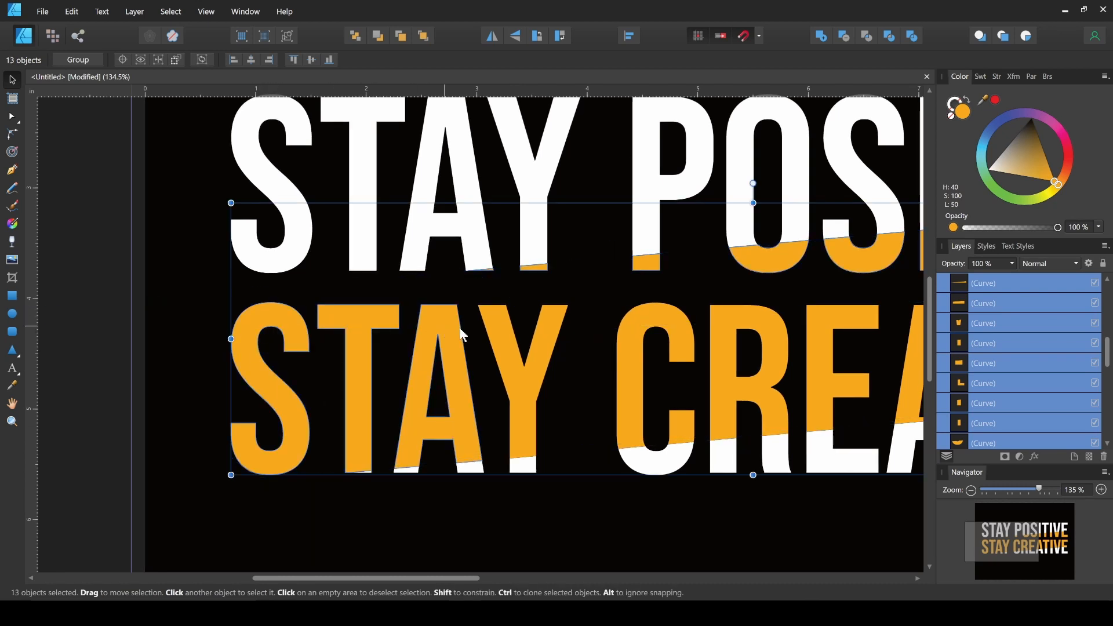
shift+click(507, 340)
Extend the selection with the orange letter pieces of CREATIVE and merge all selected orange pieces with the Add operation
shift+click(642, 334)
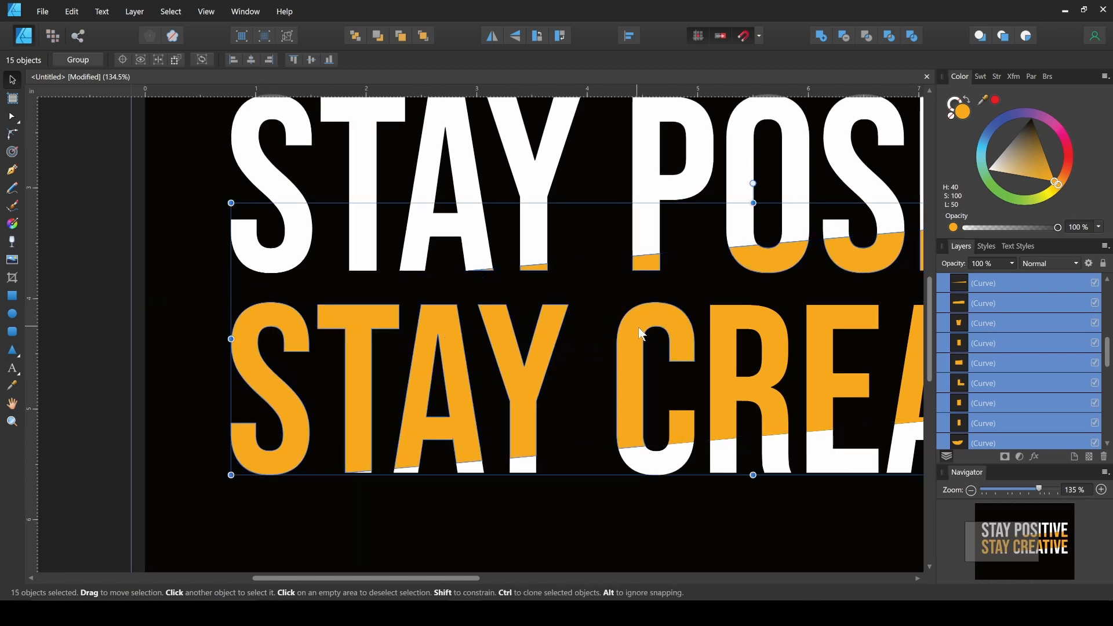
shift+click(732, 346)
shift+click(828, 338)
key(ctrl+0)
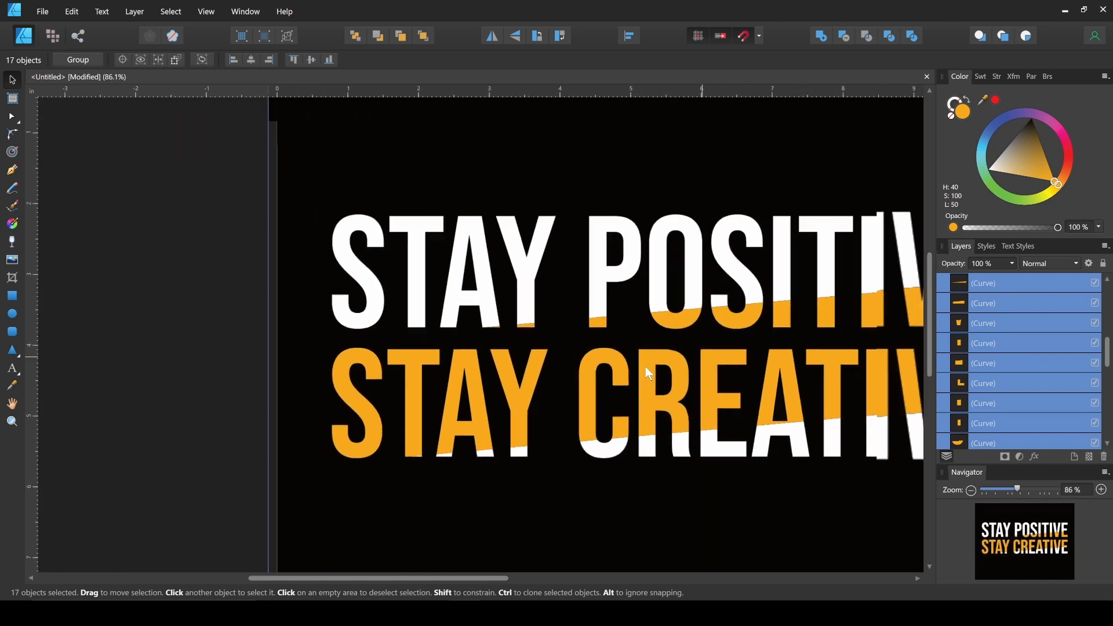
shift+click(682, 410)
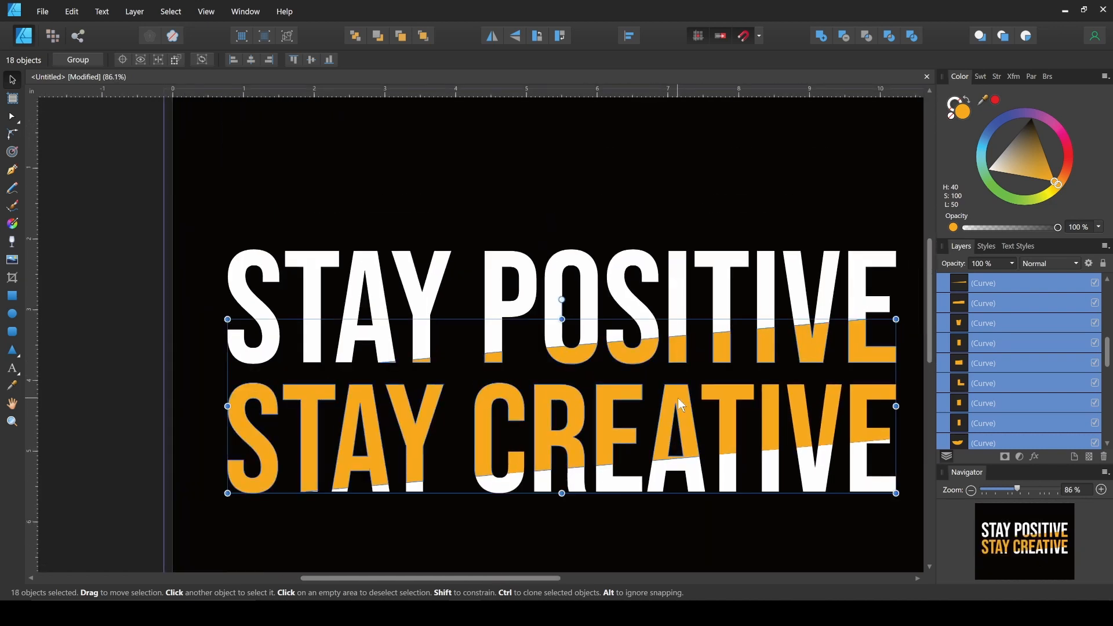
shift+click(736, 400)
shift+click(780, 406)
shift+click(846, 404)
scroll(626, 445, down, 2)
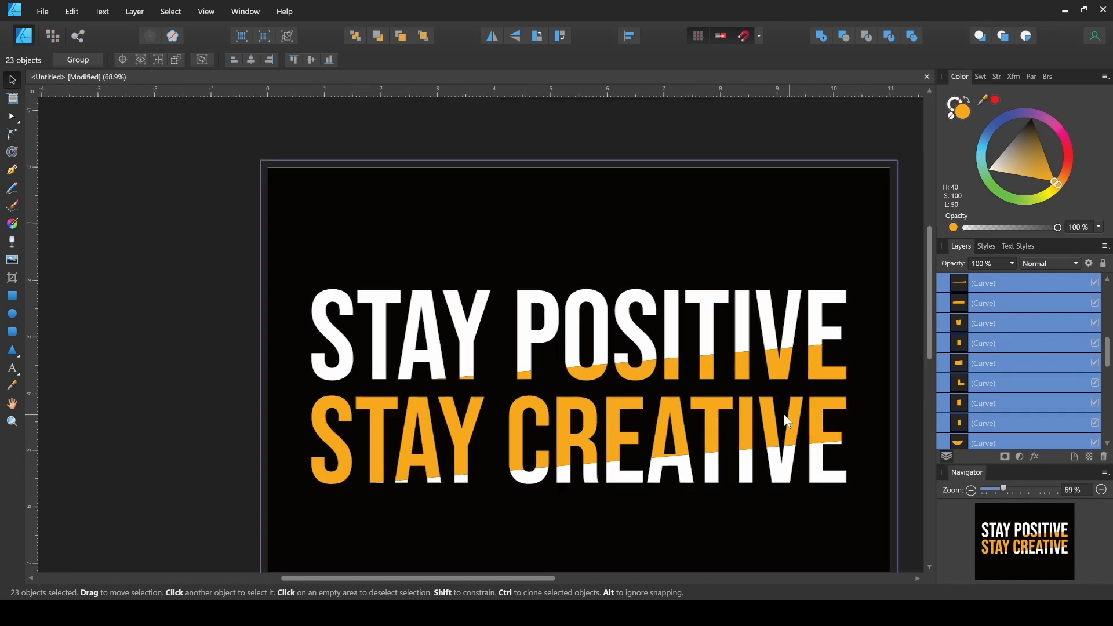
click(822, 38)
scroll(763, 366, down, 1)
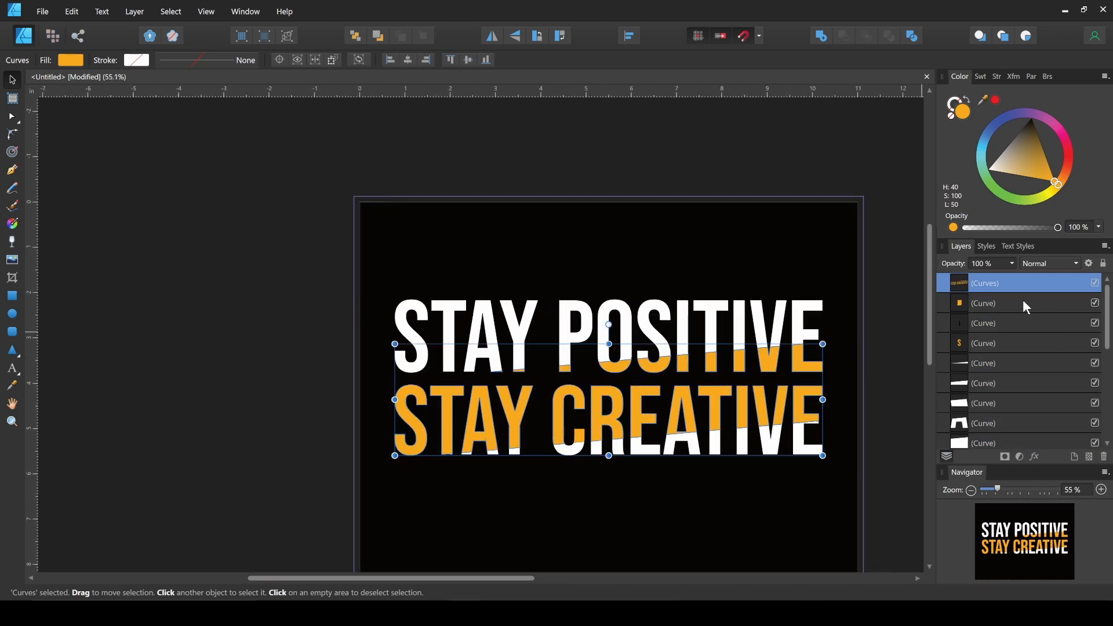
Merge the remaining two orange letter pieces into the combined orange shape with the Add operation
shift+click(995, 302)
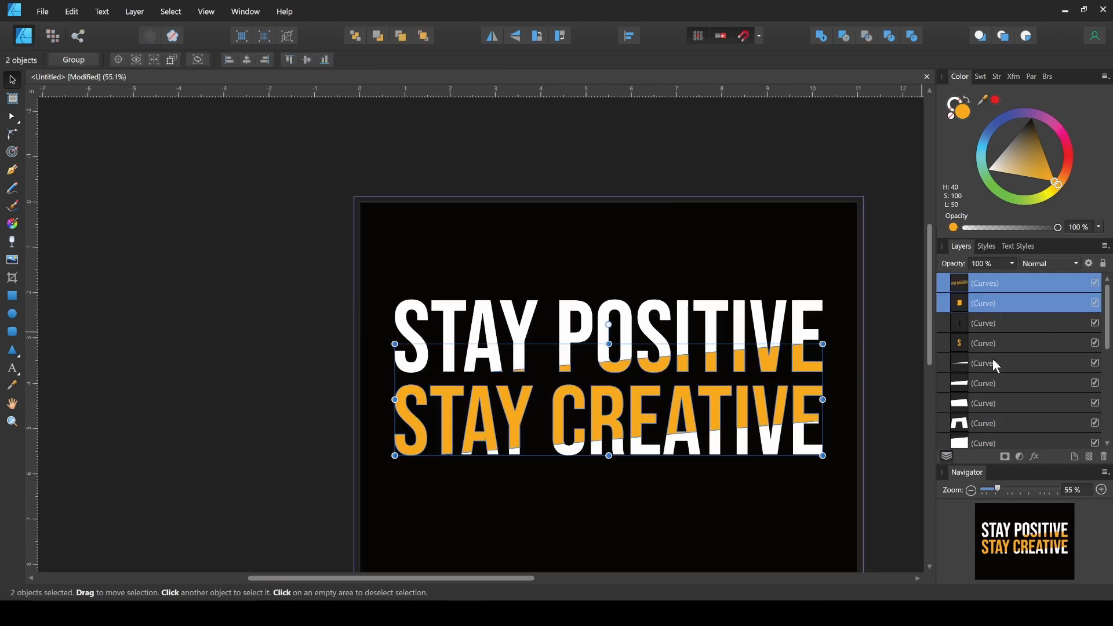
ctrl+click(998, 344)
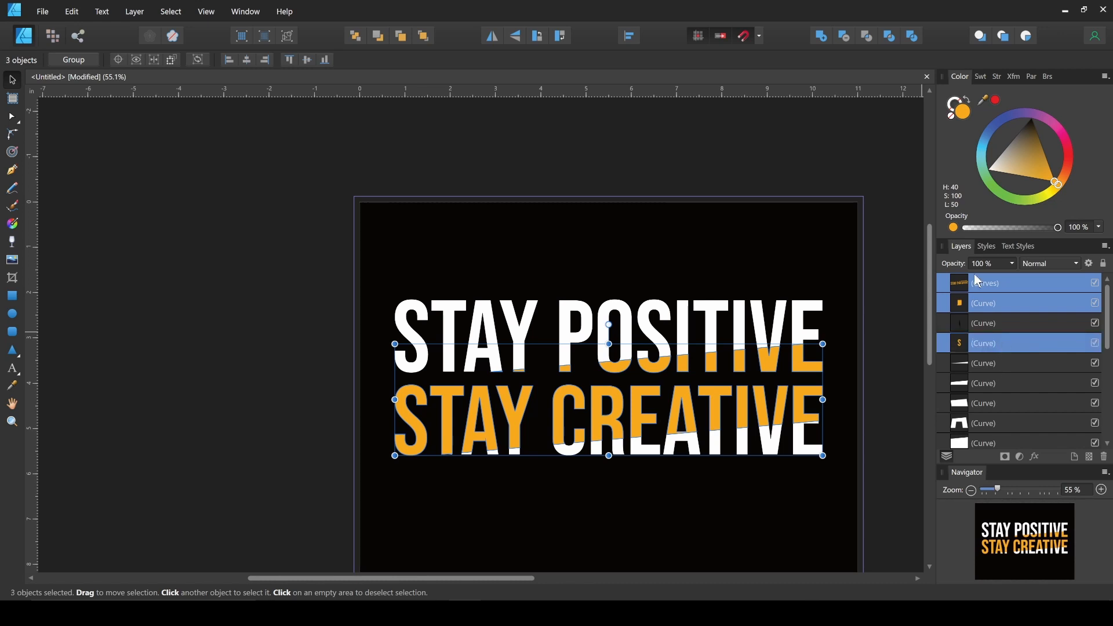
click(822, 39)
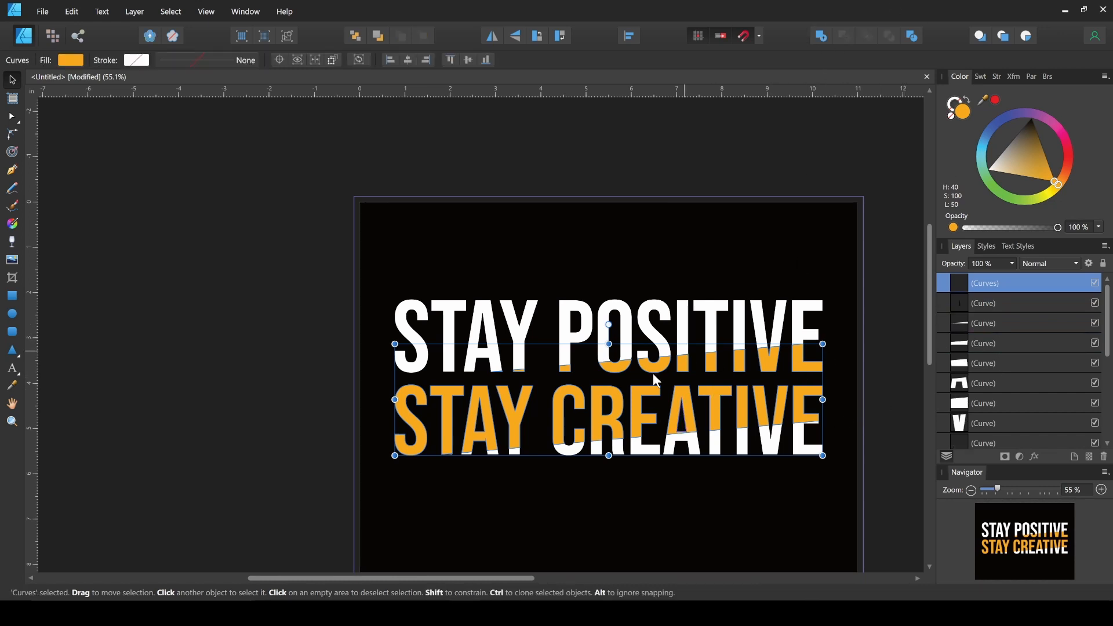
drag(657, 380, 686, 358)
key(ctrl+z)
Select all white lower pieces of the second line, STAY CREATIVE, and merge them into one shape with the Add operation
drag(851, 384, 802, 365)
click(997, 304)
scroll(1000, 309, down, 2)
scroll(1003, 348, down, 3)
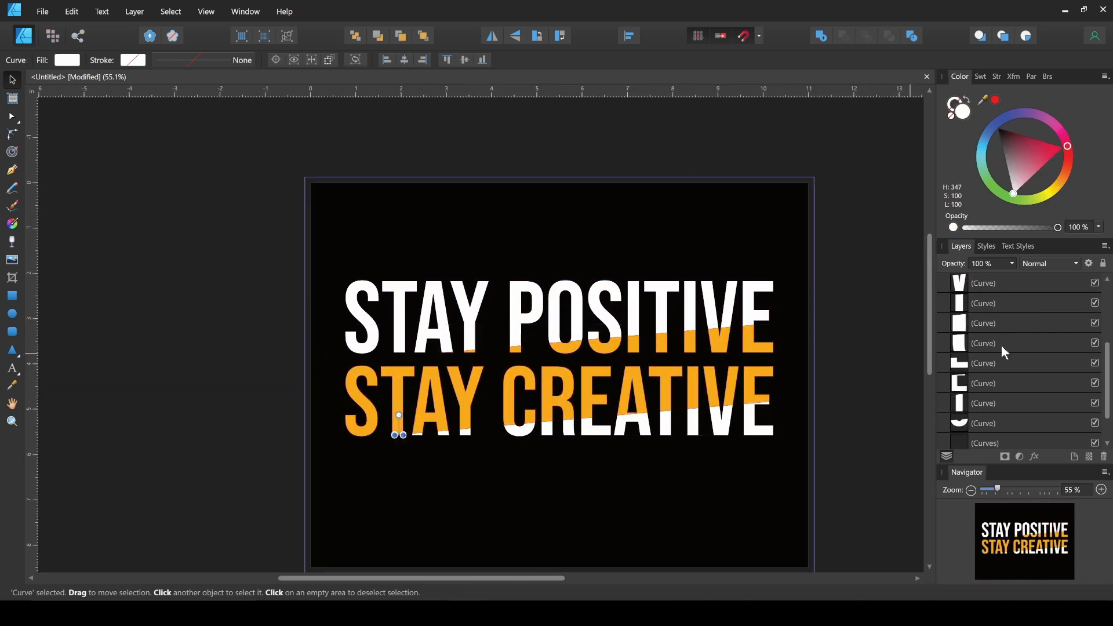
shift+click(1002, 387)
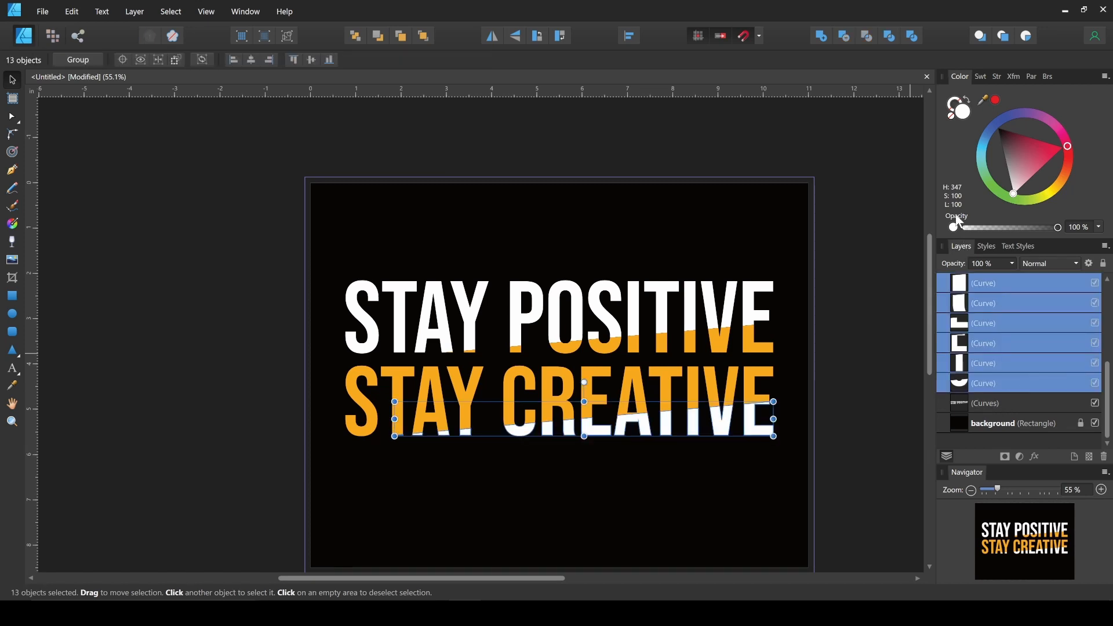
click(820, 37)
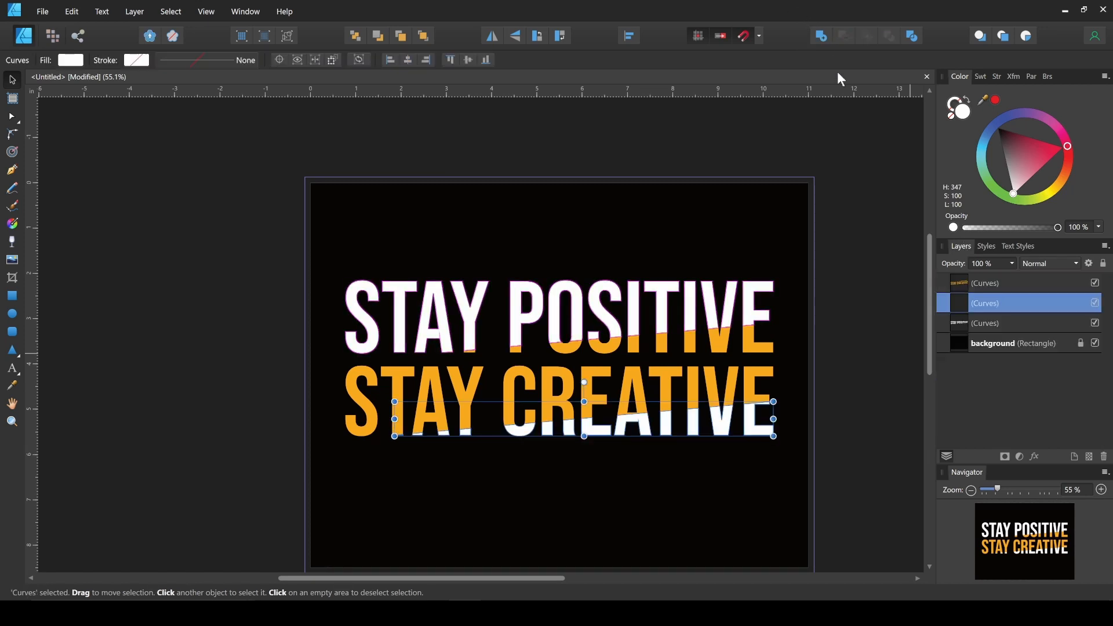
drag(693, 432, 709, 494)
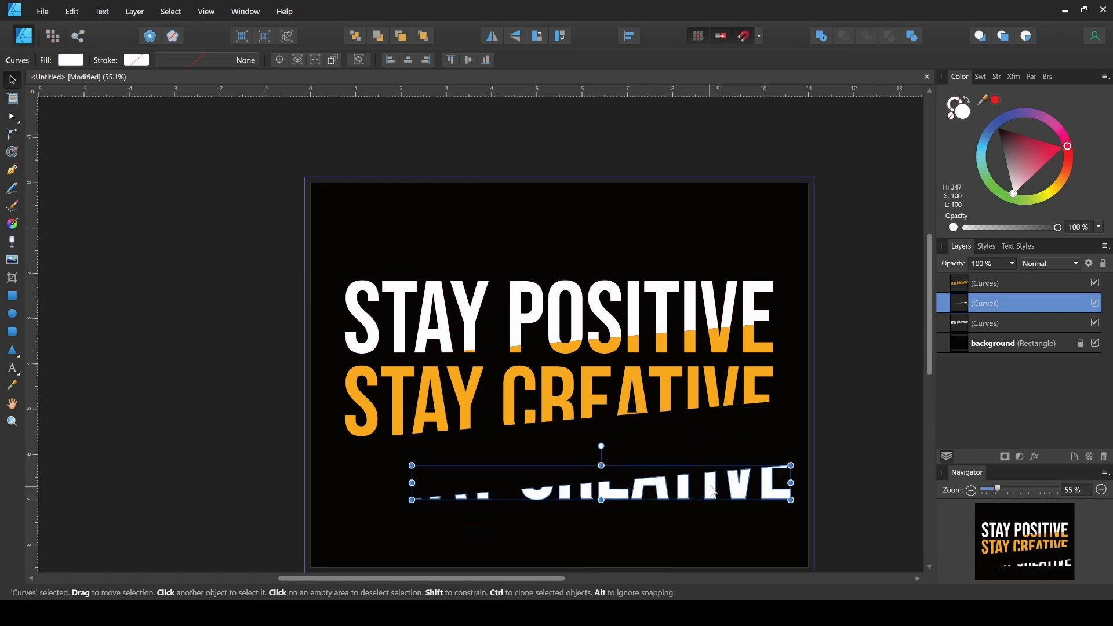
key(ctrl+z)
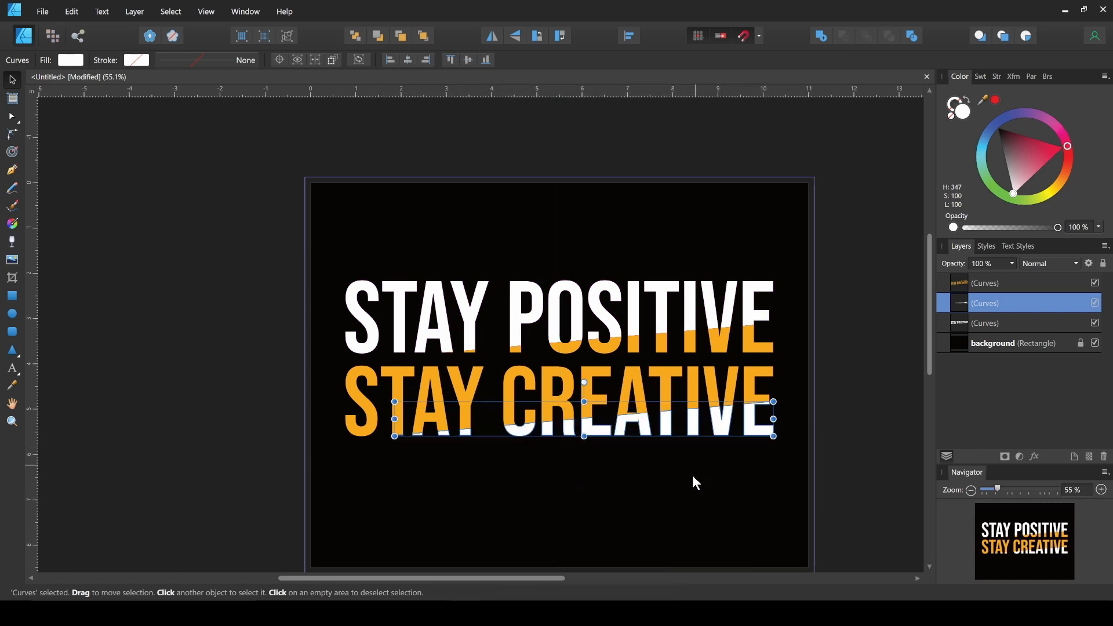
click(693, 476)
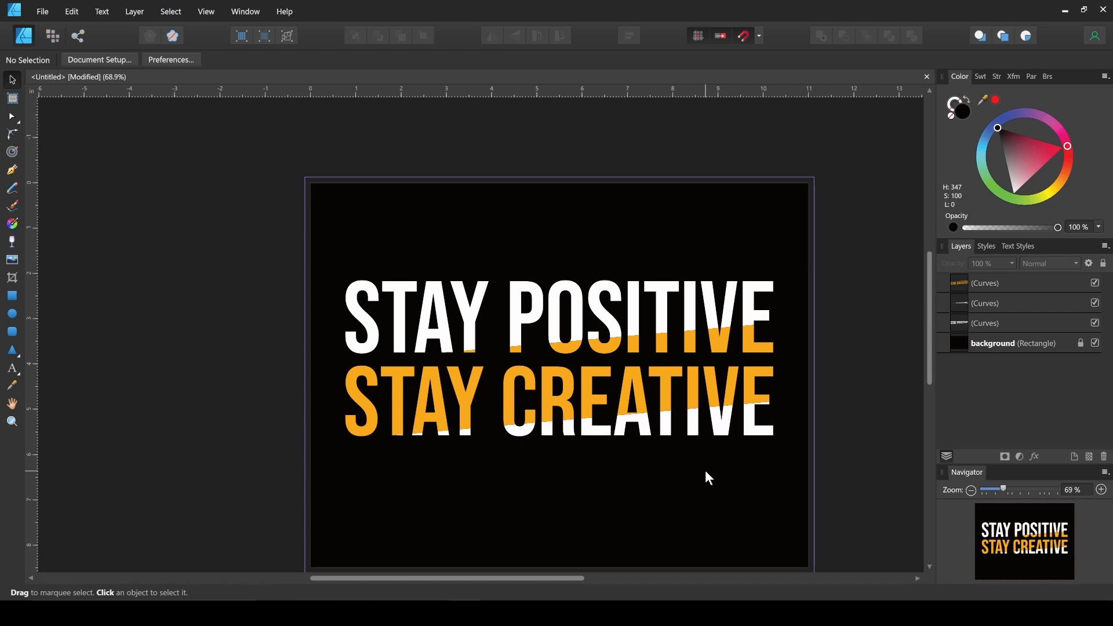
scroll(706, 472, up, 1)
scroll(708, 470, down, 1)
mouse_move(708, 471)
mouse_down()
mouse_move(757, 447)
mouse_move(720, 454)
mouse_up()
scroll(756, 447, down, 1)
scroll(713, 455, up, 1)
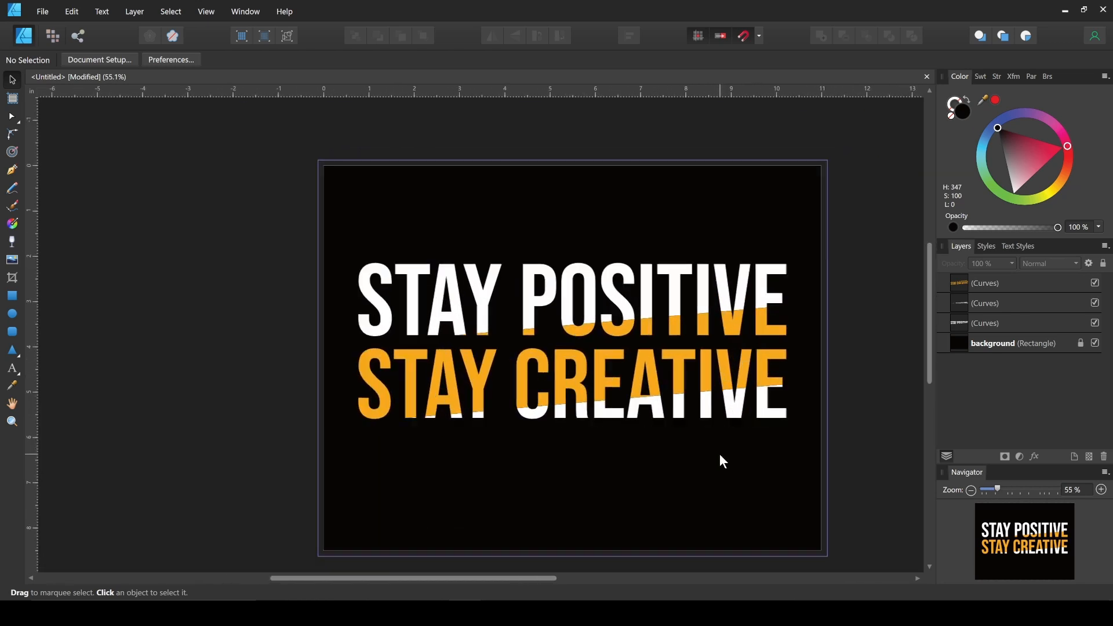
scroll(721, 461, up, 1)
scroll(716, 471, left, 1)
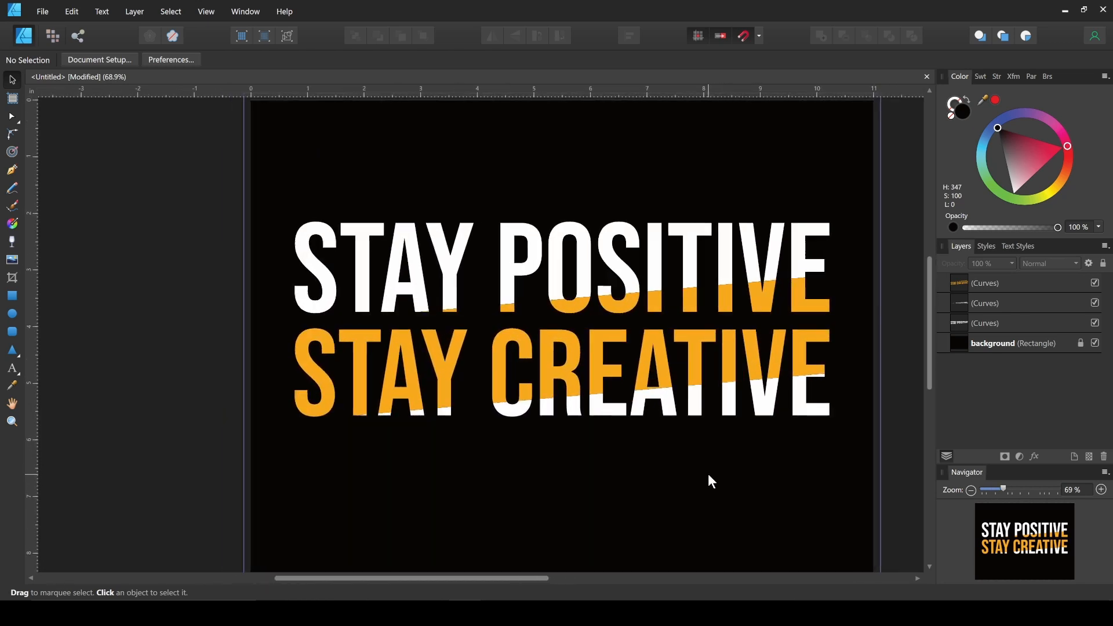
scroll(705, 475, left, 1)
scroll(704, 476, down, 1)
scroll(704, 478, up, 1)
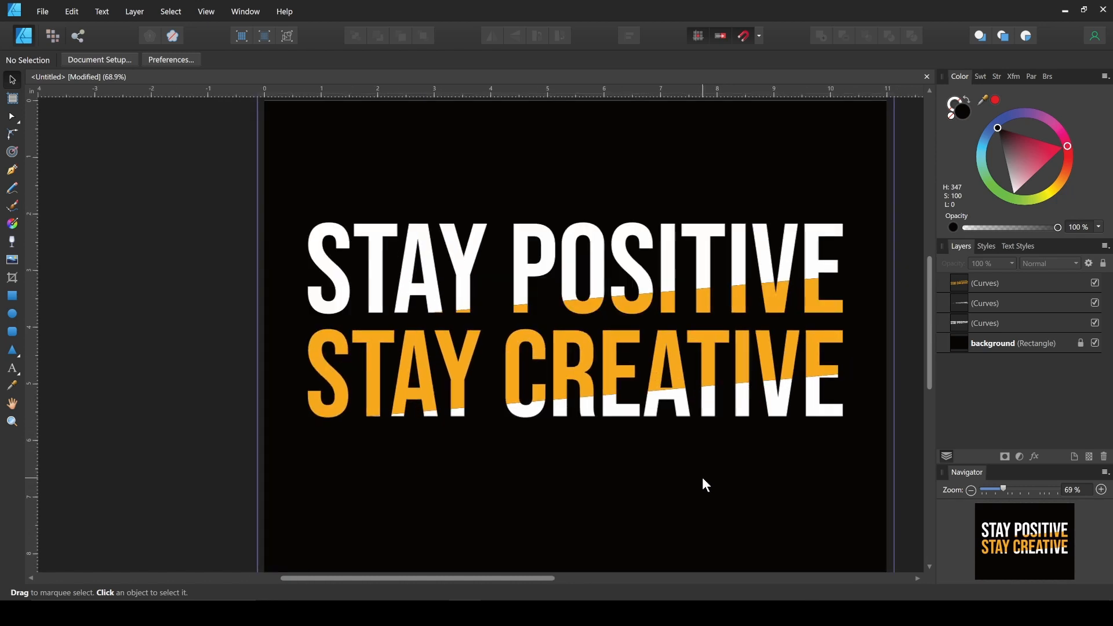
scroll(702, 478, right, 1)
scroll(679, 472, right, 2)
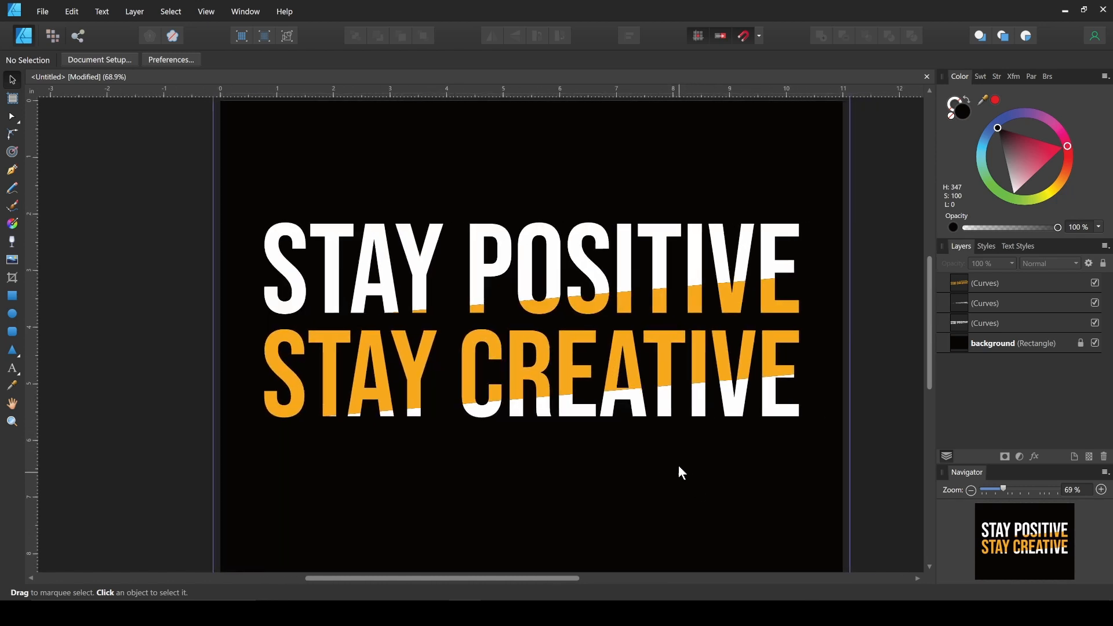
Nudge the white upper shape of STAY POSITIVE up ten increments to open a slanted gap above its orange pieces
click(742, 307)
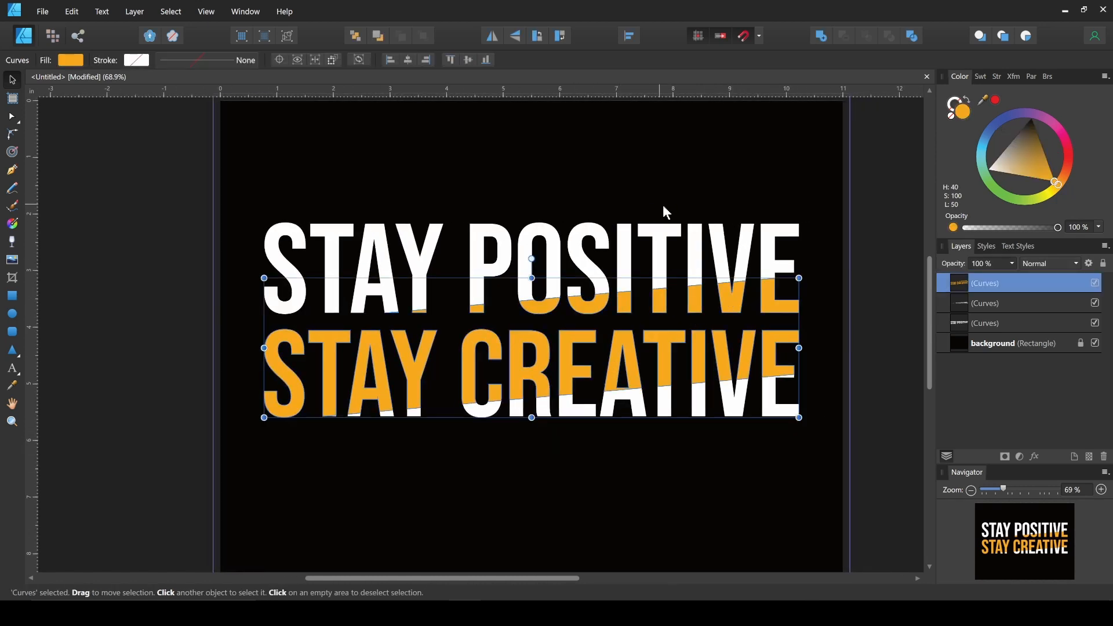
click(619, 239)
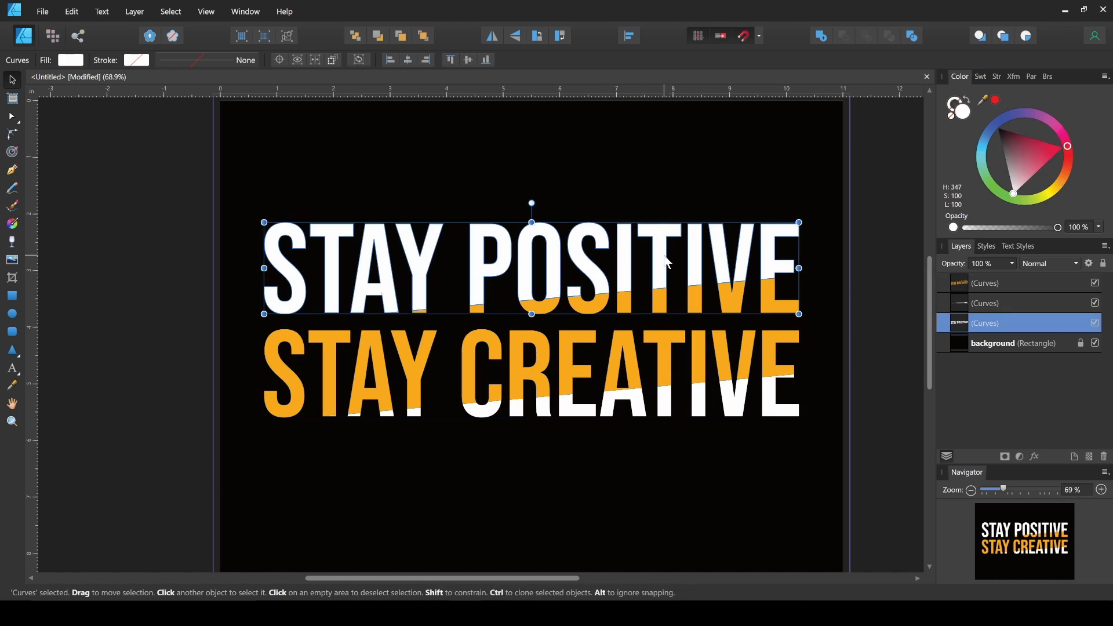
key(Up)
key(Up)
key(Up)
key(Up)
key(Up)
key(Up)
key(Up)
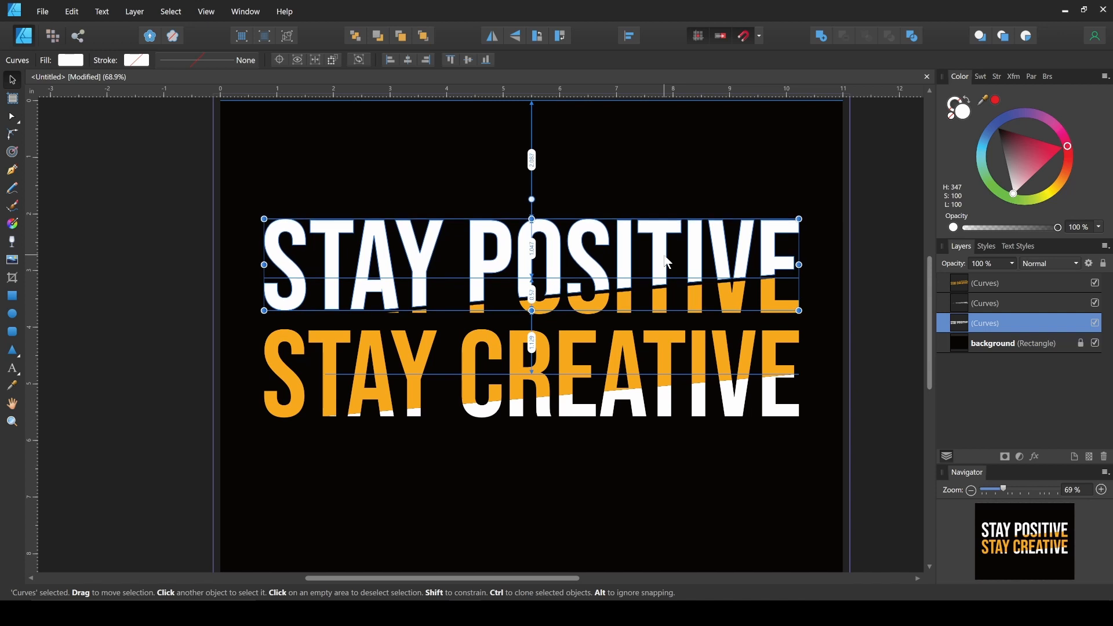
key(Up)
key(Up)
key(Up)
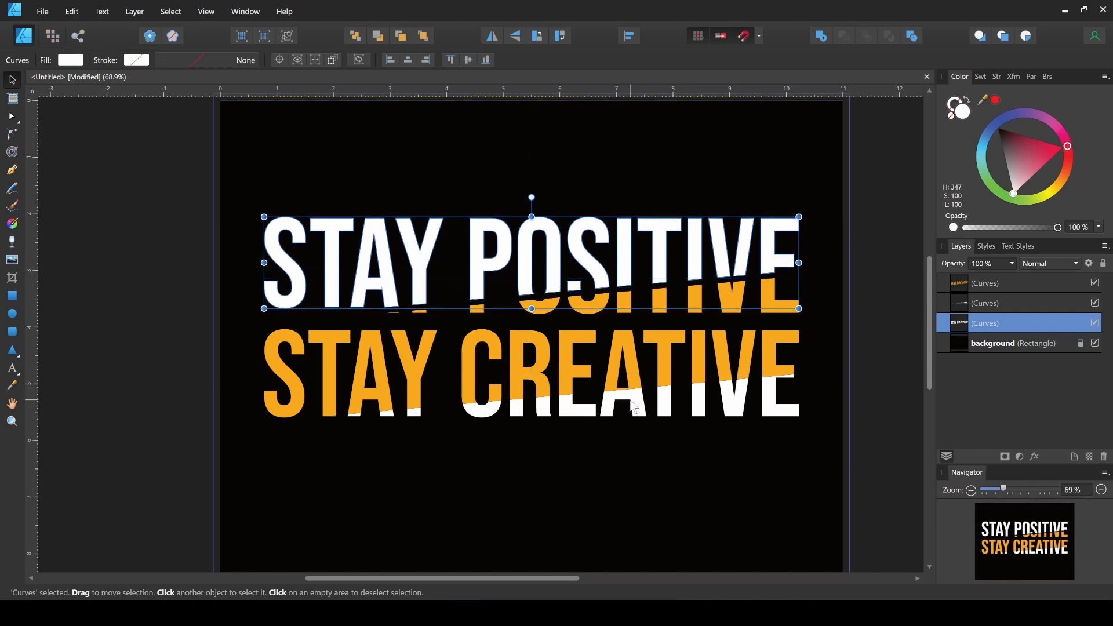
Nudge the white lower shape of STAY CREATIVE down ten increments to open a matching slanted gap below the orange letters
click(634, 408)
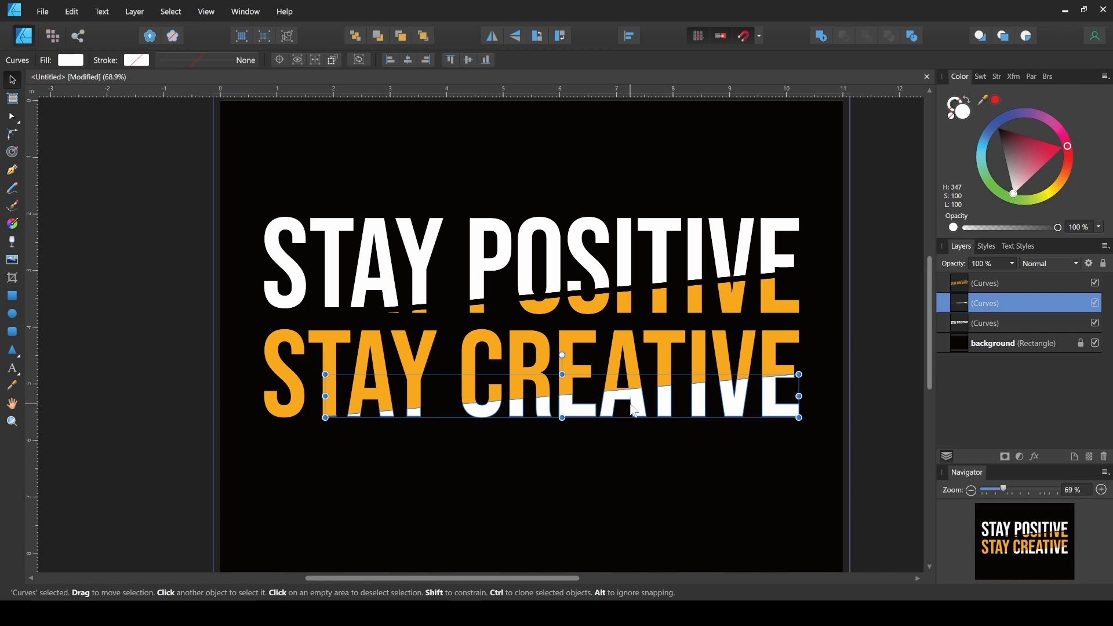
key(Down)
key(Down)
key(Down)
key(Down)
key(Down)
key(Down)
key(Down)
key(Down)
key(Down)
key(Down)
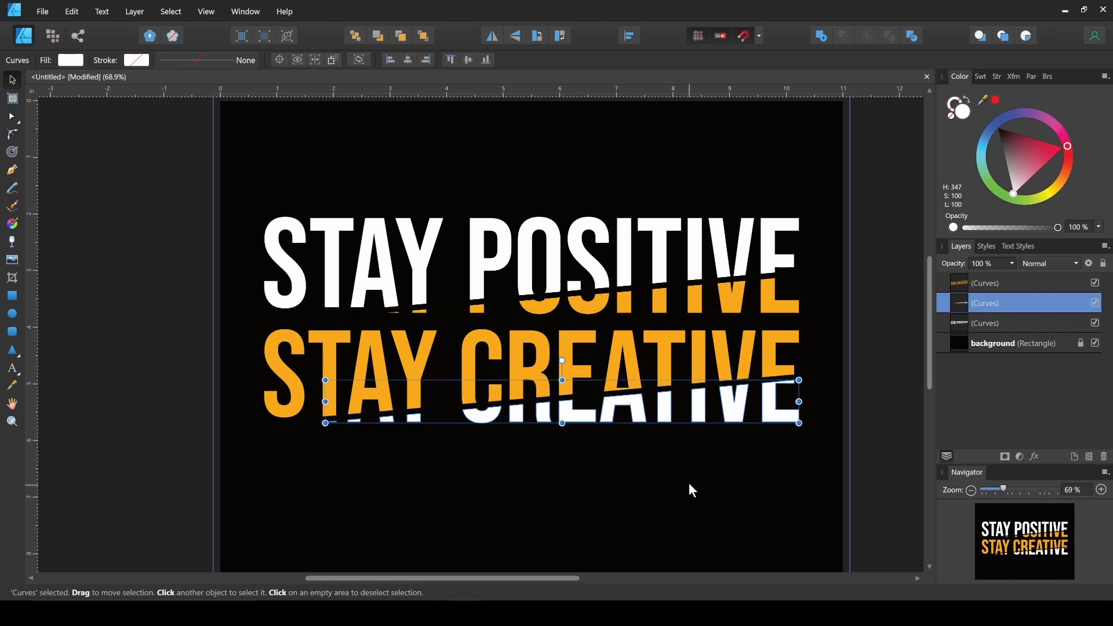
click(690, 480)
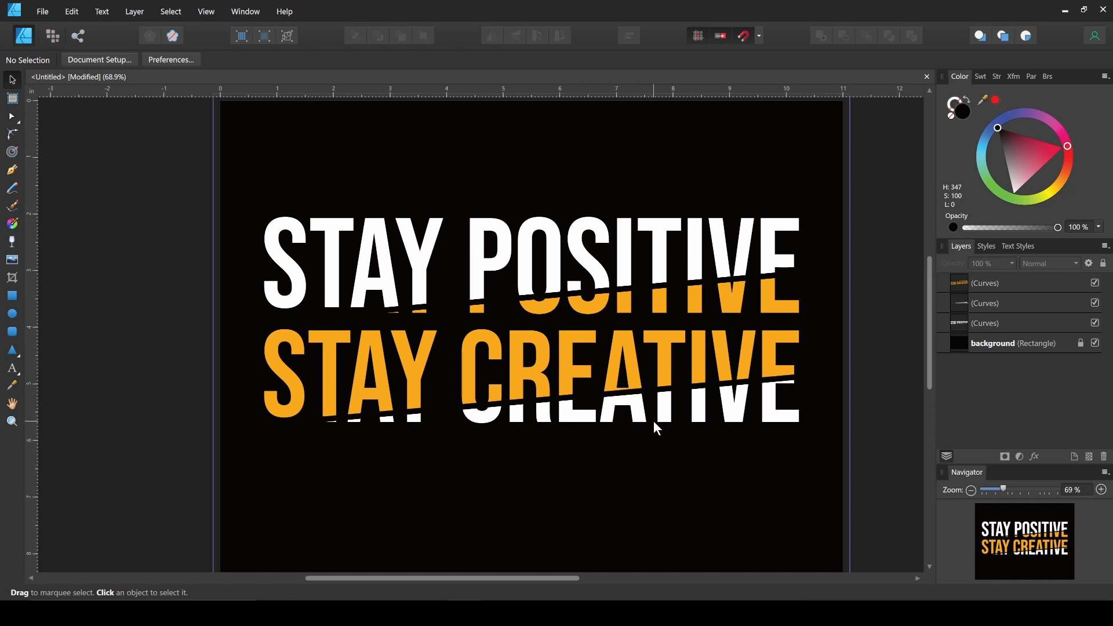
Nudge the merged orange shape left so it sits about 0.05 in off the white lettering's edge
click(625, 376)
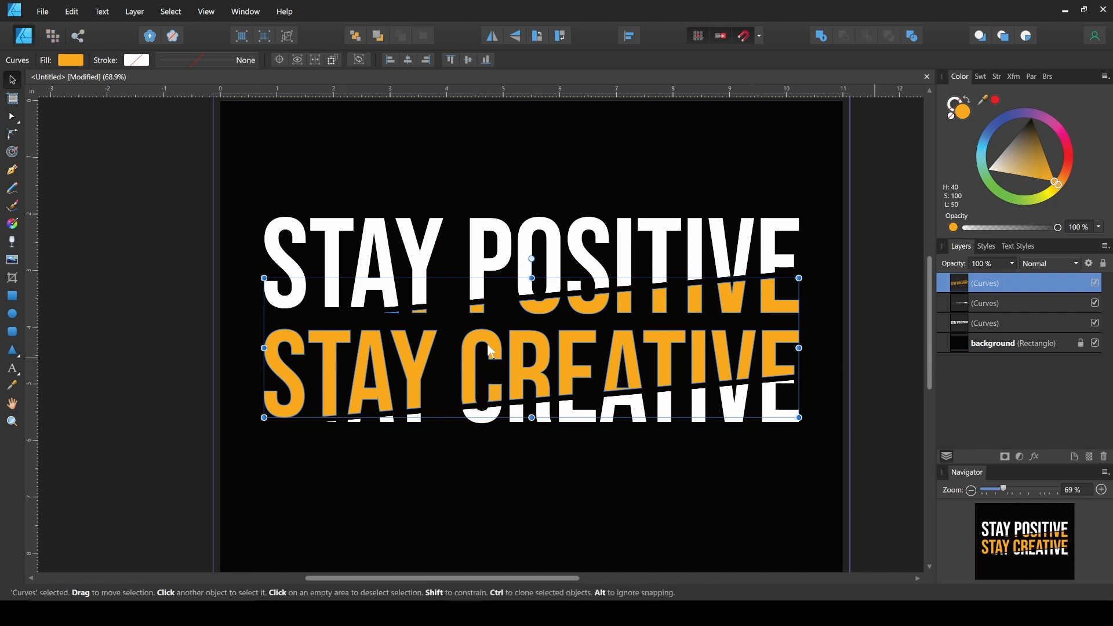
key(Left)
key(Left)
key(Left)
key(Left)
key(Left)
key(Left)
key(Left)
key(Left)
key(Left)
key(Left)
key(Left)
key(Left)
key(Left)
key(Left)
key(Left)
key(Left)
key(Left)
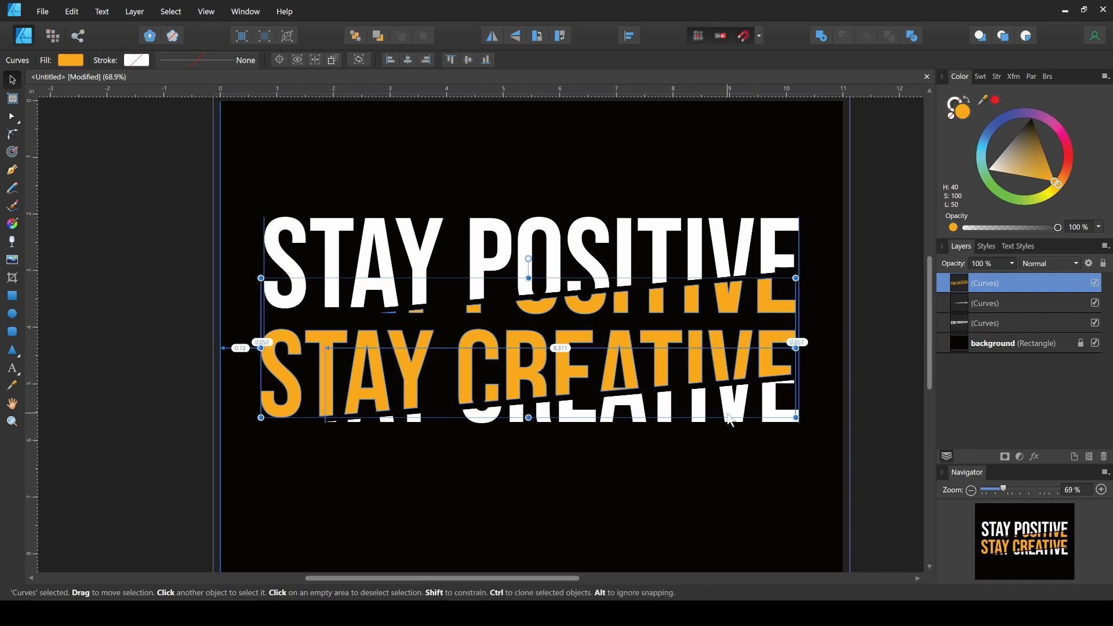
click(701, 464)
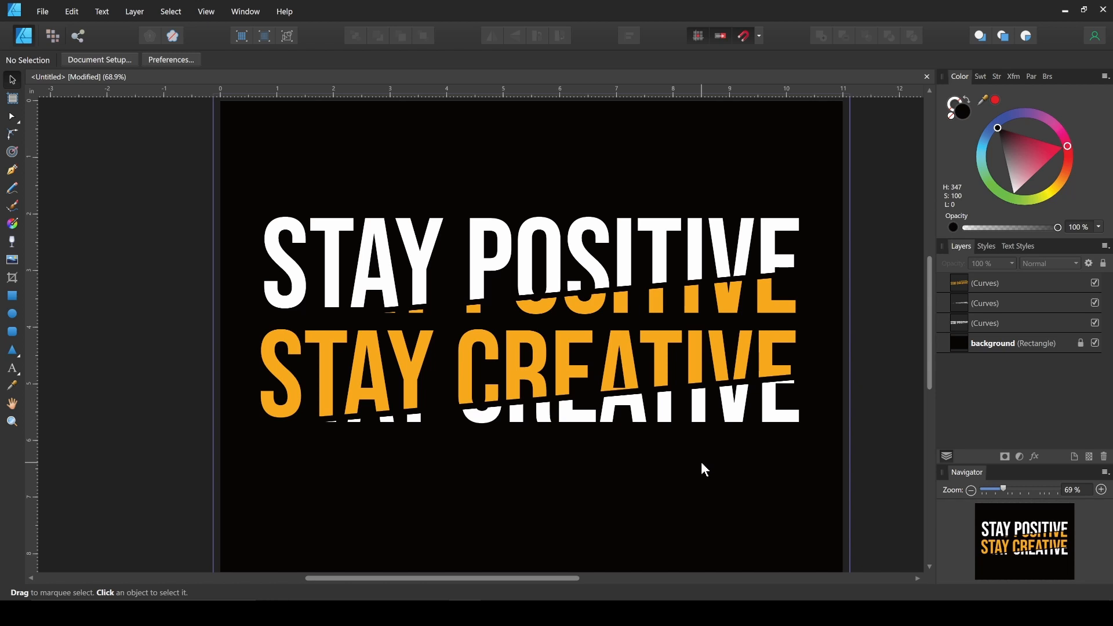
Shift the orange shape further left, to an offset of about 0.09 in from the white lettering's edge
click(620, 365)
key(Left)
key(Left)
key(Left)
key(Left)
key(Left)
key(Left)
key(Left)
key(Left)
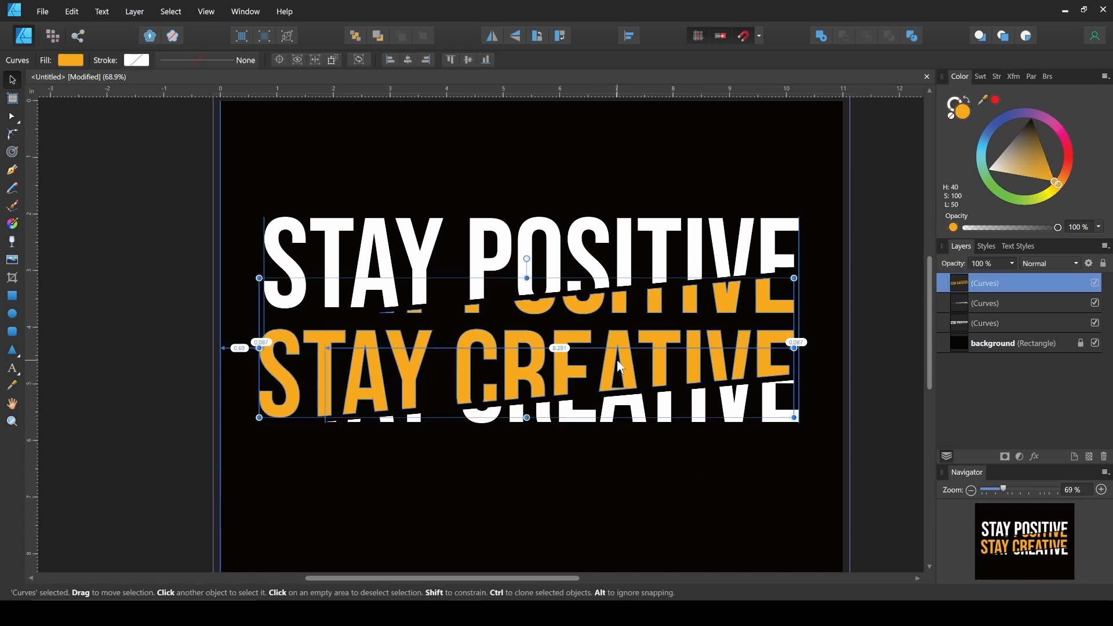
key(Left)
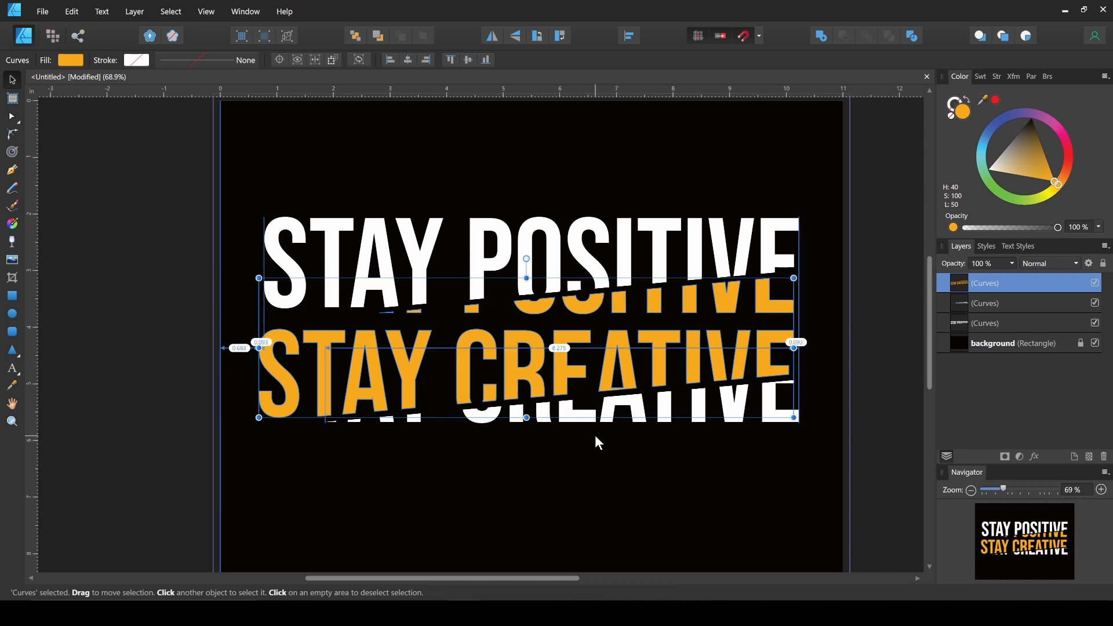
click(610, 474)
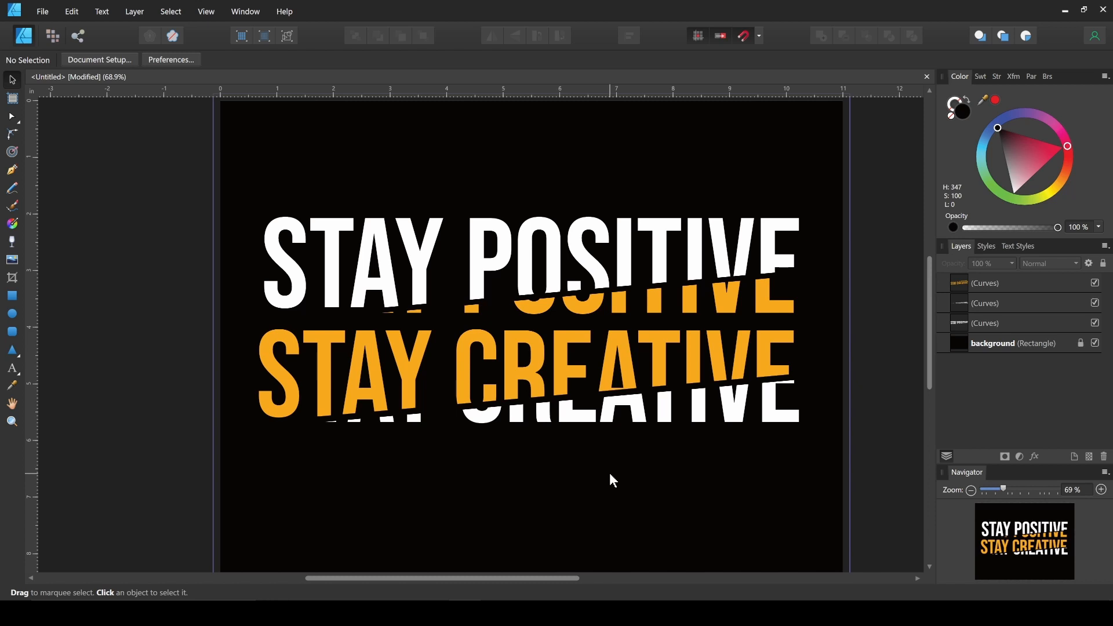
Draw a triangle in the lower part of the artboard and stretch it into a tall, very narrow spike
scroll(610, 472, down, 2)
scroll(618, 467, up, 1)
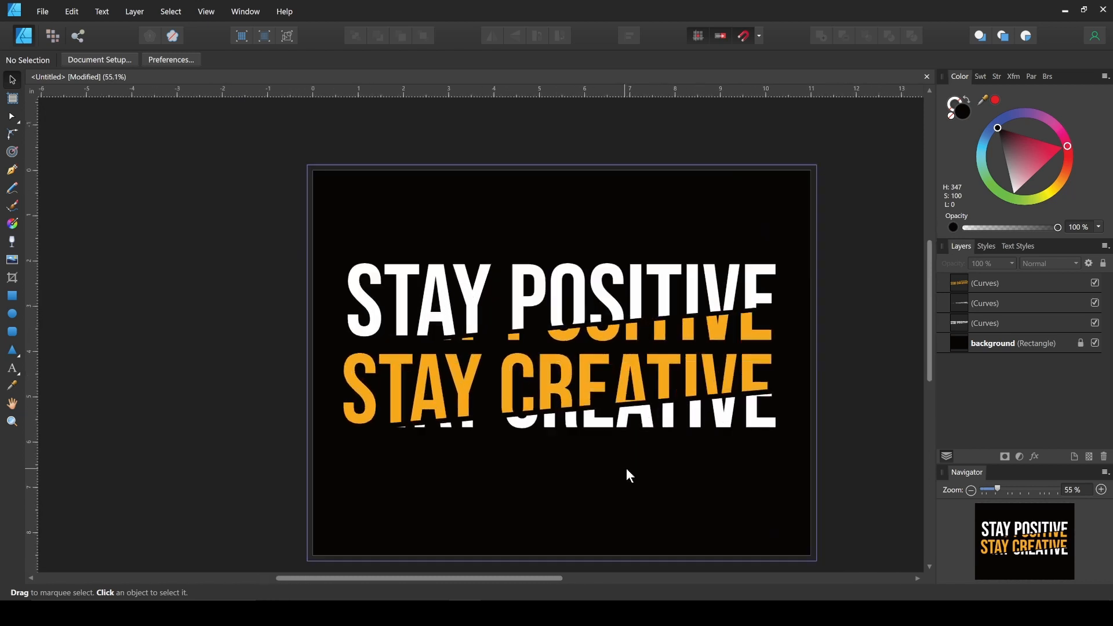
drag(626, 469, 632, 461)
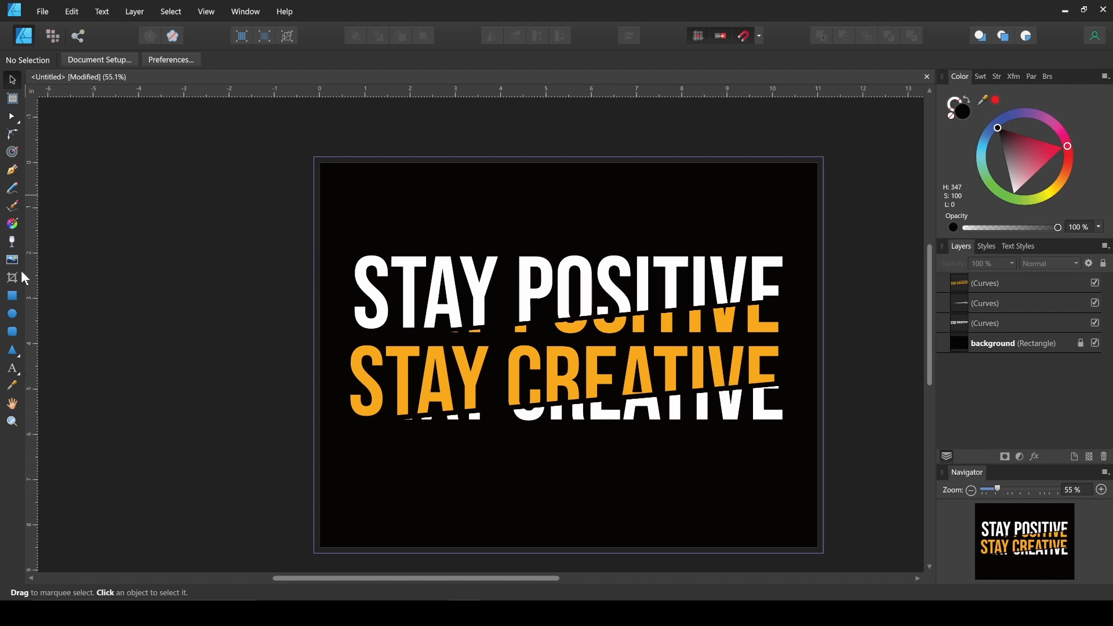
click(11, 352)
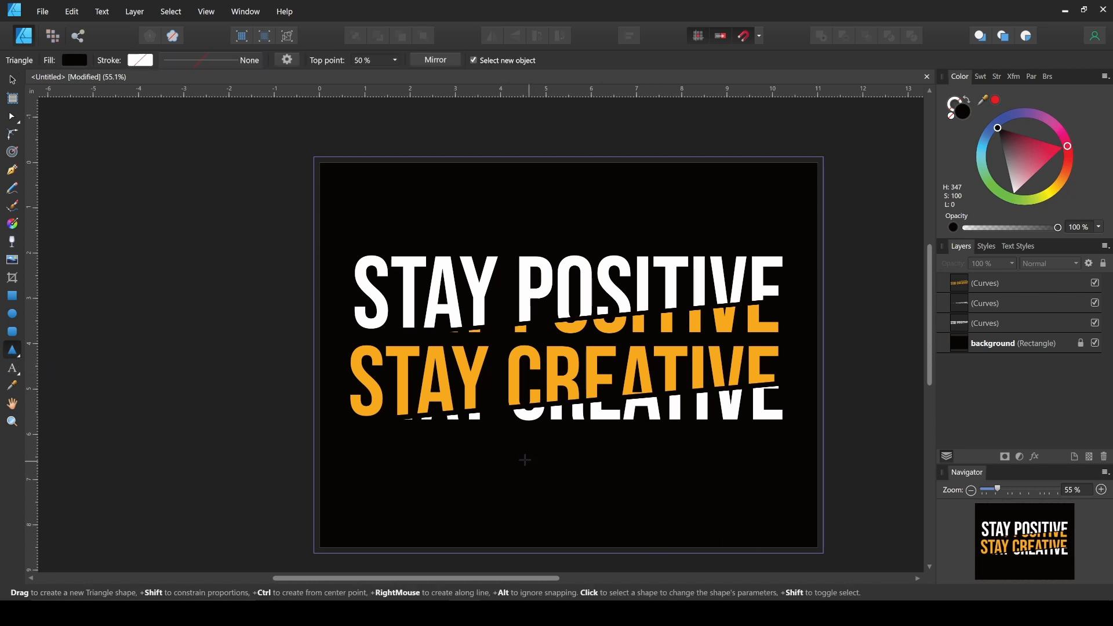
drag(514, 457, 569, 511)
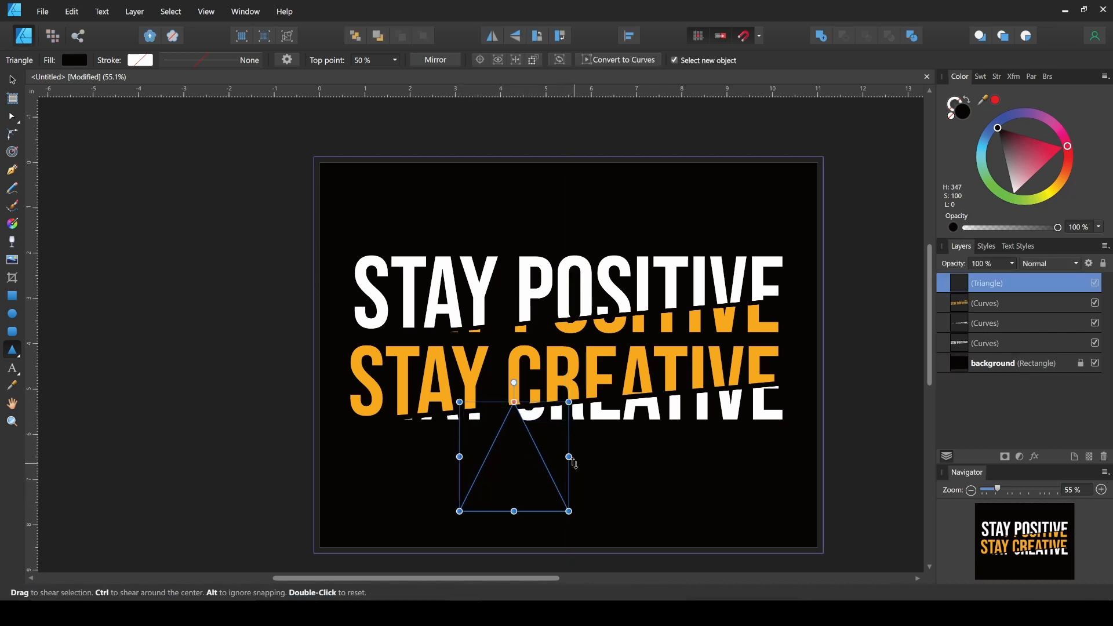
drag(572, 457, 525, 466)
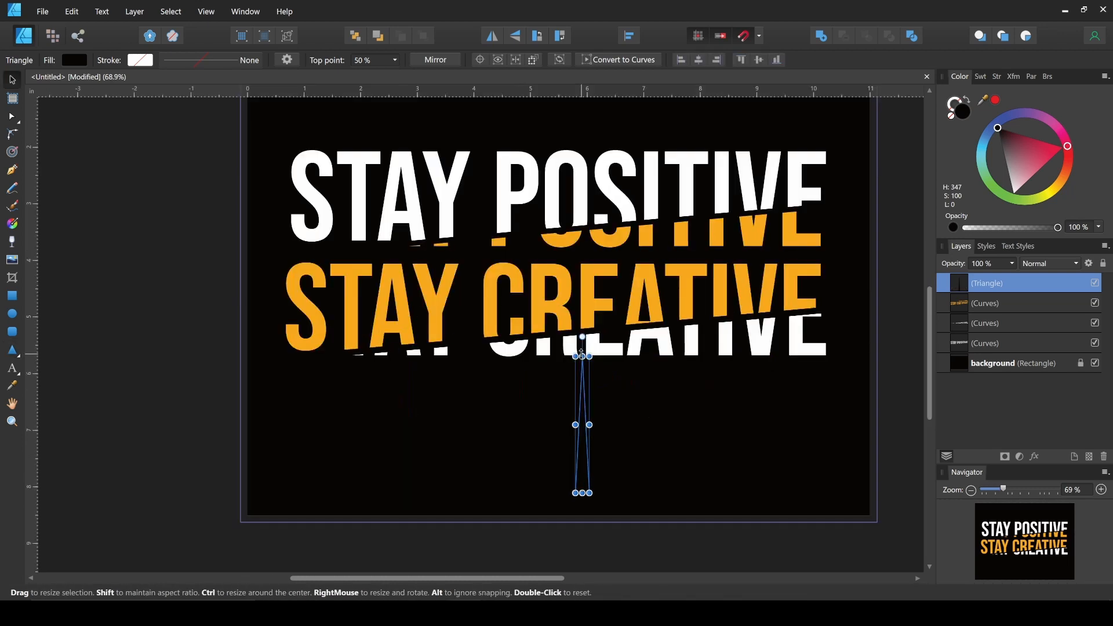
drag(582, 356, 581, 223)
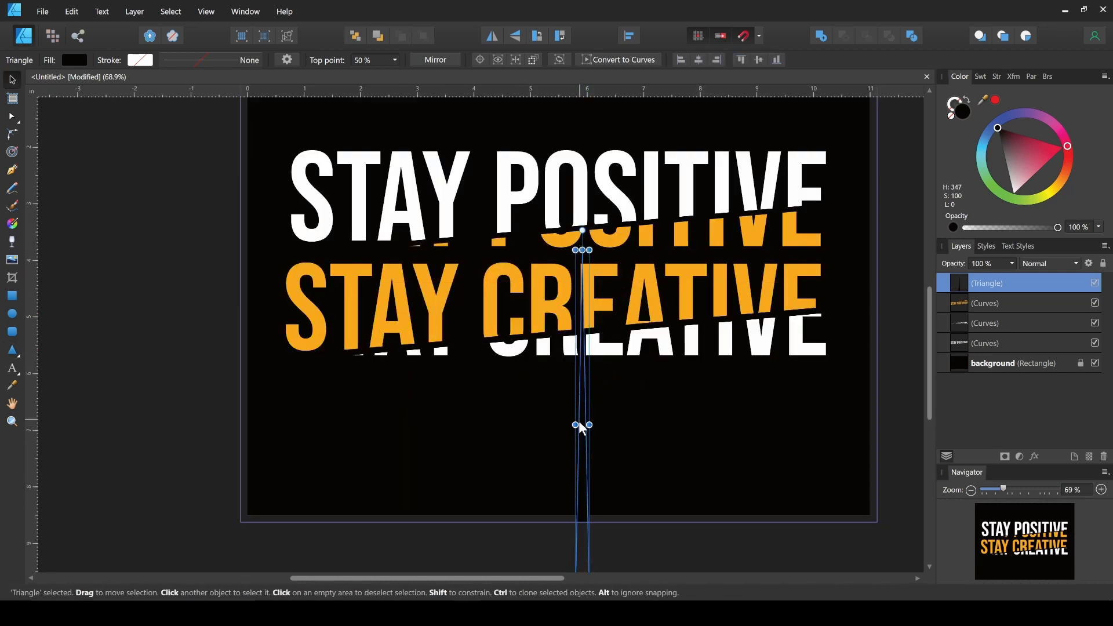
drag(579, 412, 529, 355)
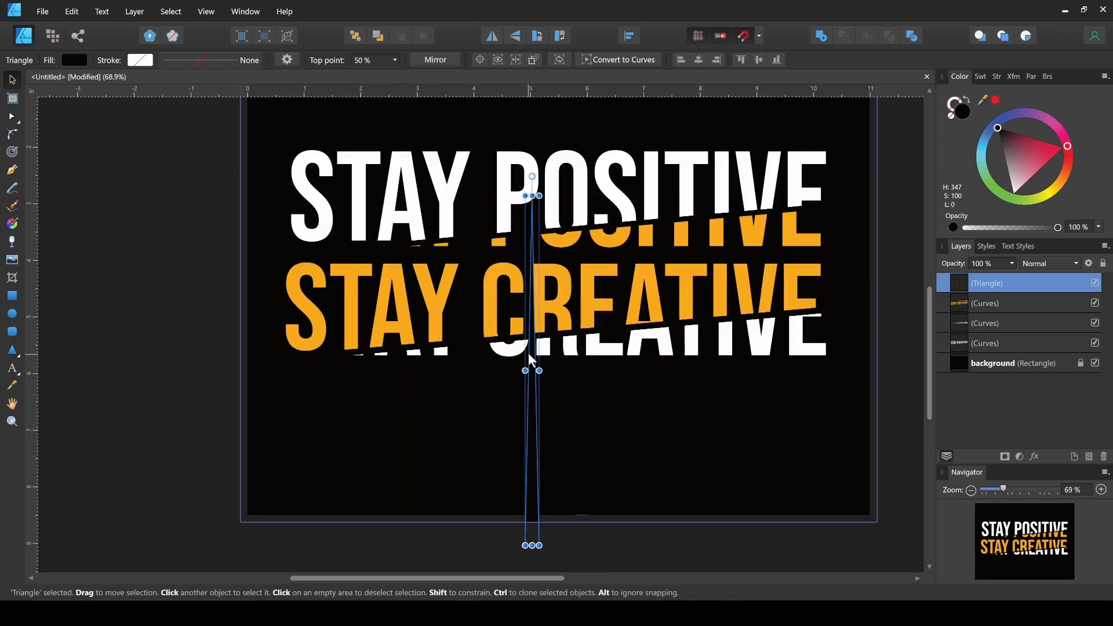
Lay the spike horizontally below STAY CREATIVE with its point facing right, and fill it with red
click(533, 39)
drag(1037, 155, 1070, 151)
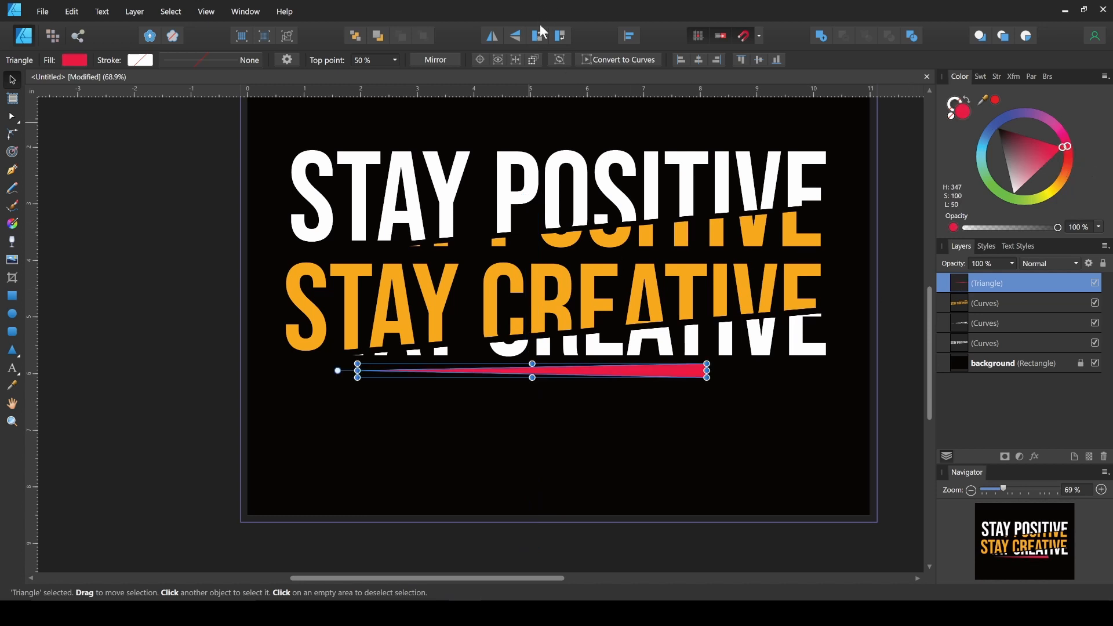
click(492, 37)
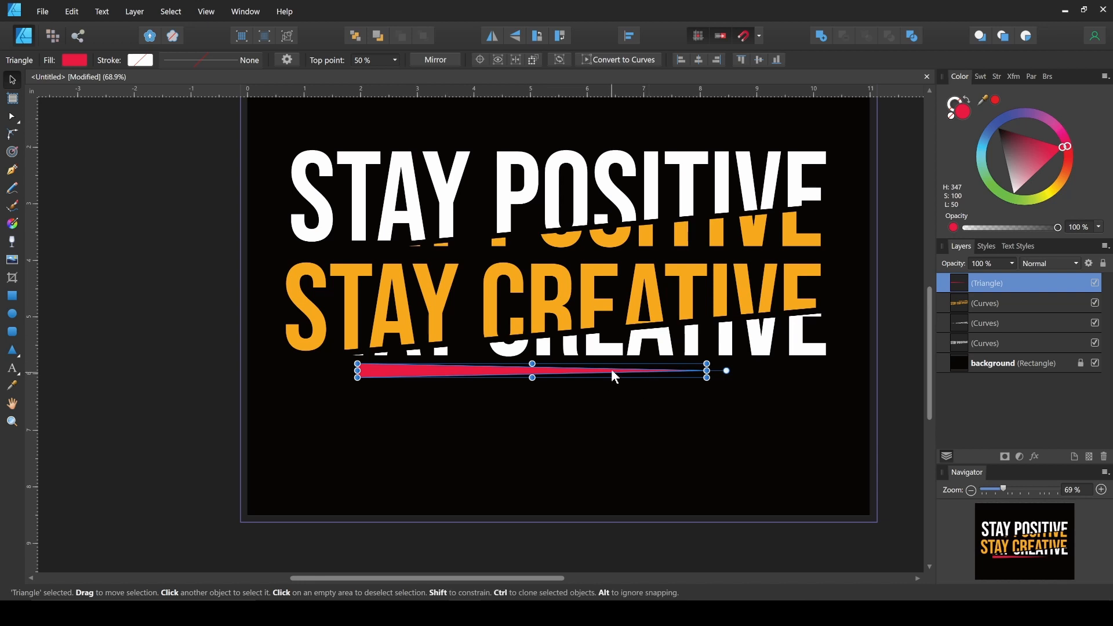
Place the red spike across the orange STAY CREATIVE letters and tilt it upward to run parallel to the slice
drag(614, 374, 599, 310)
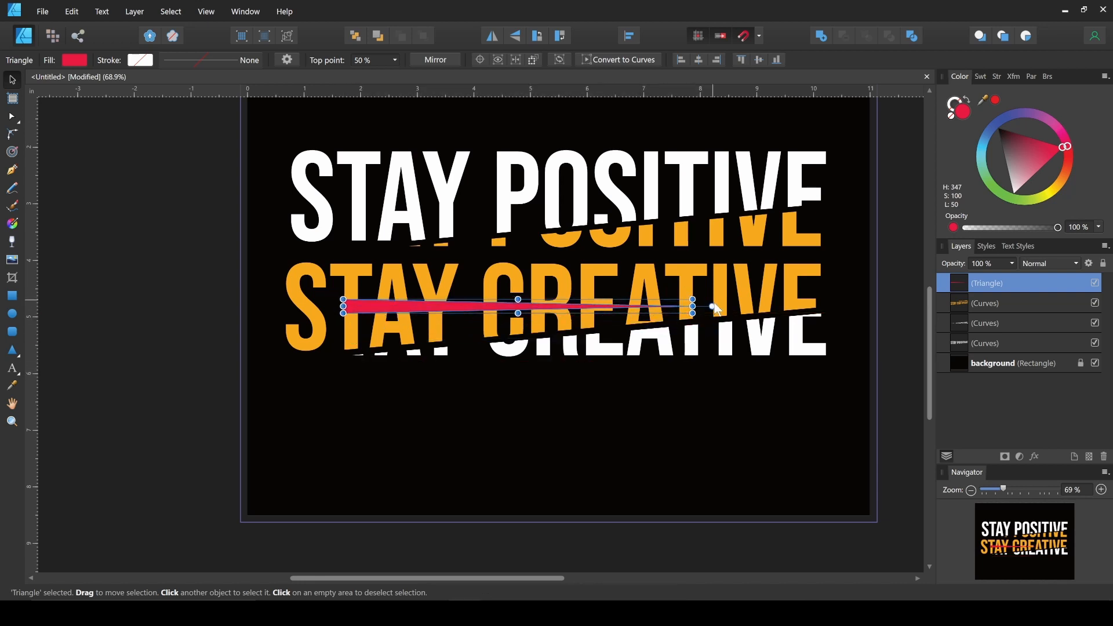
mouse_move(713, 307)
mouse_down()
mouse_move(711, 276)
mouse_move(712, 288)
mouse_up()
drag(460, 316, 484, 328)
drag(483, 326, 486, 323)
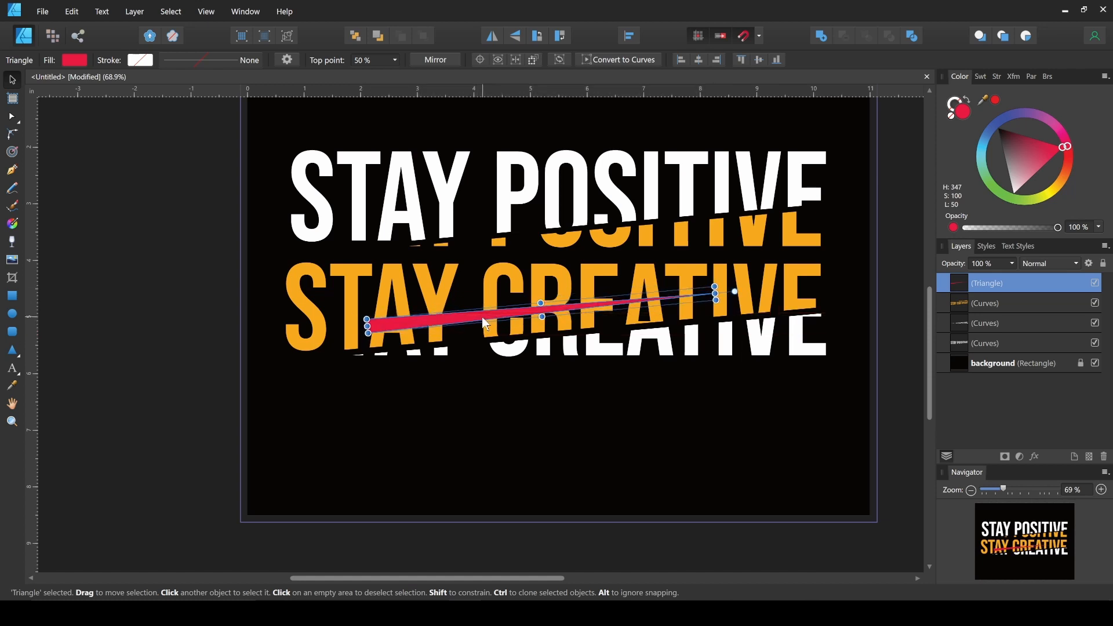
Make the tilted spike thinner and shorten it so it reaches from the TA of STAY to the first E of CREATIVE
drag(541, 302, 541, 306)
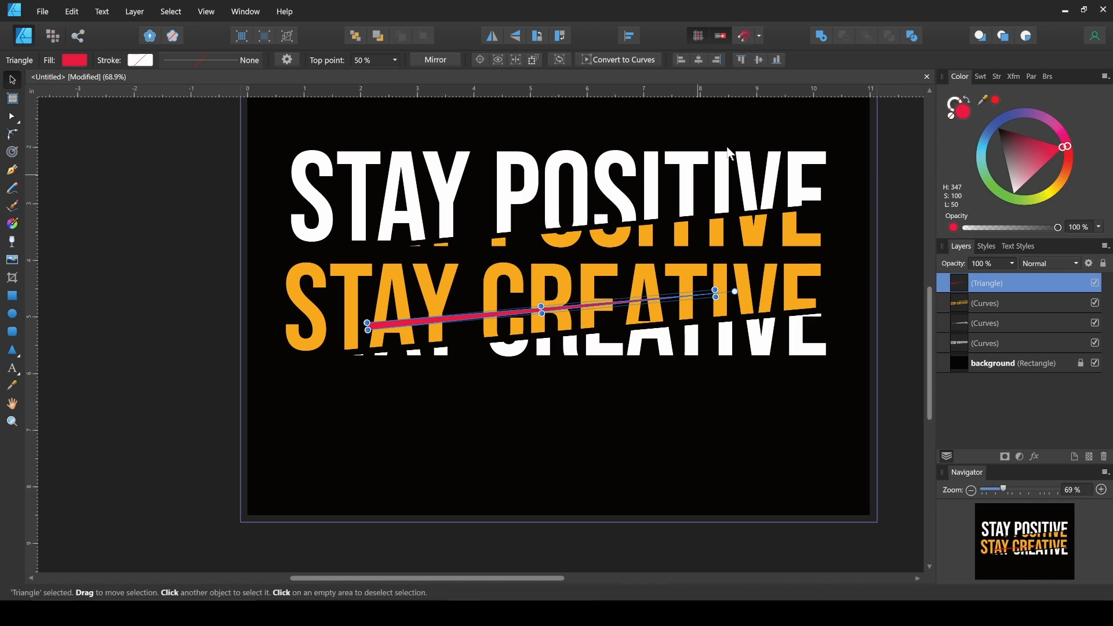
scroll(541, 347, up, 3)
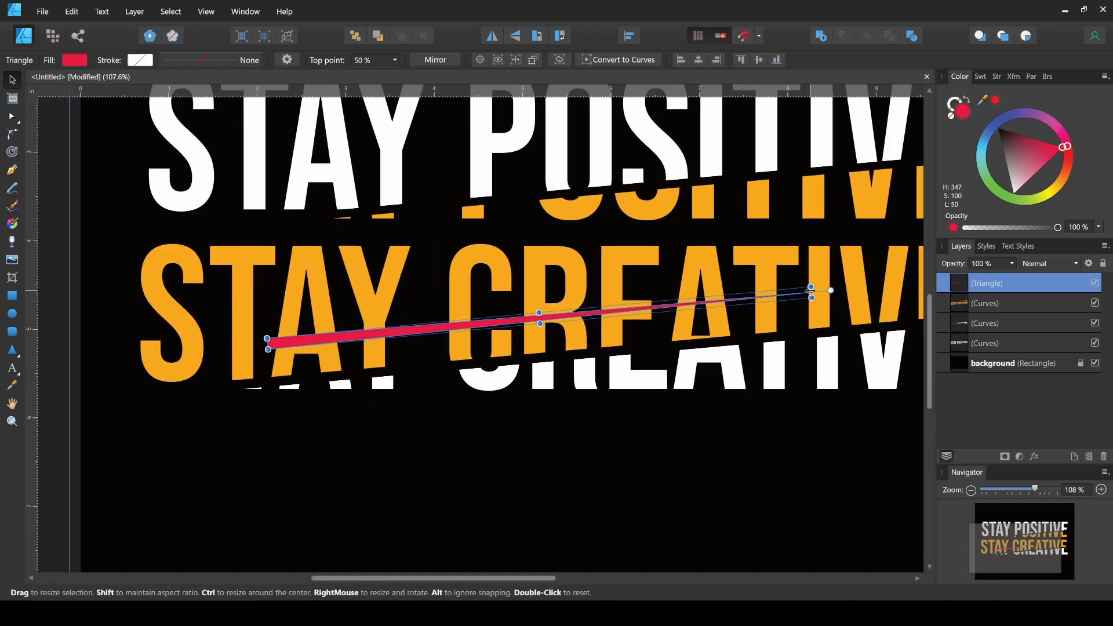
drag(811, 290, 636, 310)
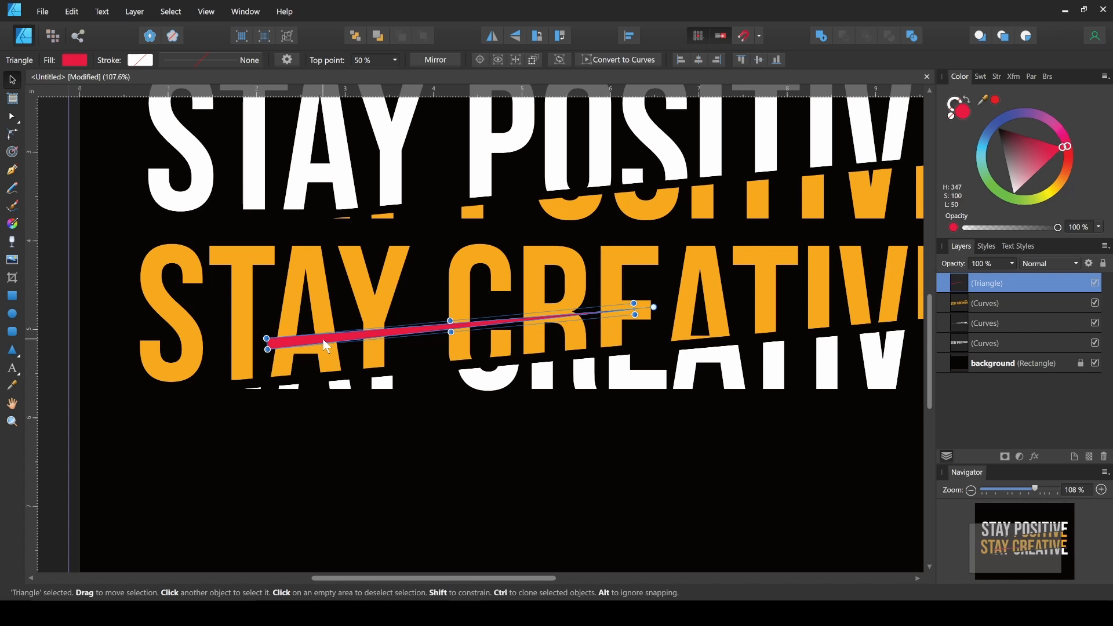
drag(325, 345, 323, 343)
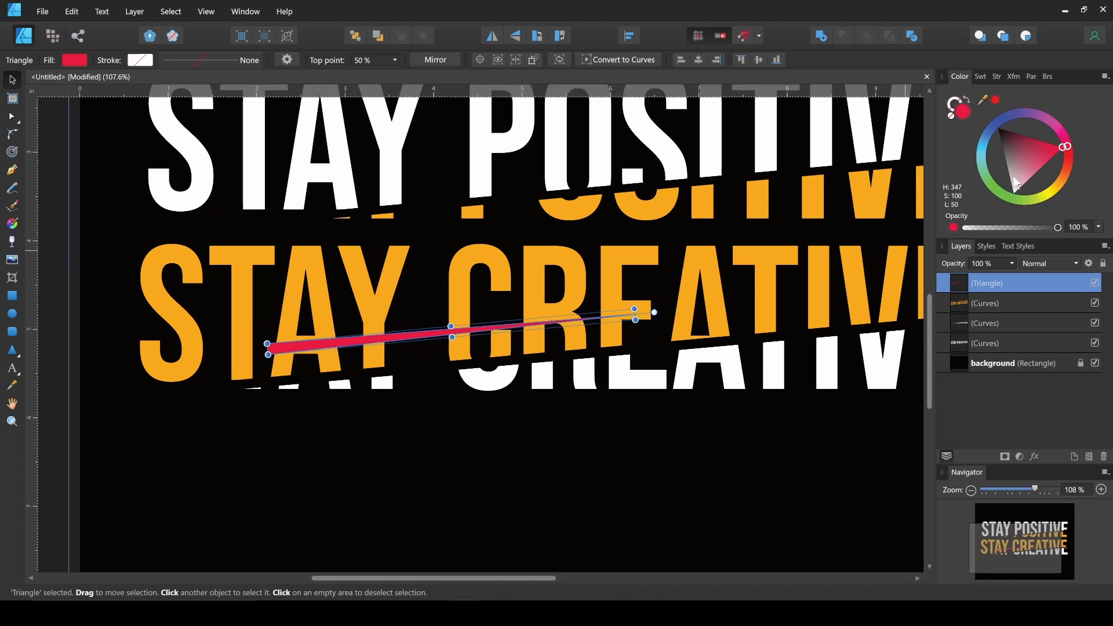
Fill the spike with black and fine-tune its position as a thin cut through the orange STAY CREATIVE letters
drag(1016, 174, 998, 127)
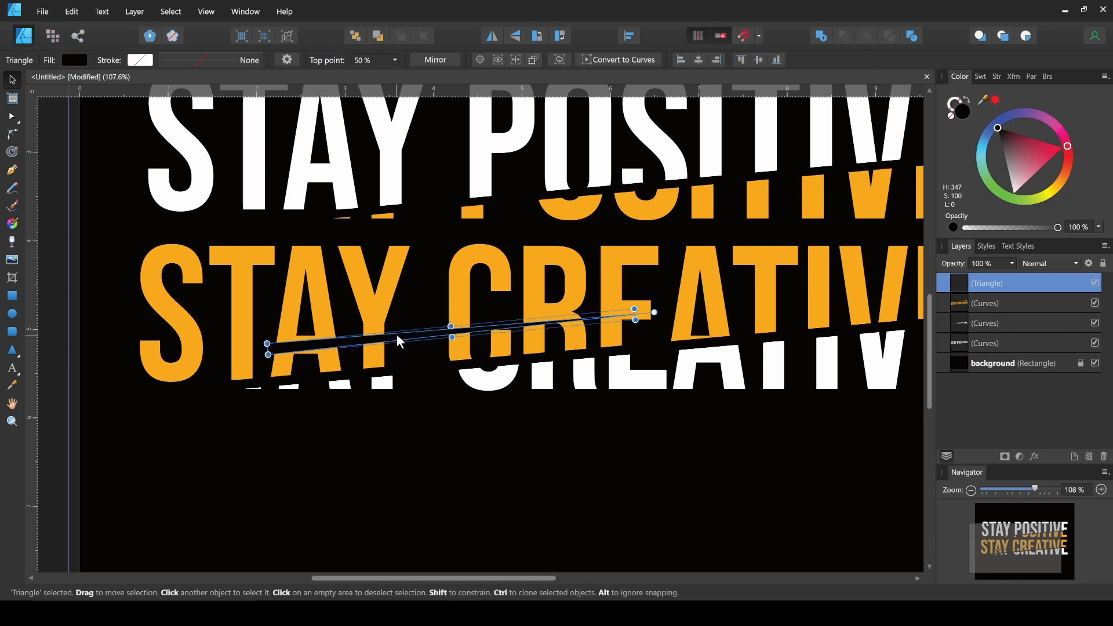
drag(400, 342, 400, 340)
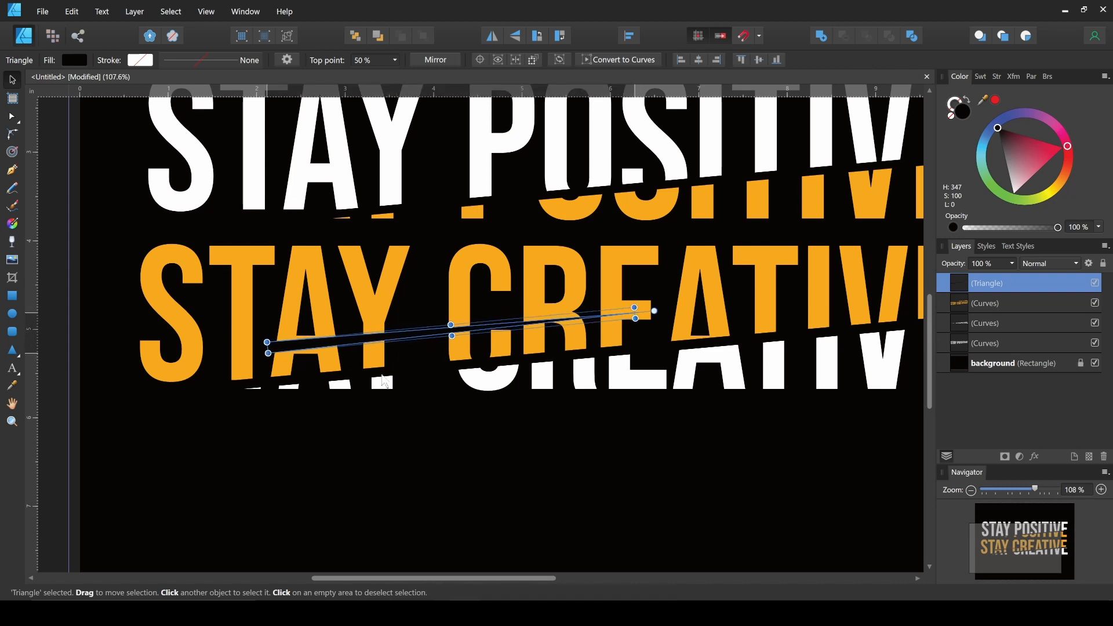
scroll(376, 417, down, 3)
scroll(377, 417, down, 1)
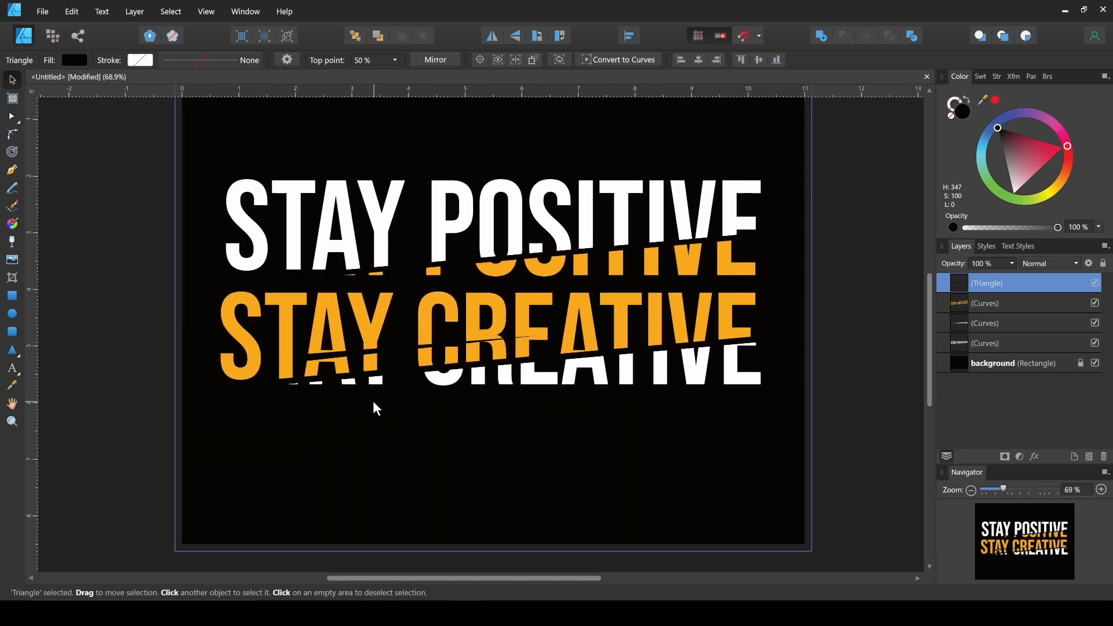
scroll(423, 464, down, 1)
scroll(434, 464, up, 2)
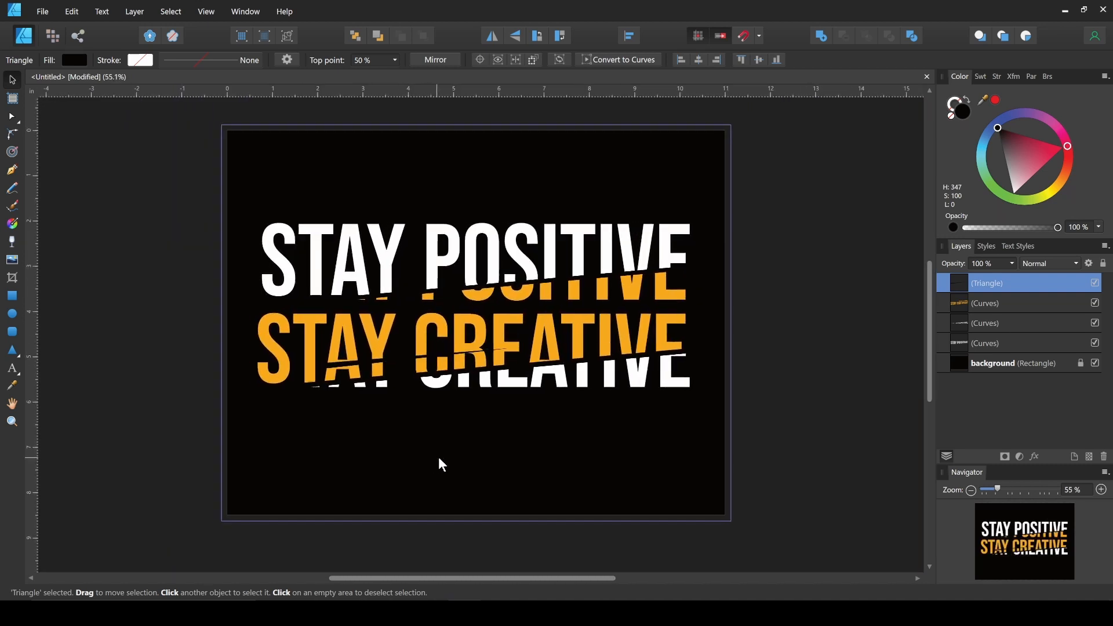
drag(377, 339, 378, 344)
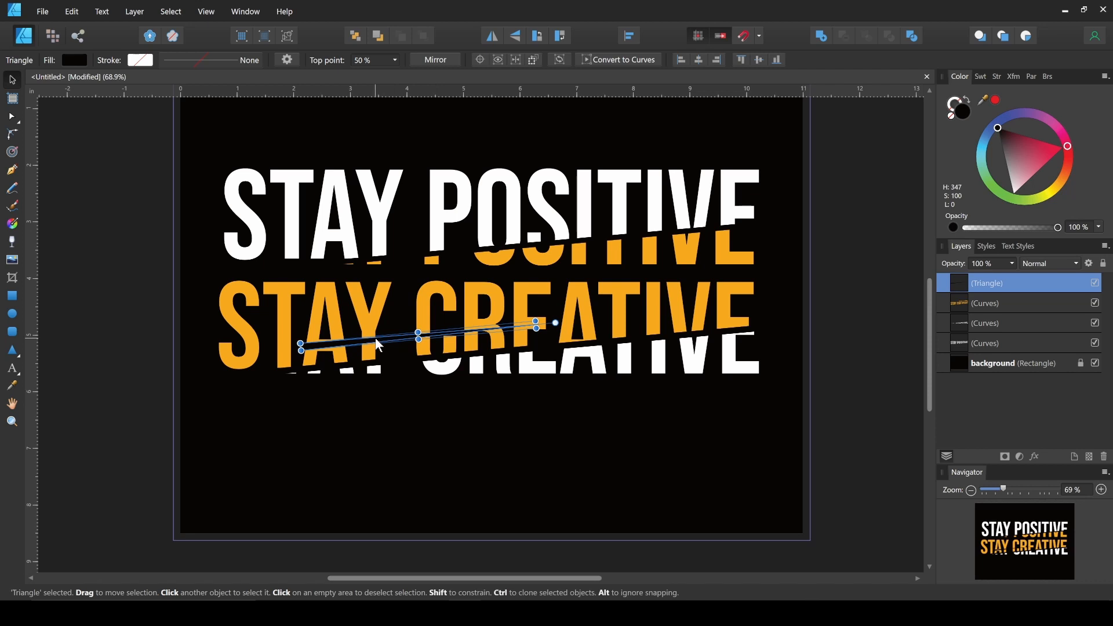
Duplicate the black spike over the ATIVE half of the orange CREATIVE and flip the copy horizontally and vertically
drag(378, 345, 560, 320)
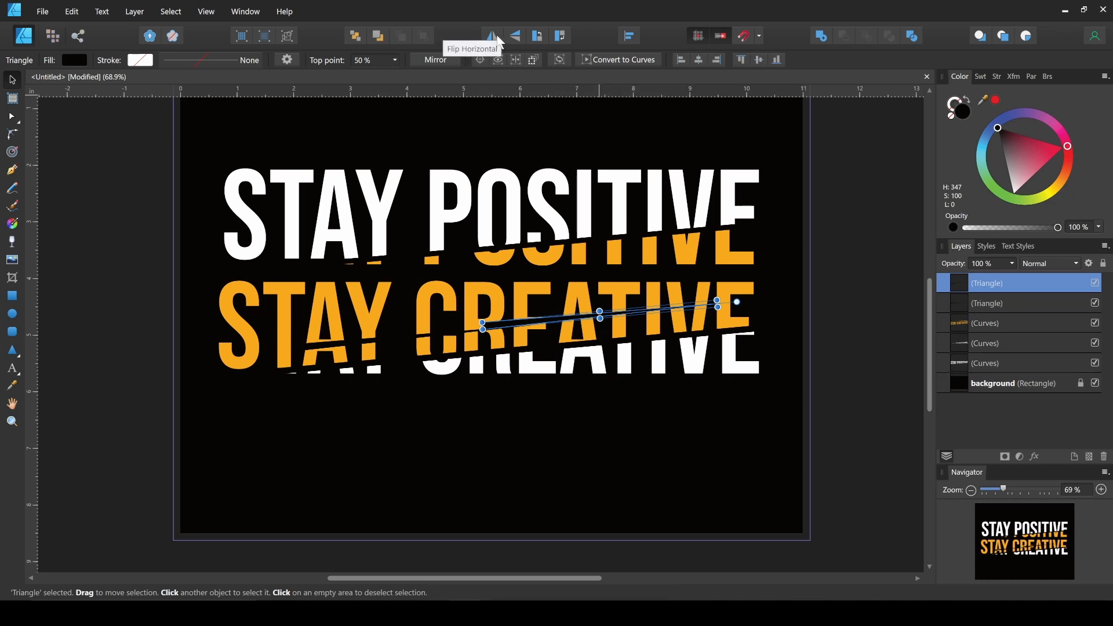
click(500, 41)
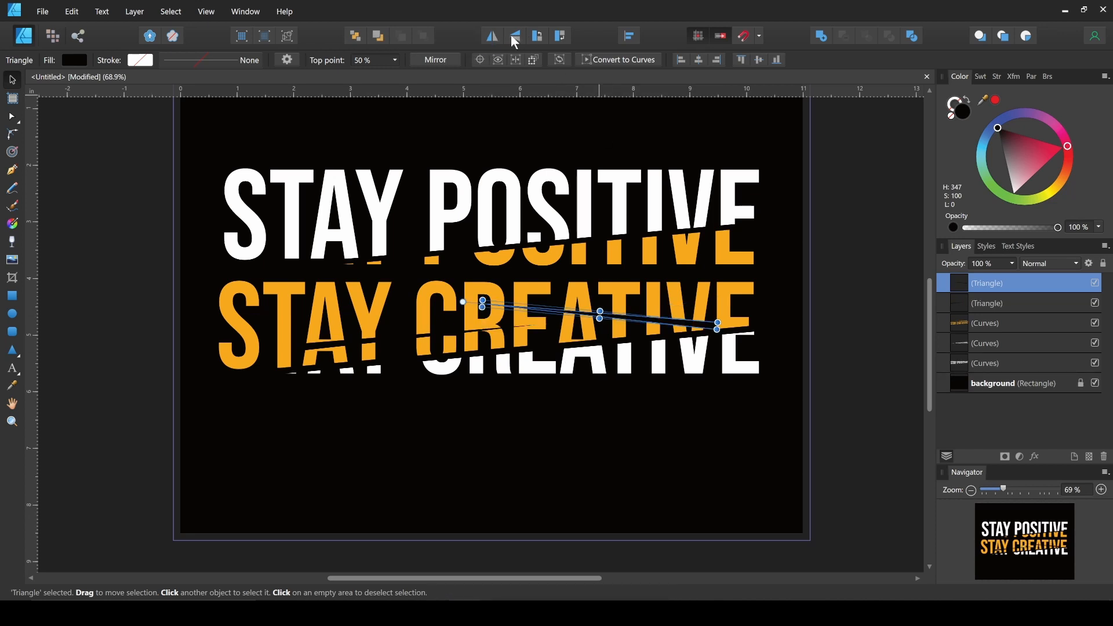
click(517, 38)
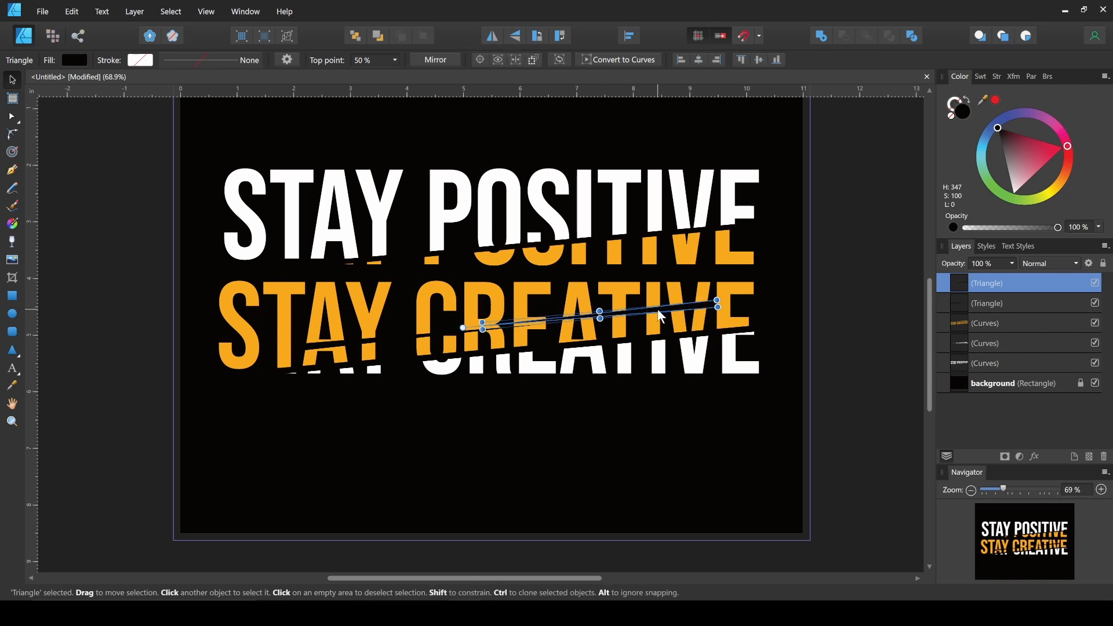
Add a copy of the flipped spike on the white lower CREATIVE letters, shorten it and tilt it more steeply across the final V and E
drag(662, 317, 747, 354)
key(ctrl+z)
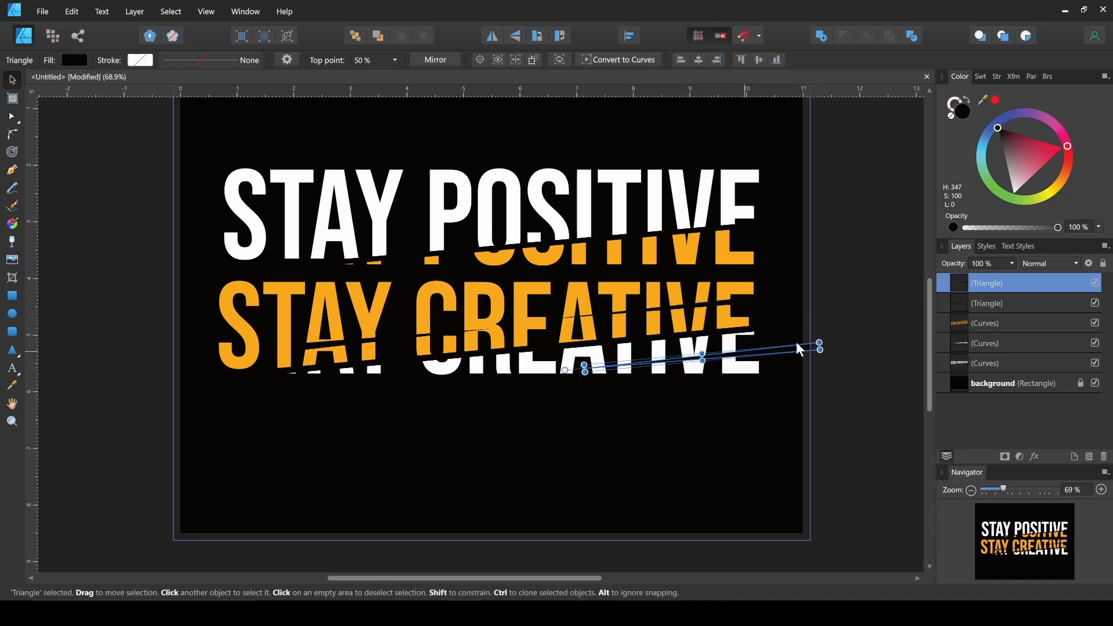
scroll(824, 350, up, 6)
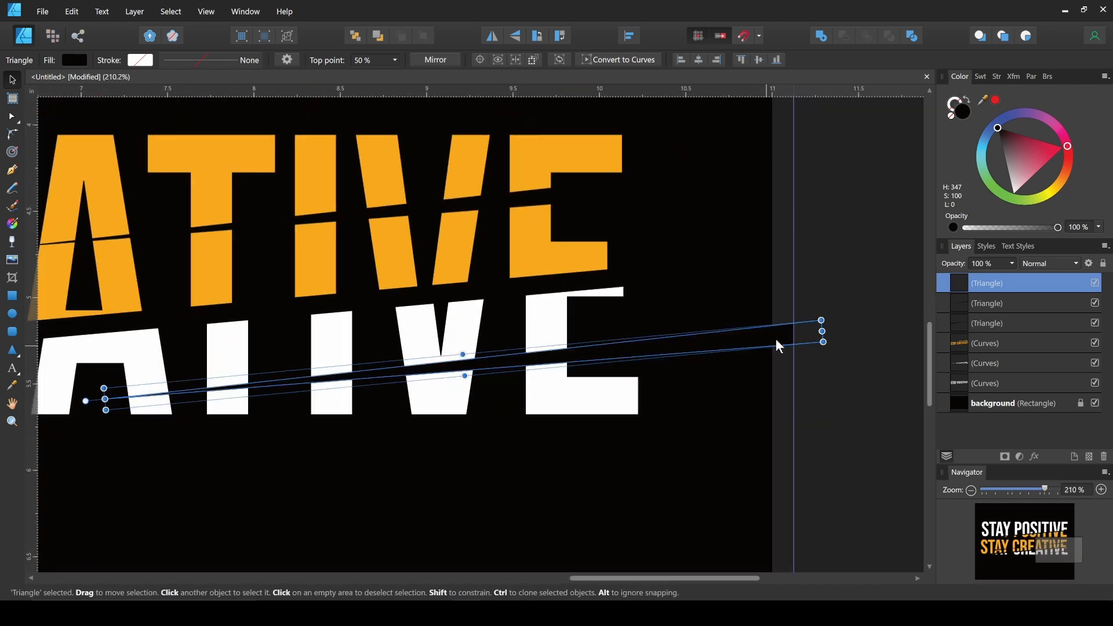
drag(800, 336, 566, 354)
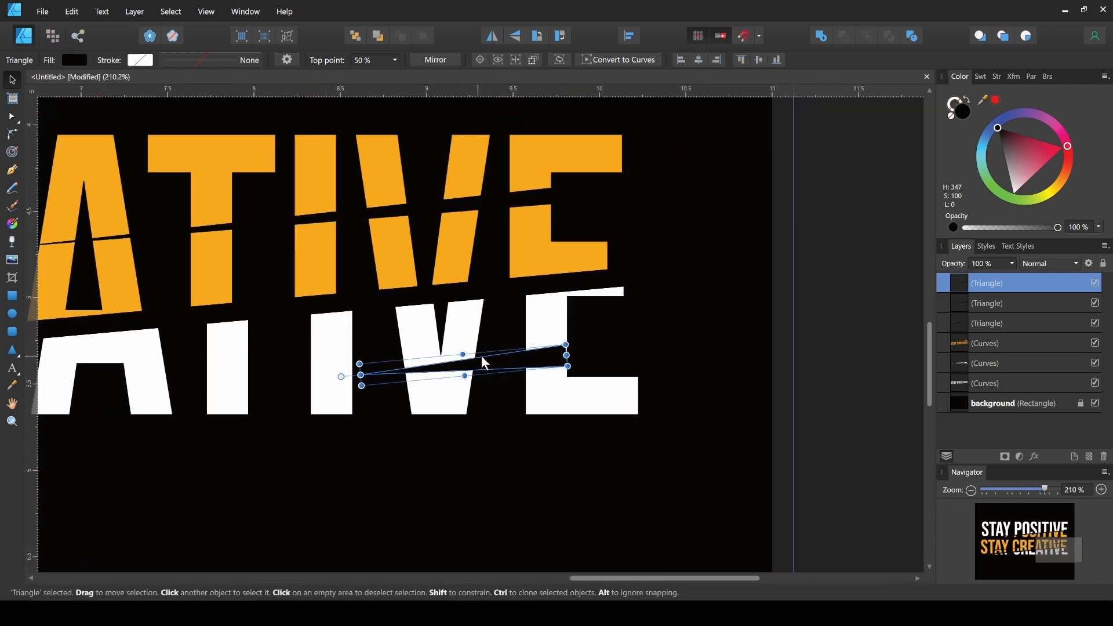
drag(487, 372, 621, 340)
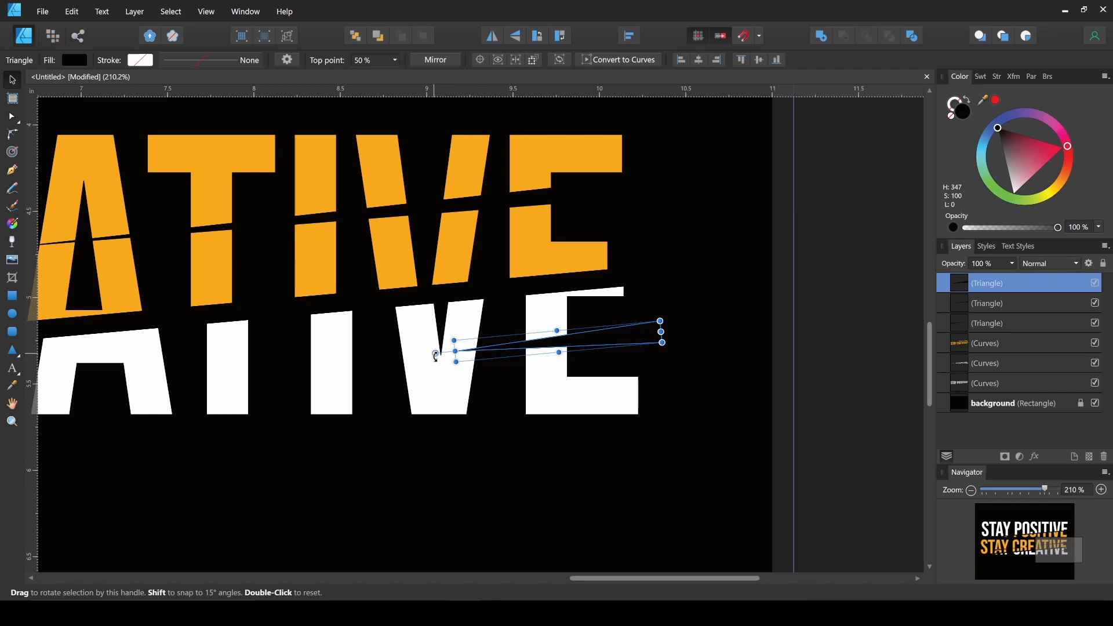
drag(436, 356, 439, 360)
drag(575, 343, 572, 341)
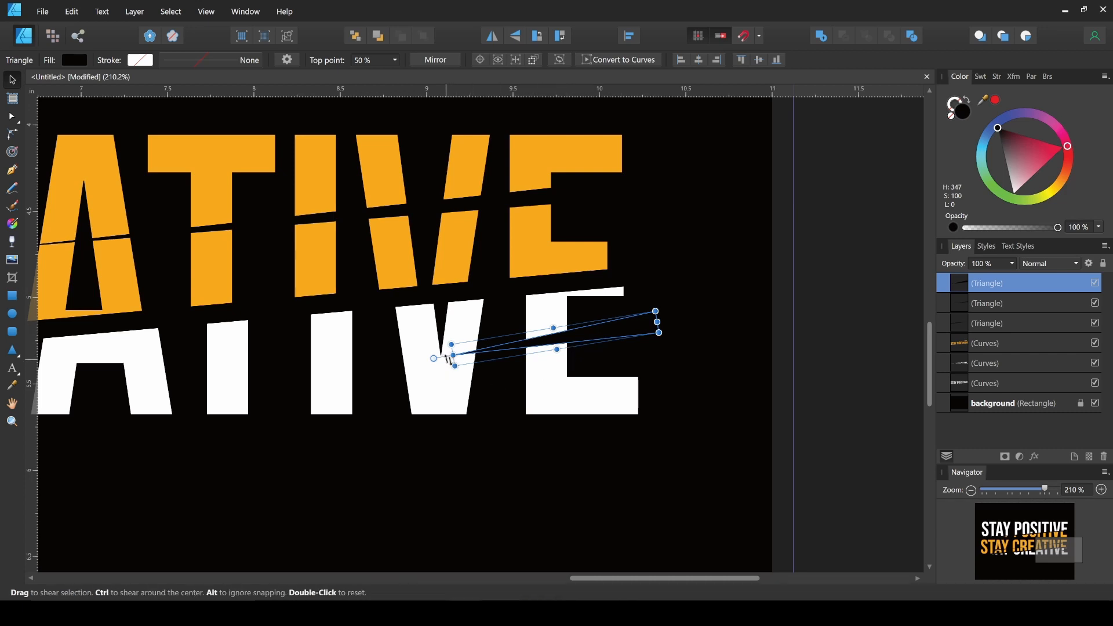
Duplicate the short spike onto the bottom bar of the final white E and adjust its tilt slightly
drag(621, 368, 704, 380)
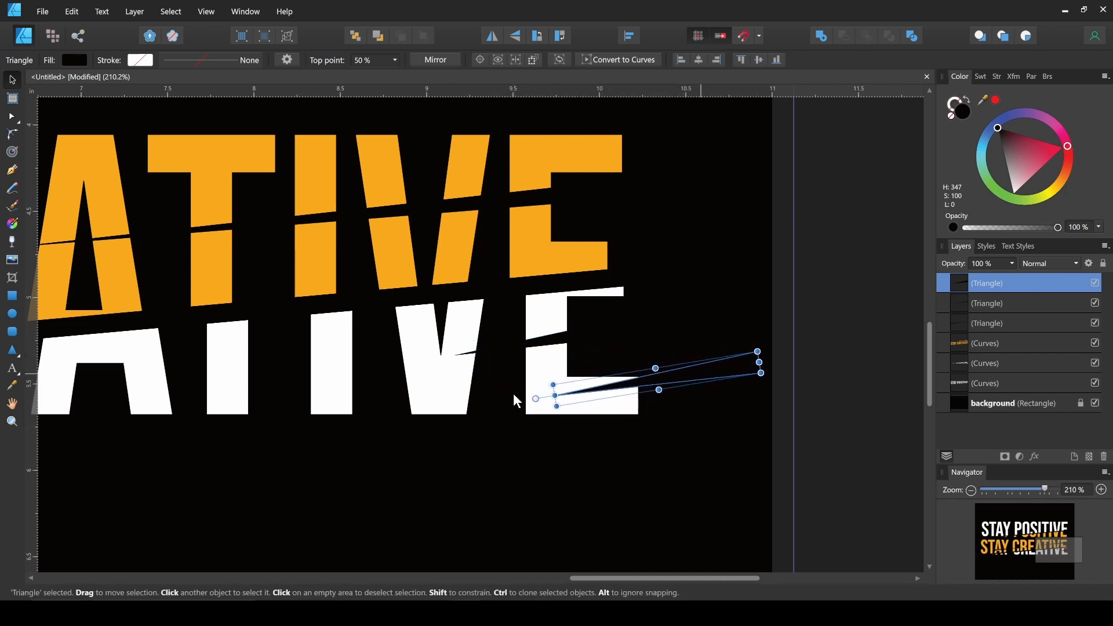
key(ctrl+j)
drag(534, 396, 543, 392)
scroll(707, 403, down, 3)
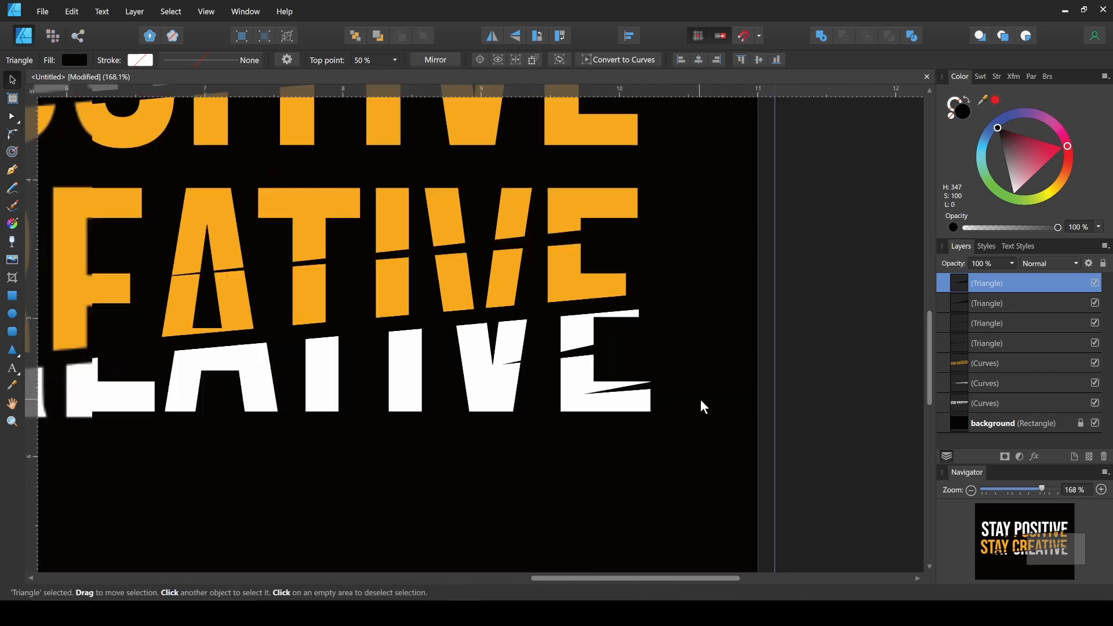
scroll(716, 419, down, 3)
scroll(748, 406, up, 3)
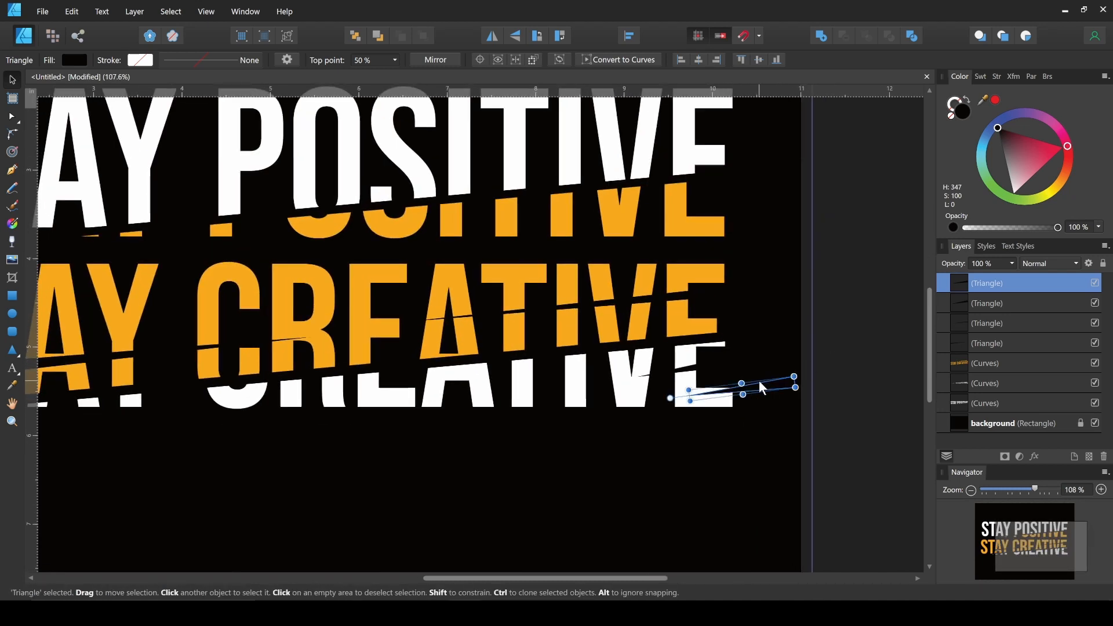
Copy the short spike to the upper edge of the T in POSITIVE and make the copy thinner
drag(759, 383, 710, 221)
scroll(715, 401, down, 1)
mouse_move(711, 224)
mouse_down()
mouse_move(713, 413)
mouse_move(638, 307)
mouse_move(611, 316)
mouse_move(598, 307)
mouse_move(683, 300)
mouse_move(622, 307)
mouse_up()
scroll(622, 307, up, 8)
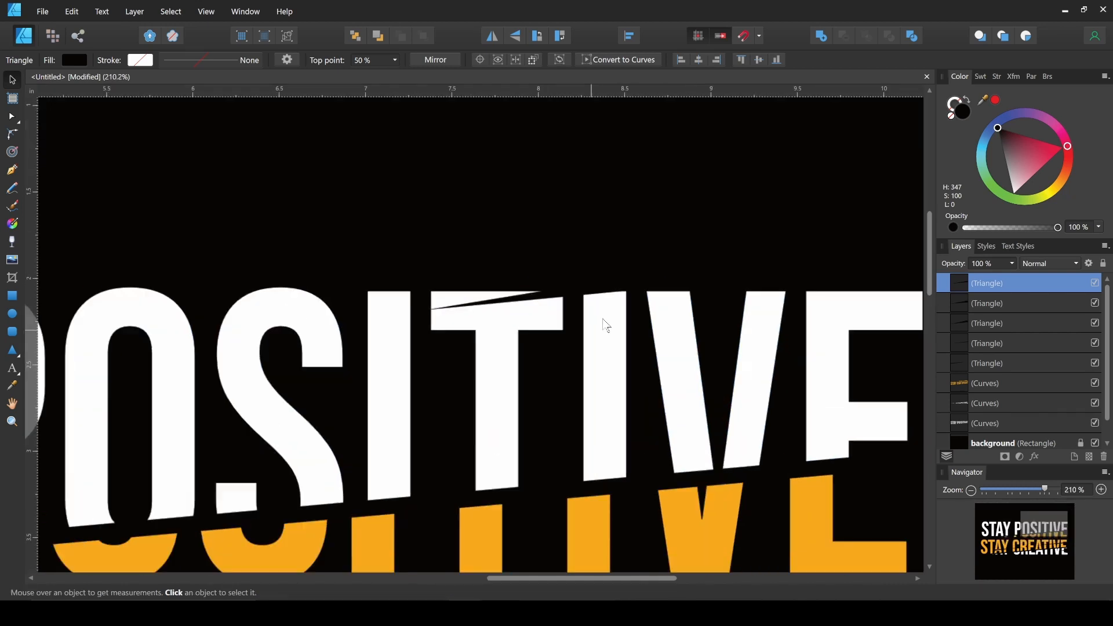
scroll(600, 299, down, 1)
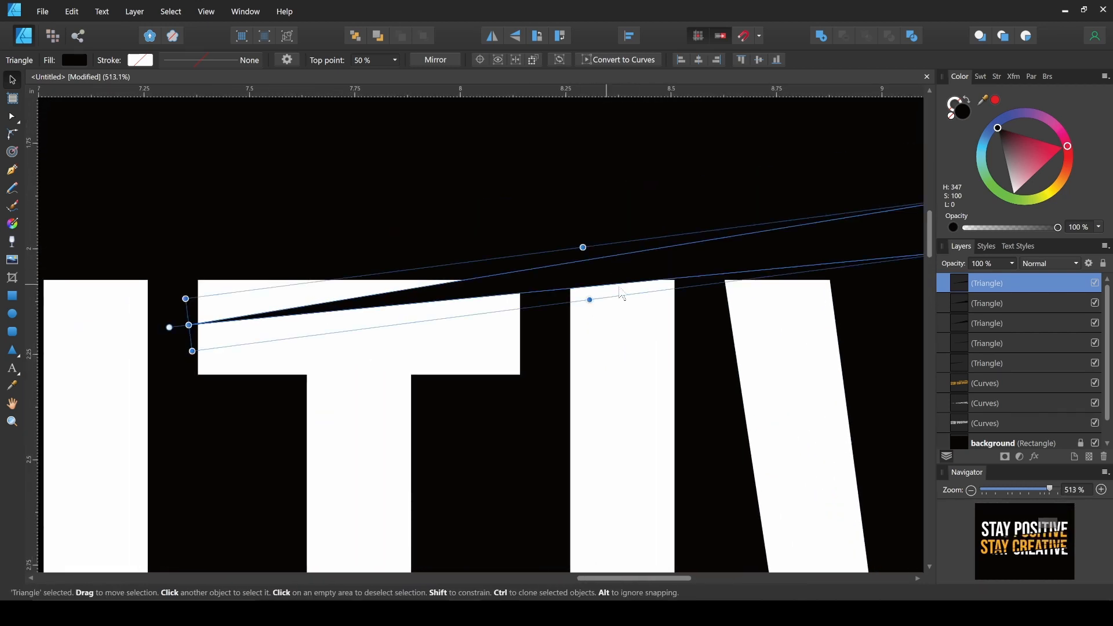
drag(593, 301, 591, 282)
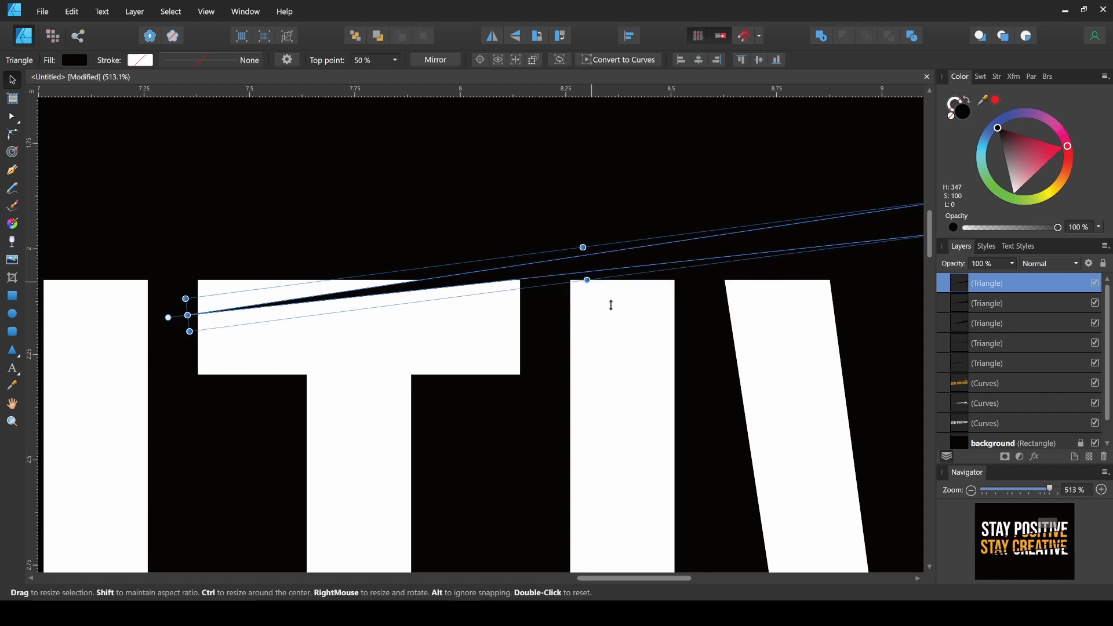
scroll(666, 323, down, 6)
scroll(582, 308, down, 1)
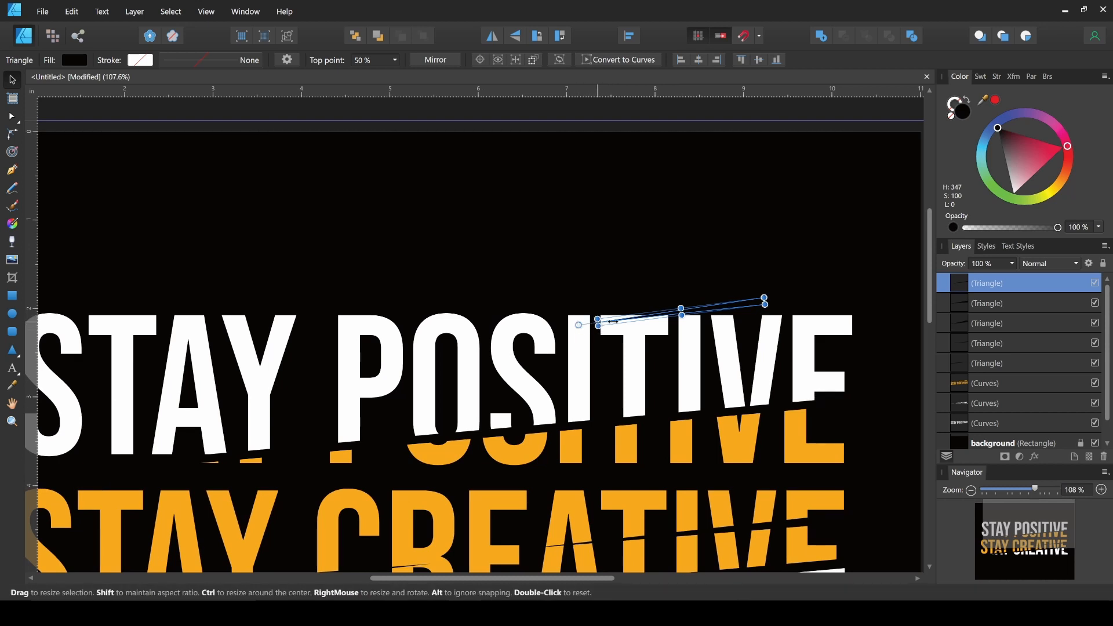
Duplicate the thin spike from the T onto the top of the S in the upper STAY and flip the copy horizontally
click(646, 371)
scroll(664, 383, down, 1)
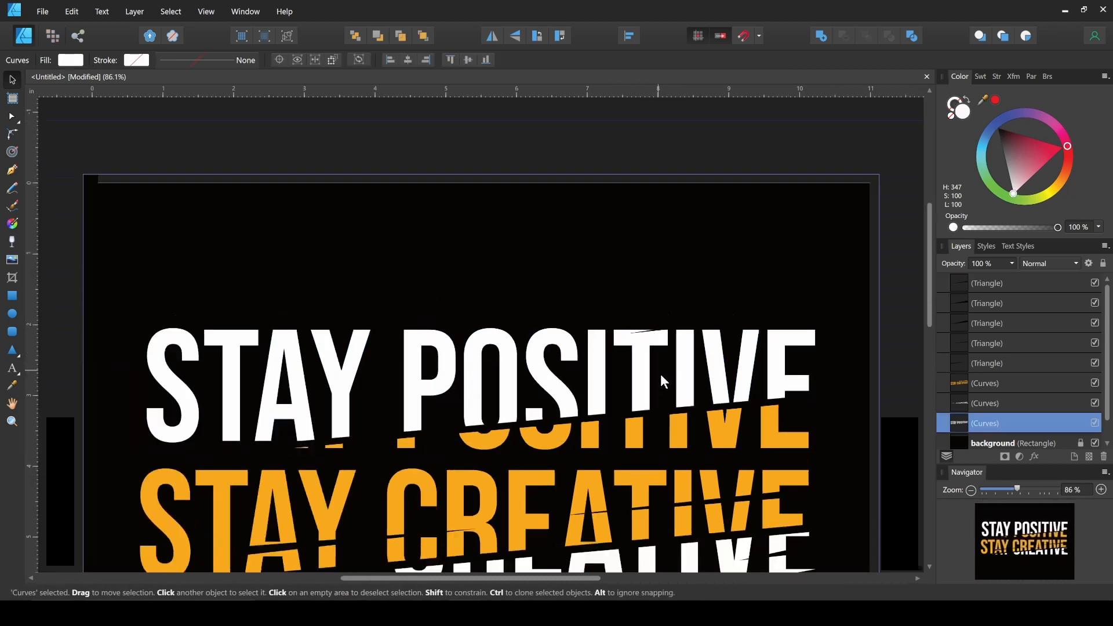
scroll(664, 383, up, 3)
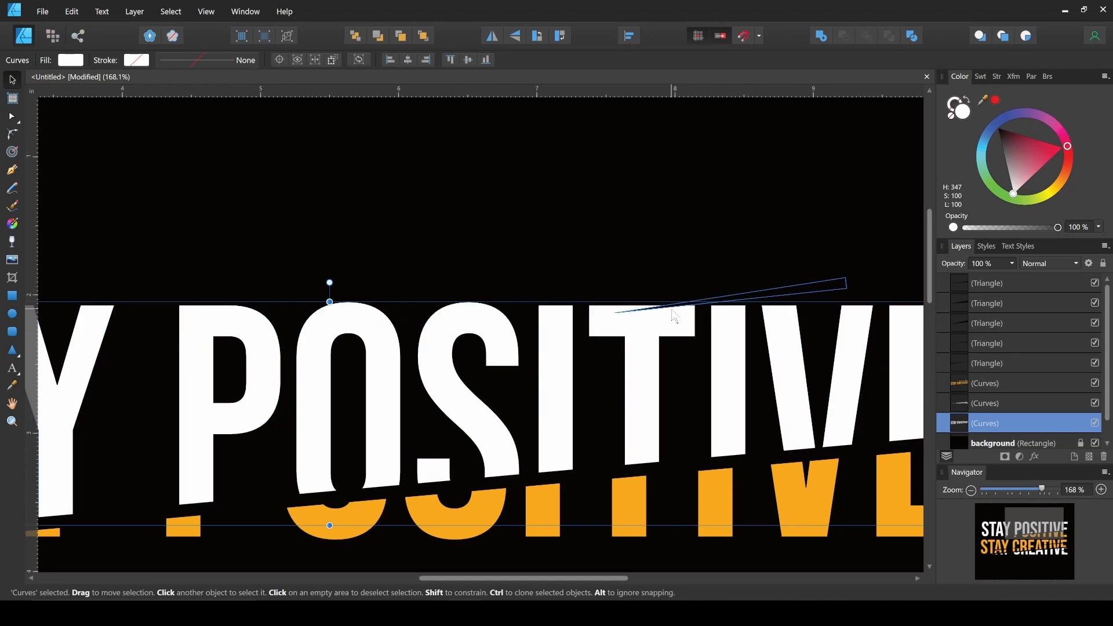
click(733, 300)
drag(753, 301, 422, 273)
scroll(673, 327, down, 2)
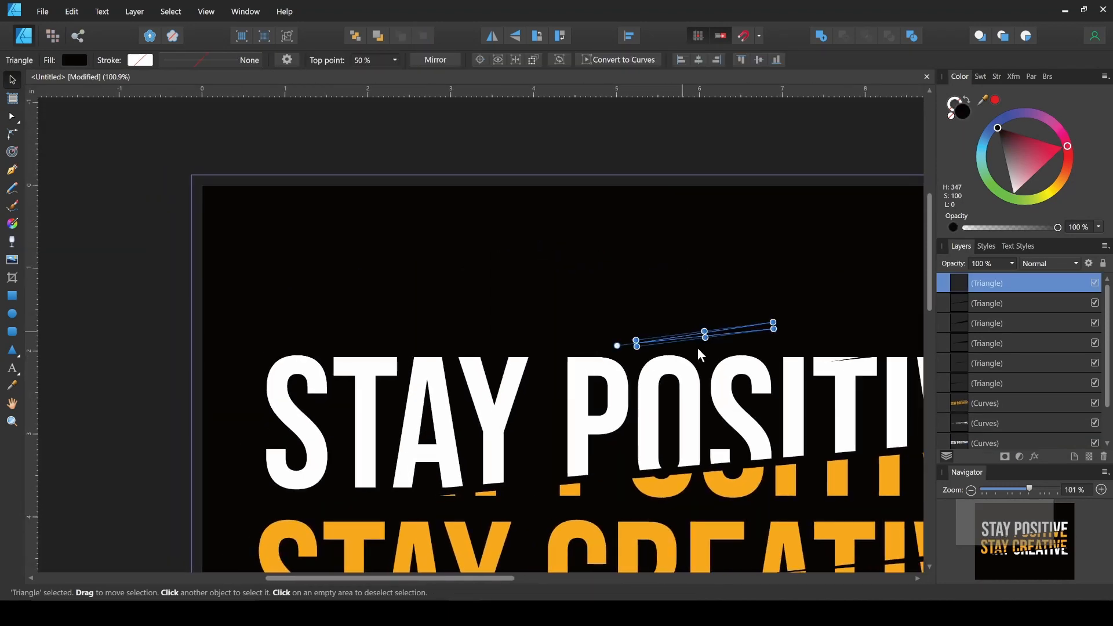
drag(740, 336, 380, 354)
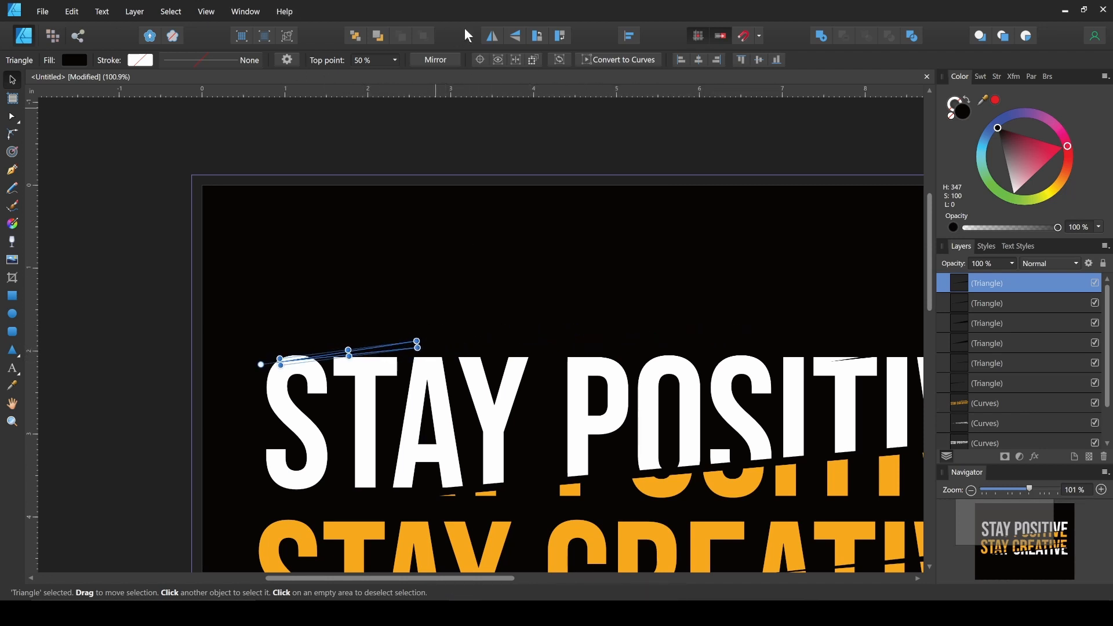
click(493, 38)
drag(322, 360, 275, 368)
click(538, 288)
Copy the long spike from the right half of the orange CREATIVE onto the orange lower letters of POSITIVE
scroll(597, 283, down, 5)
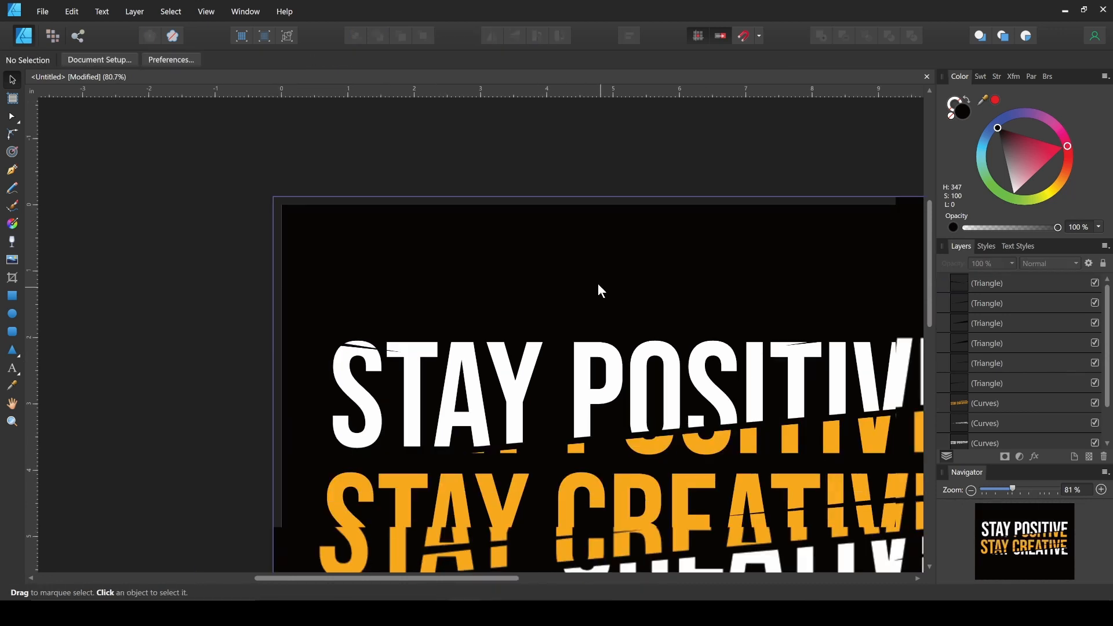
drag(554, 297, 528, 282)
scroll(530, 280, up, 2)
scroll(527, 261, down, 2)
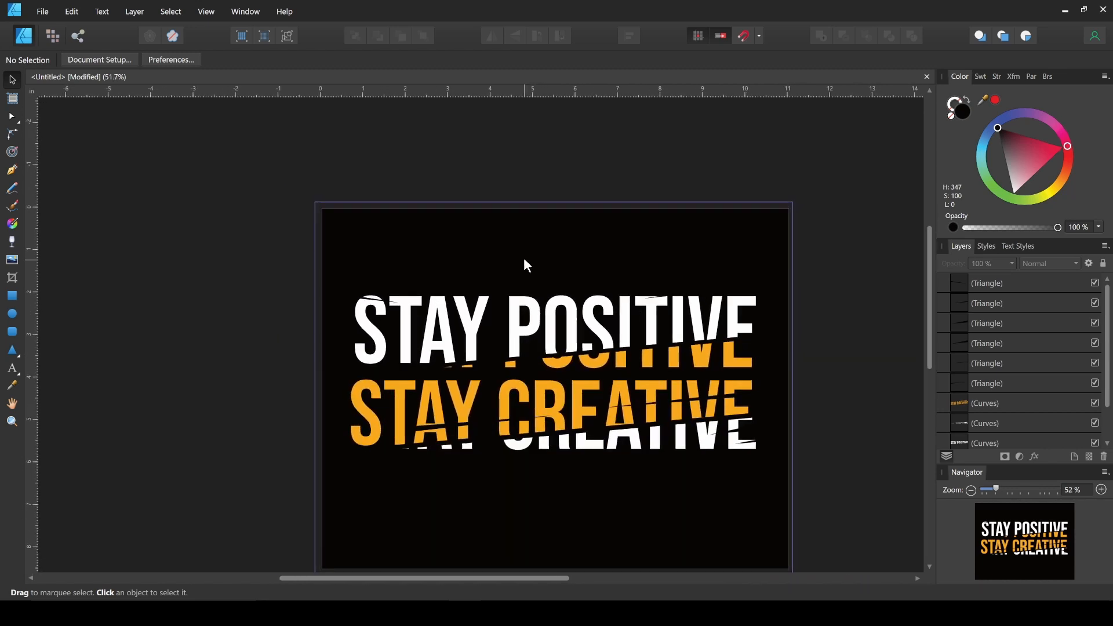
scroll(542, 278, up, 2)
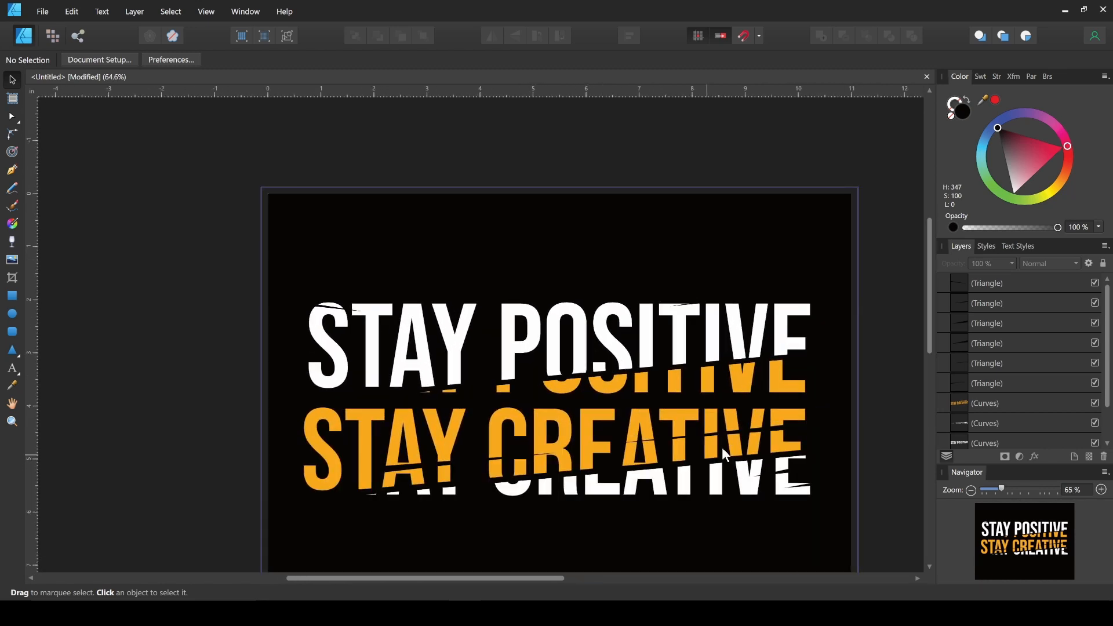
click(747, 436)
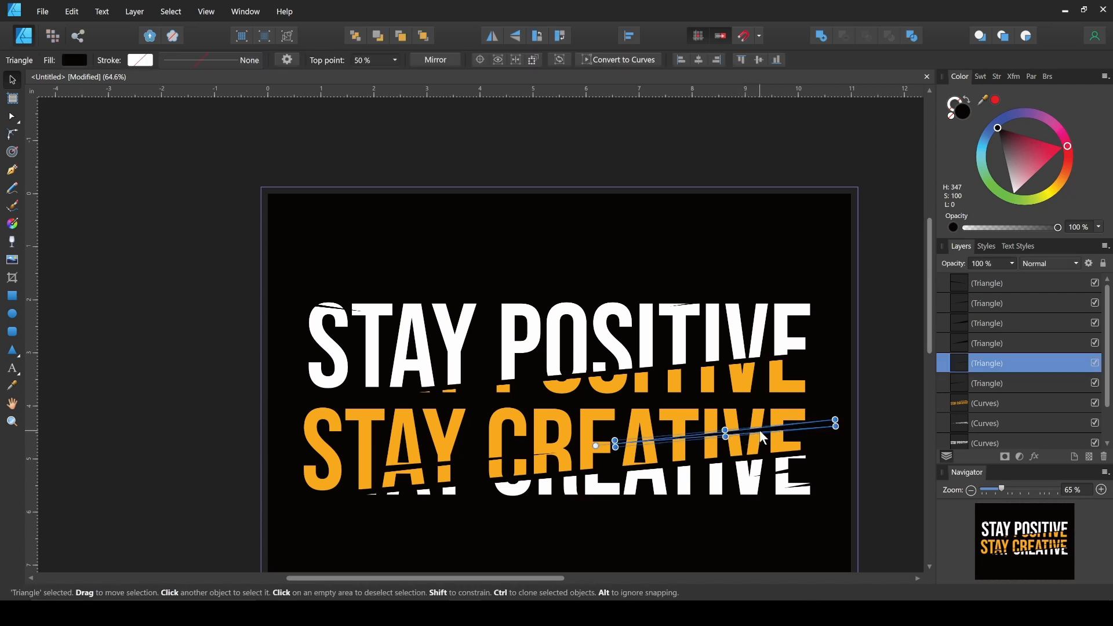
drag(777, 436, 768, 381)
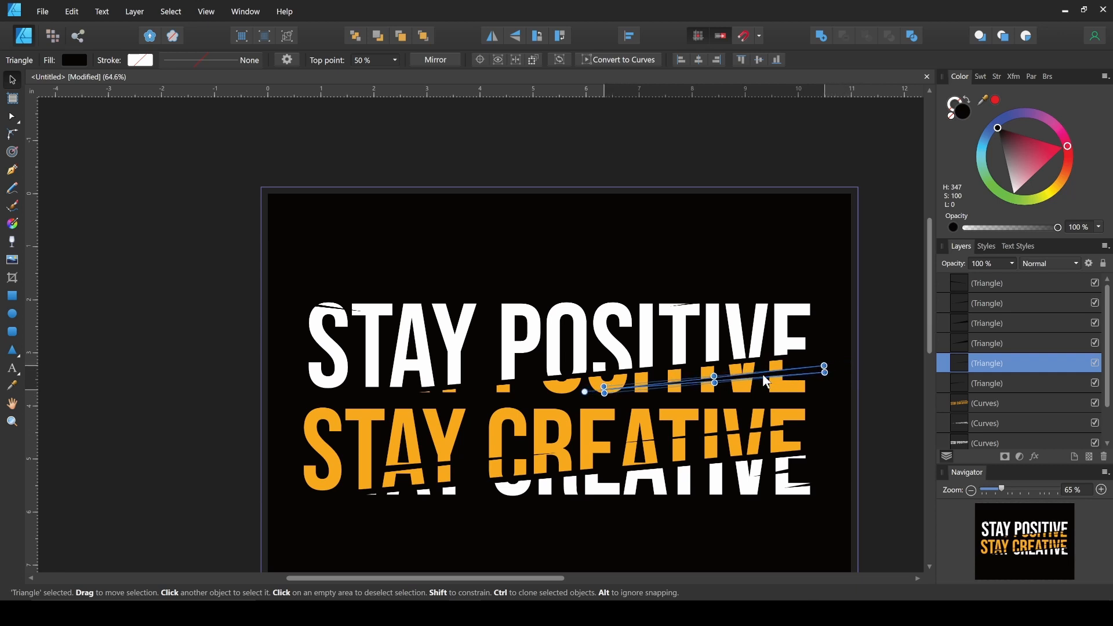
Subtract the three long spikes crossing POSITIVE, CREATIVE and the orange STAY from the orange letter curves
click(890, 400)
scroll(867, 426, down, 2)
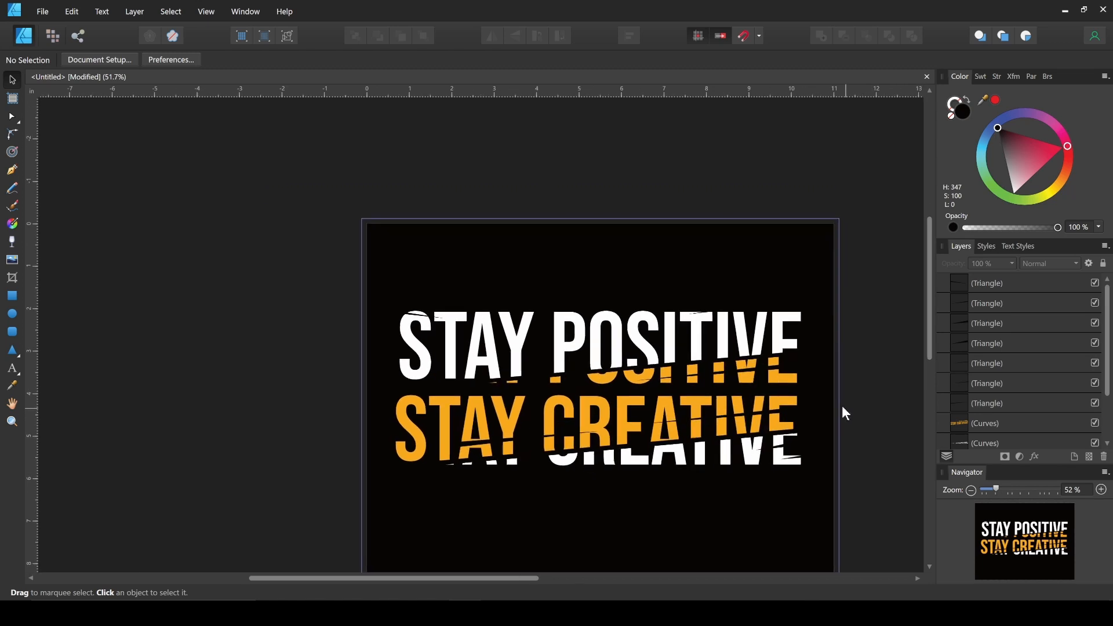
scroll(837, 440, up, 2)
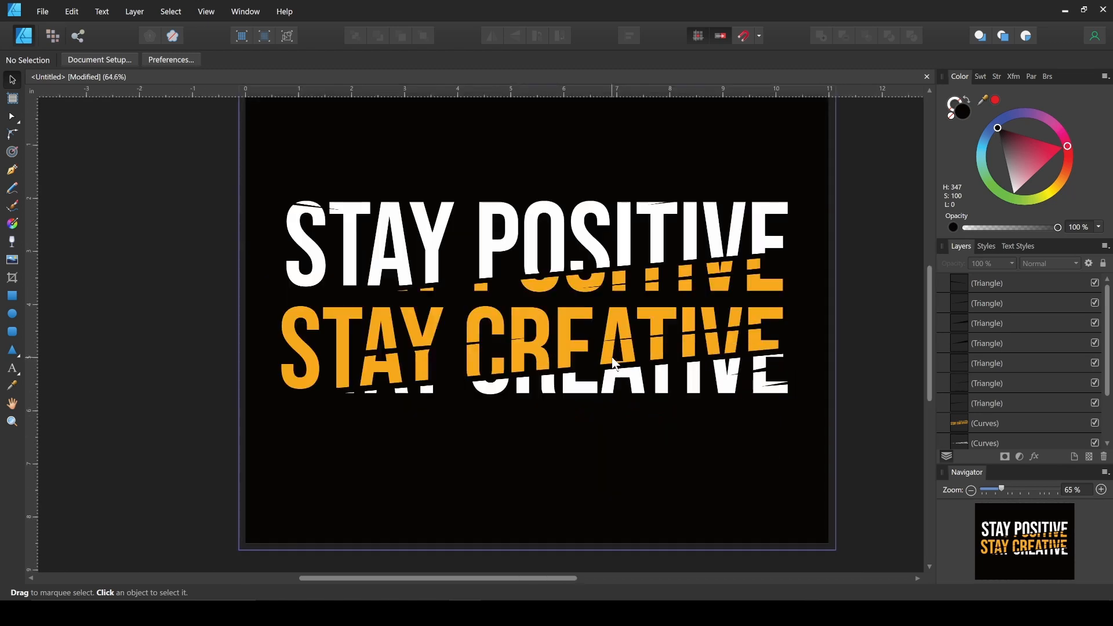
click(735, 273)
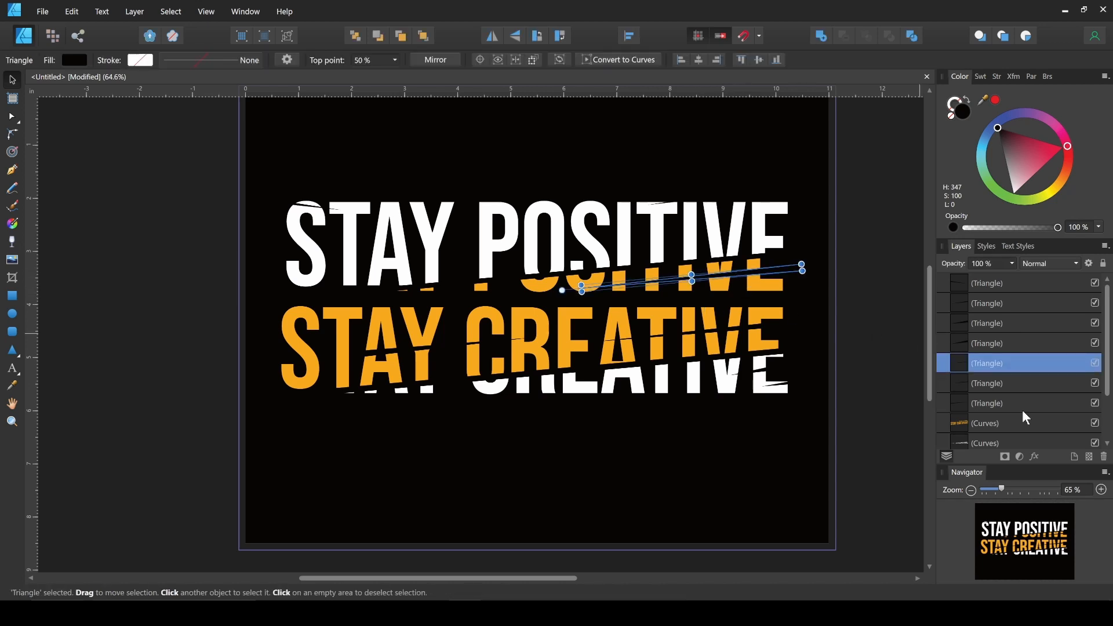
scroll(977, 393, down, 2)
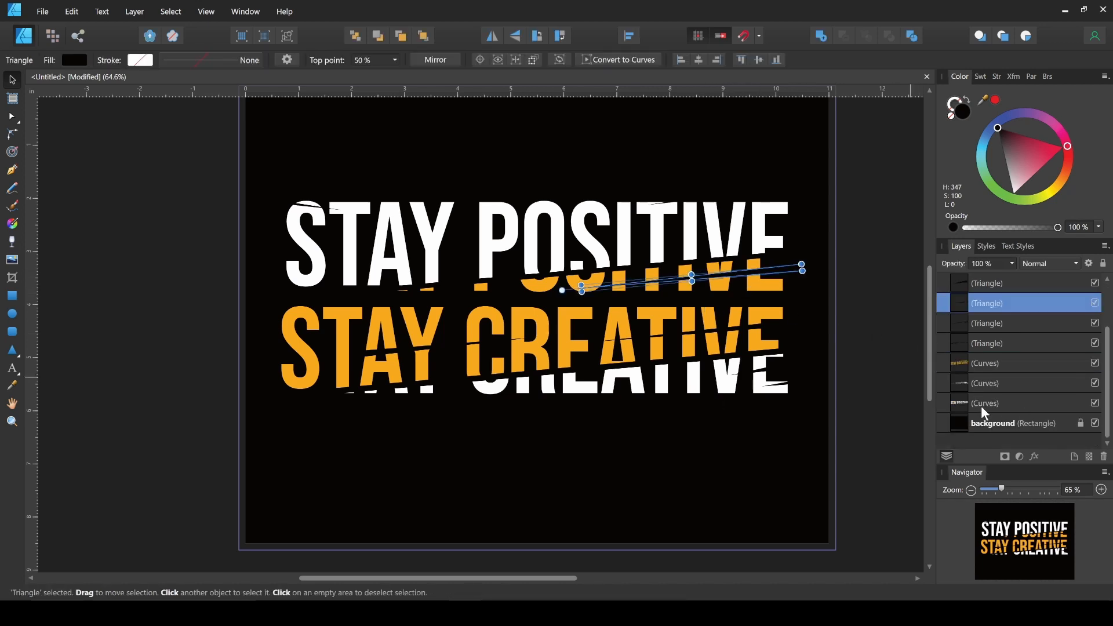
click(985, 366)
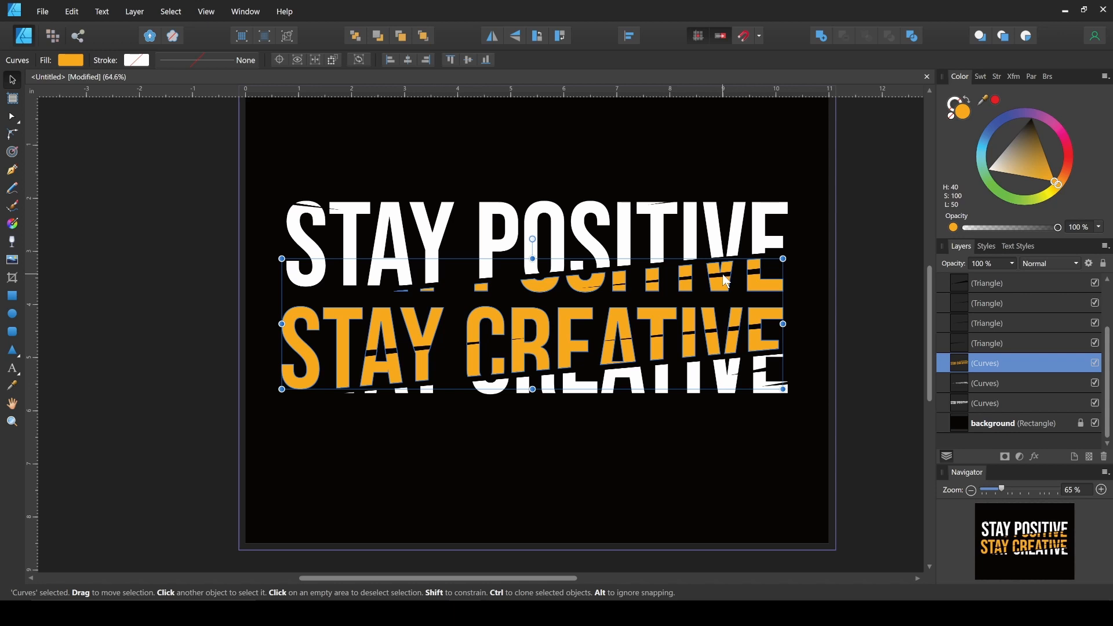
shift+click(726, 281)
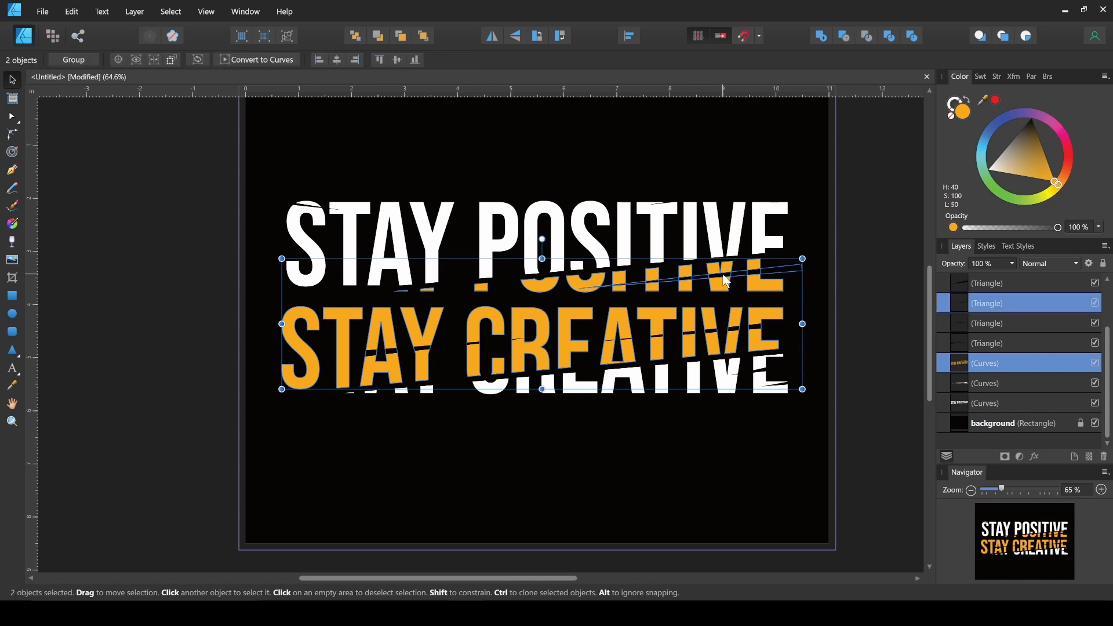
shift+click(747, 331)
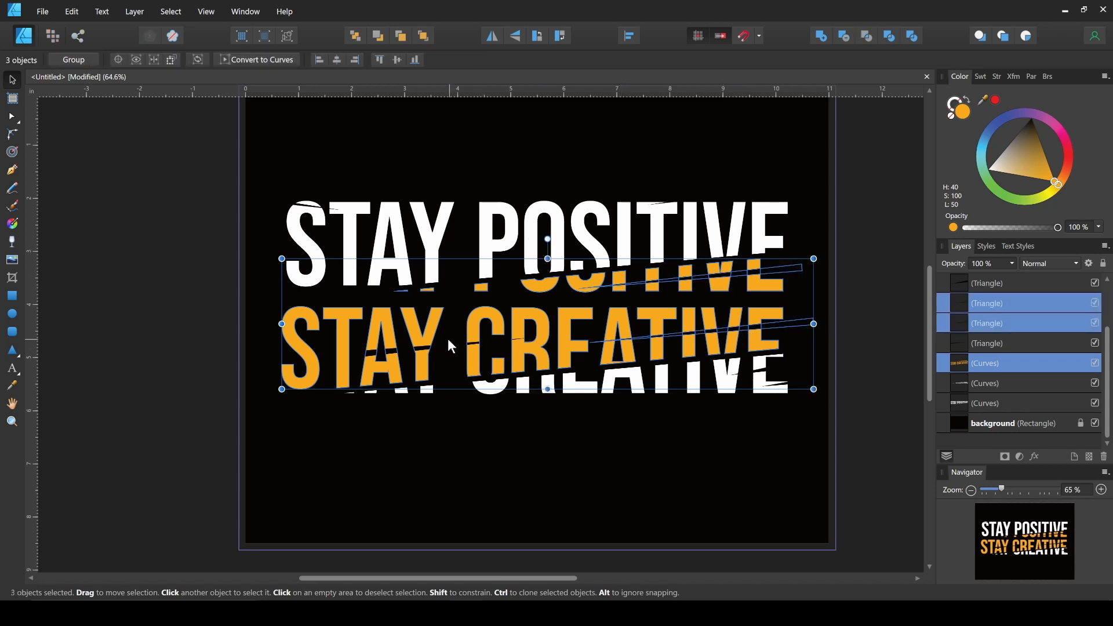
shift+click(427, 349)
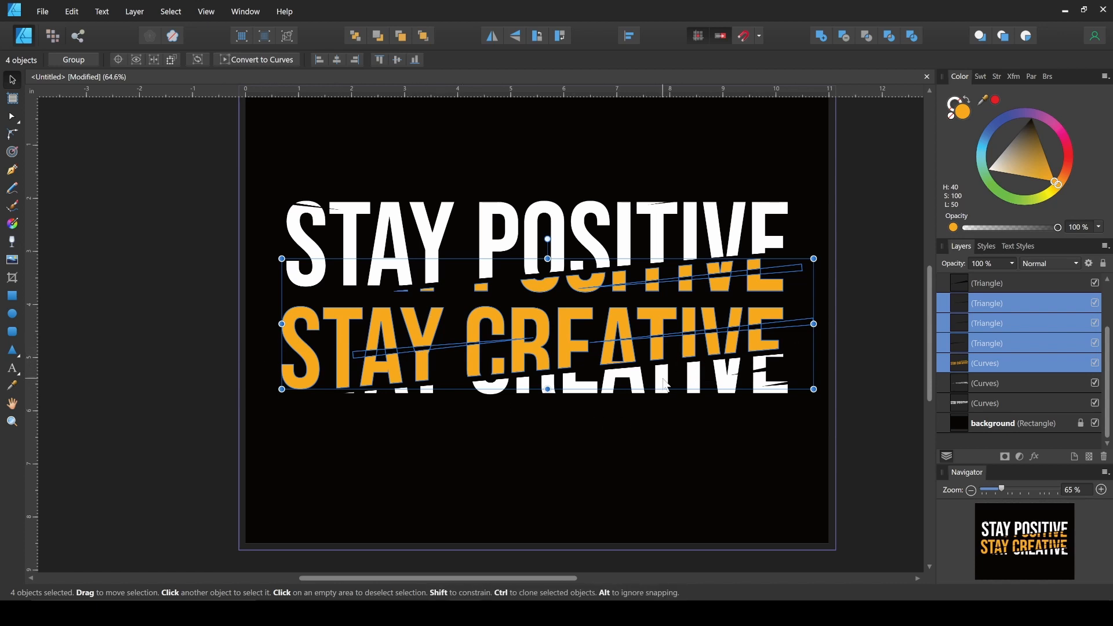
click(845, 37)
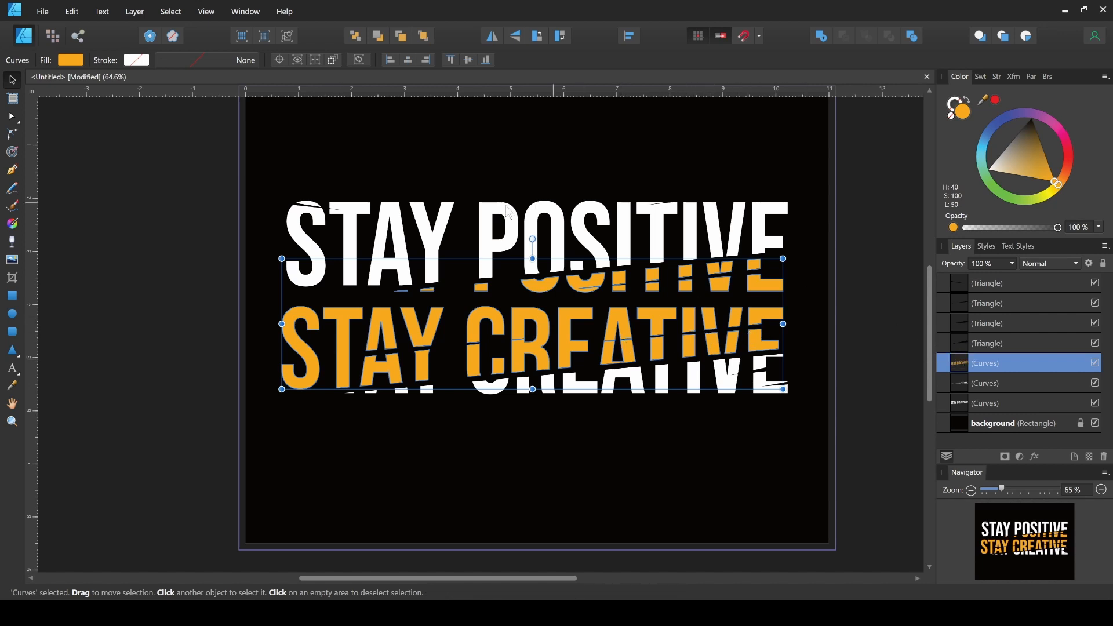
Subtract the thin spikes at the S in STAY and the T in POSITIVE from the upper white letters
click(361, 214)
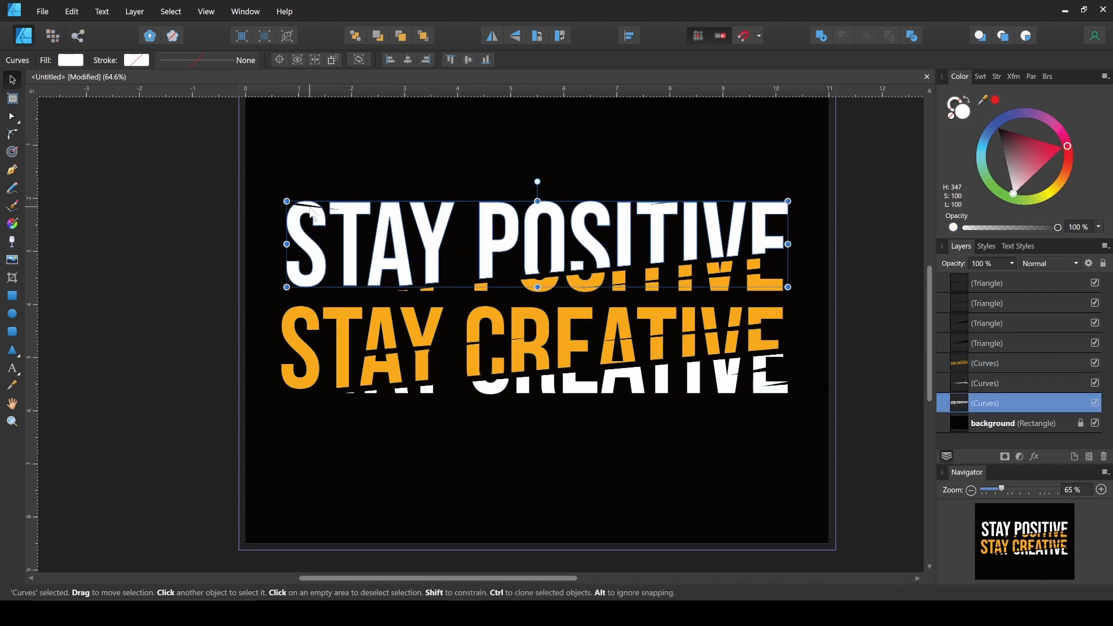
shift+click(312, 212)
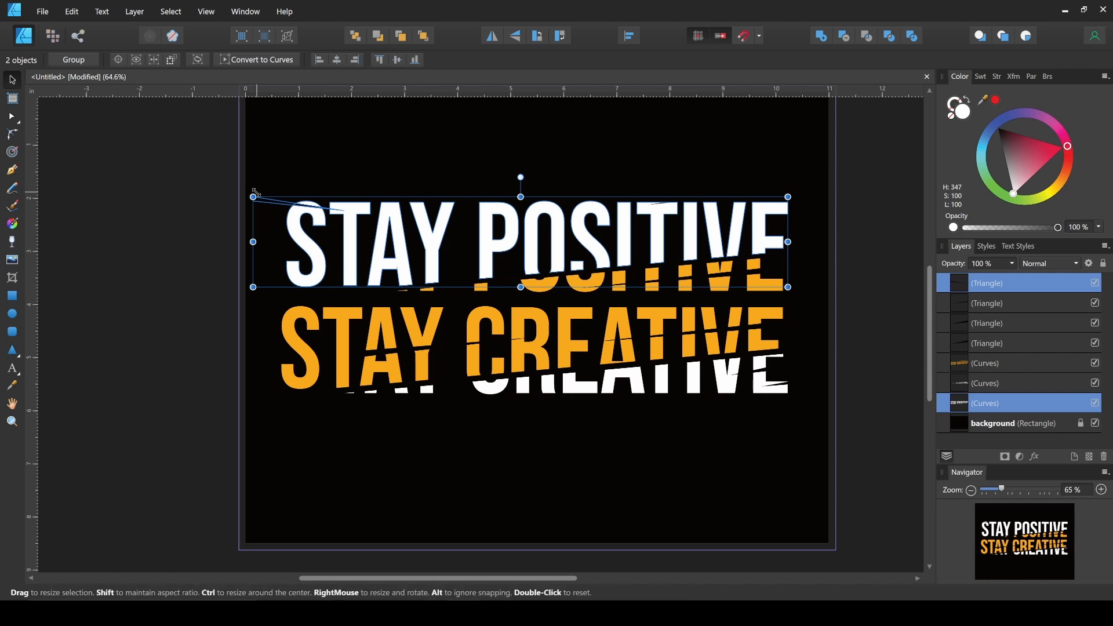
shift+click(670, 210)
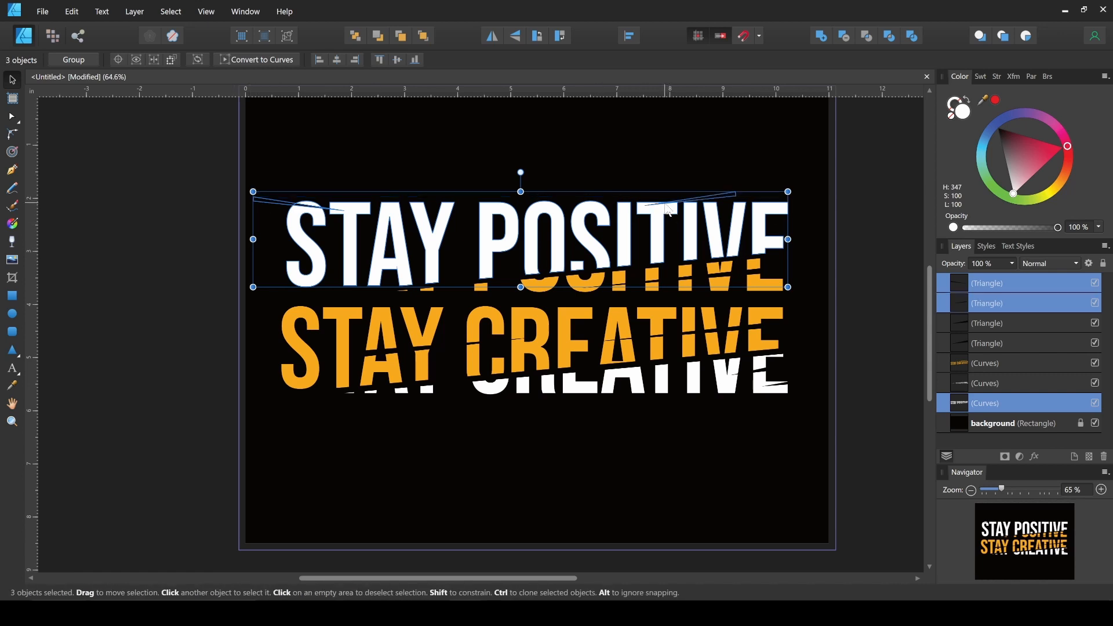
click(845, 37)
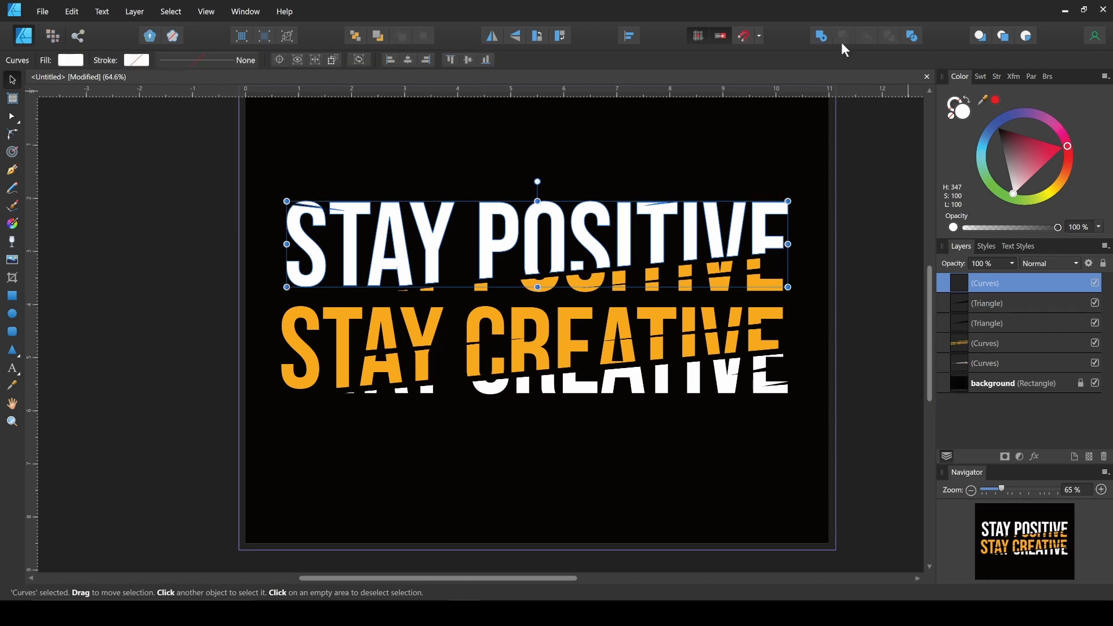
Subtract the two remaining short spikes from the lower white pieces of STAY CREATIVE
click(1001, 306)
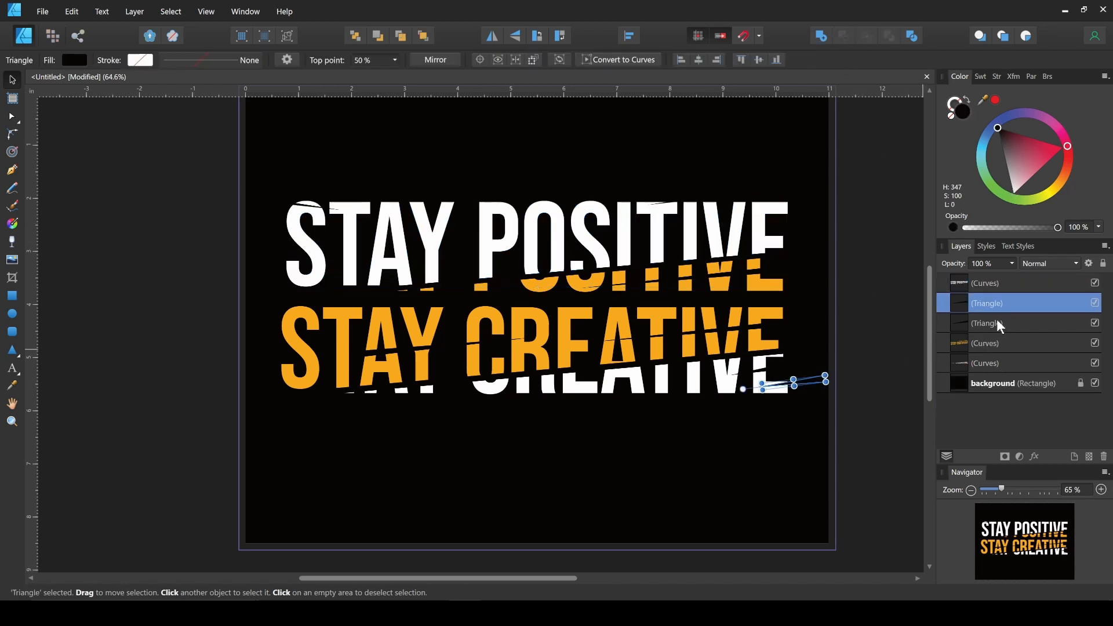
shift+click(996, 325)
ctrl+click(991, 366)
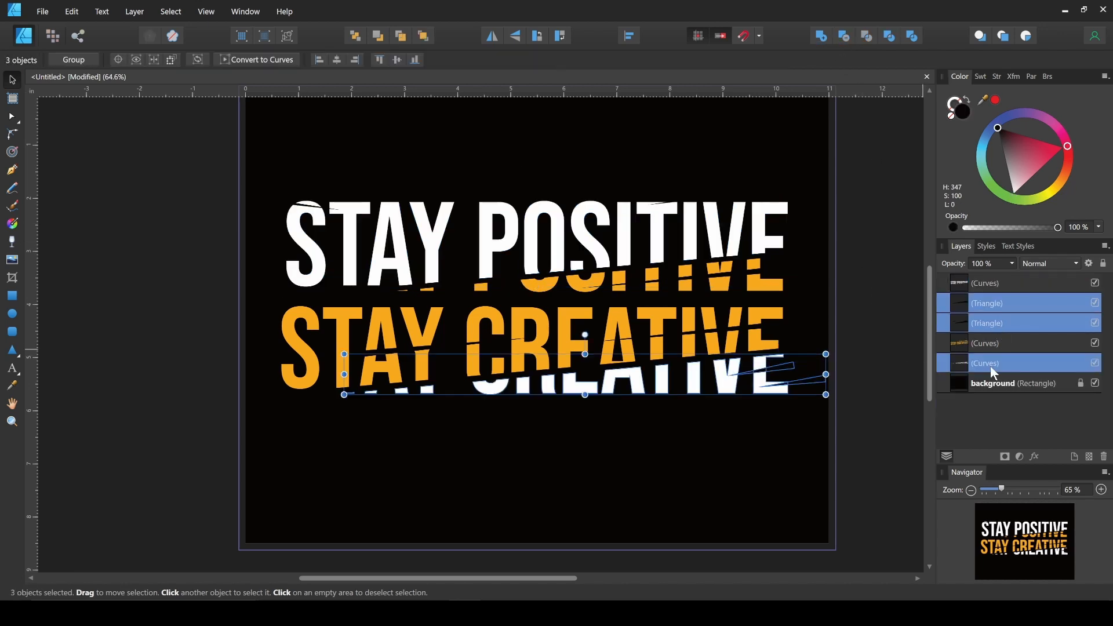
click(845, 38)
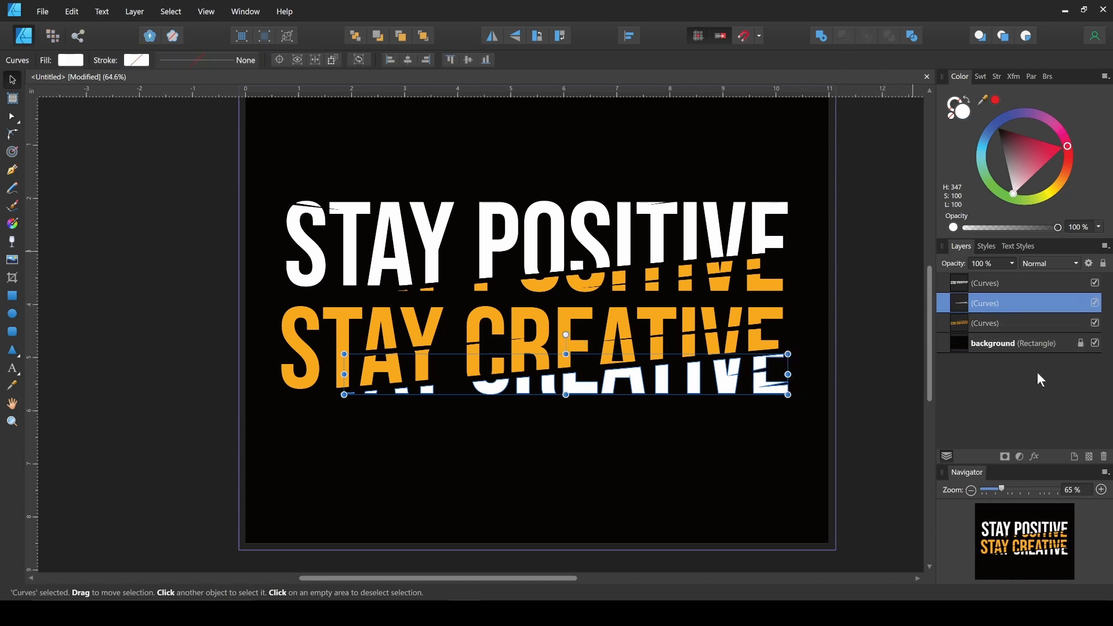
Hide the black background briefly to examine the cuts through the letters, and show it again
click(987, 356)
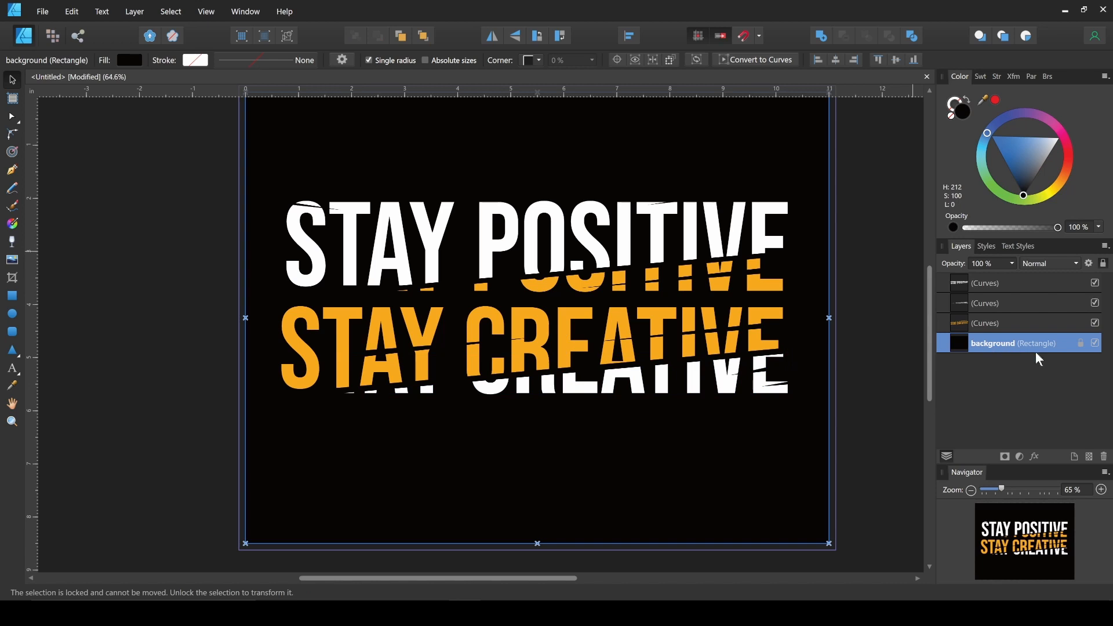
click(1095, 343)
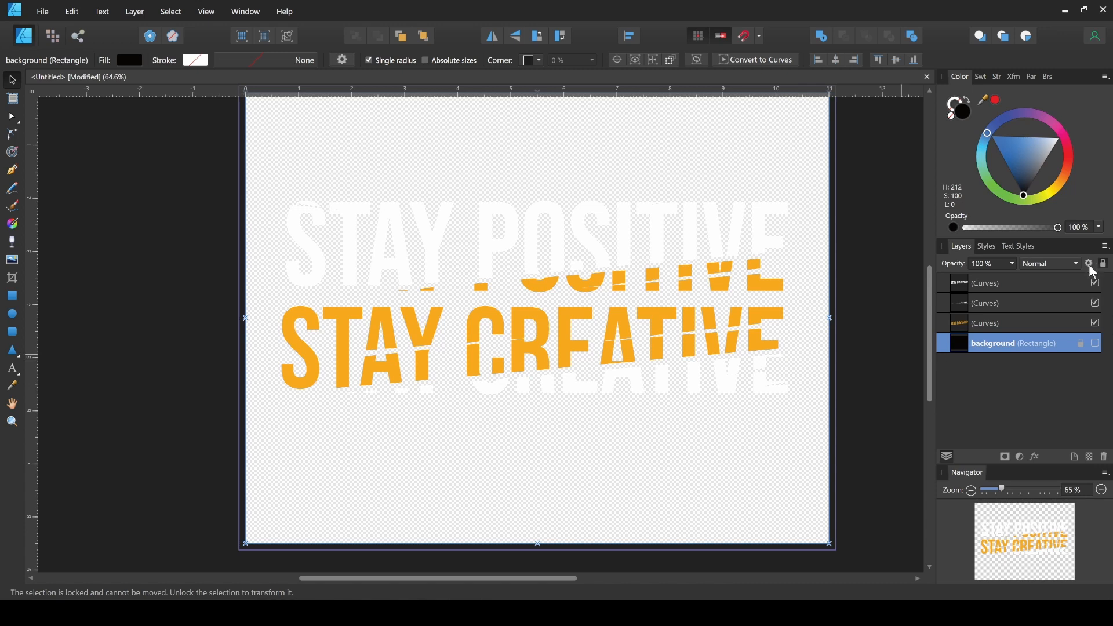
click(1095, 344)
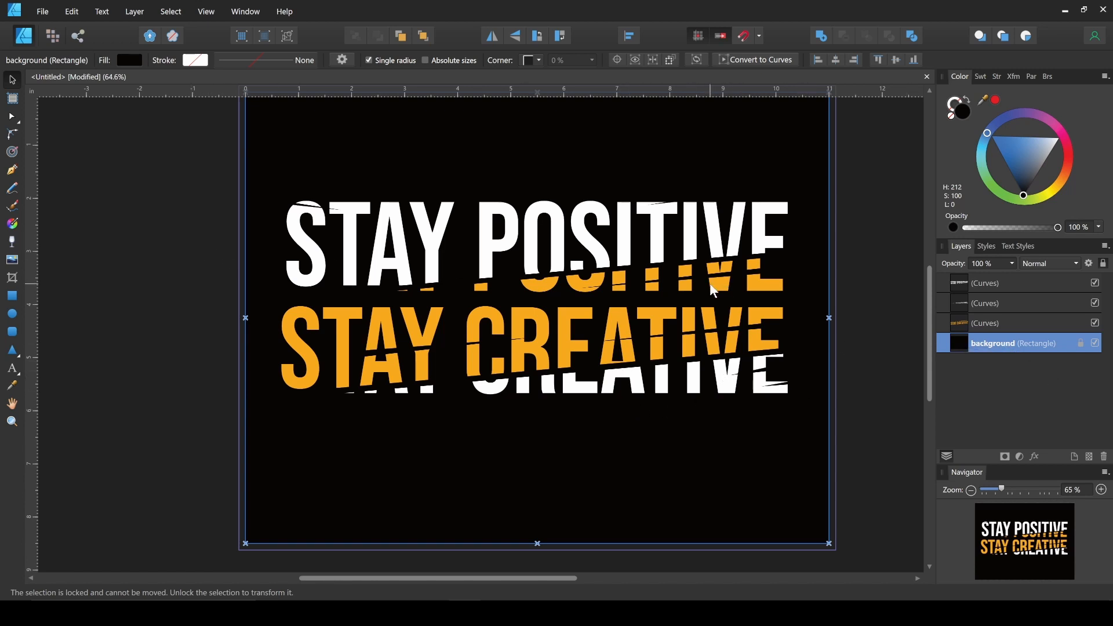
scroll(701, 340, up, 1)
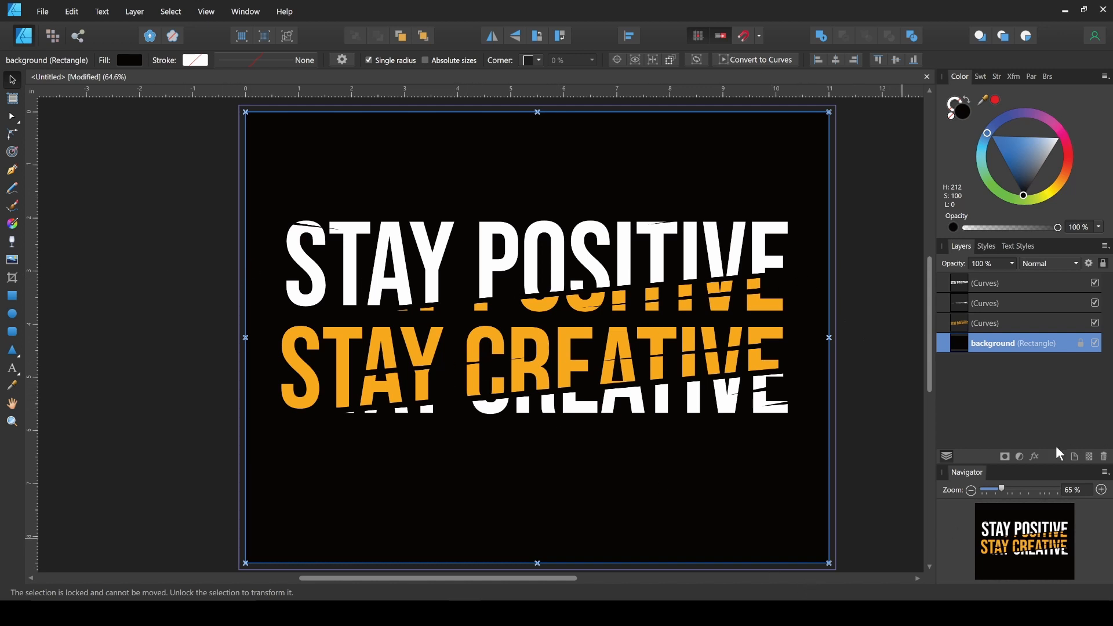
Group the three white and orange letter curves without the background and copy the group
click(996, 287)
ctrl+click(1006, 324)
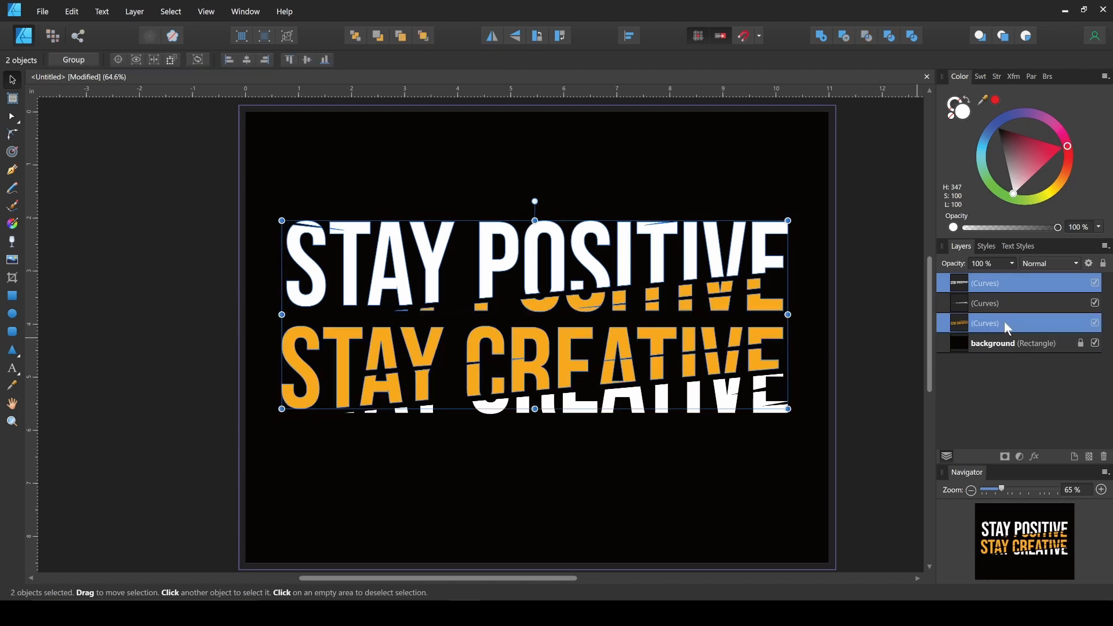
ctrl+click(970, 300)
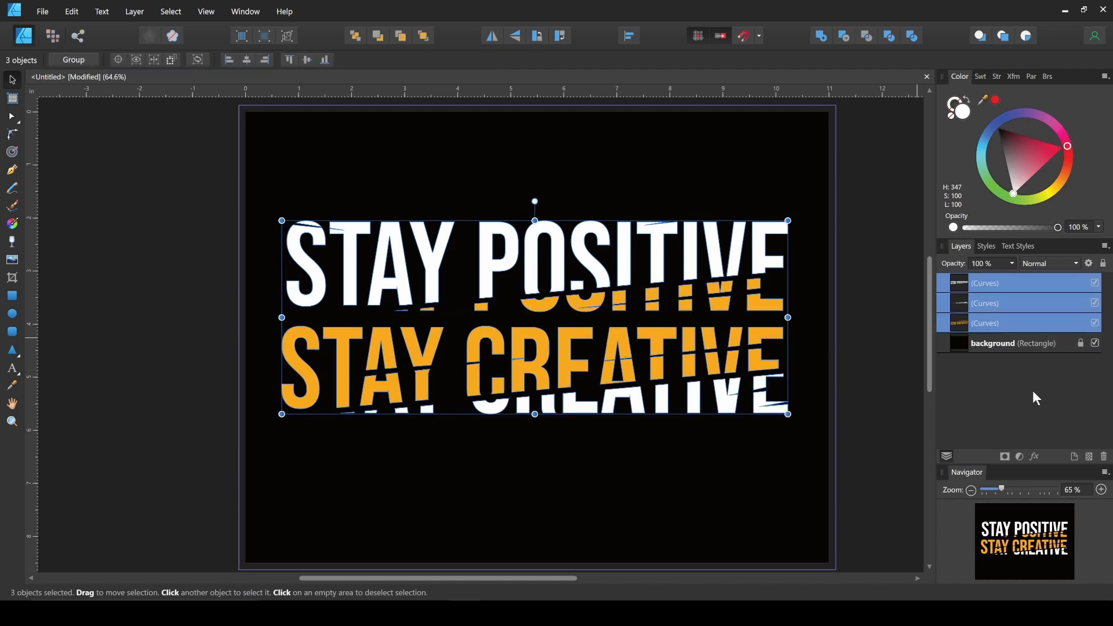
key(ctrl+g)
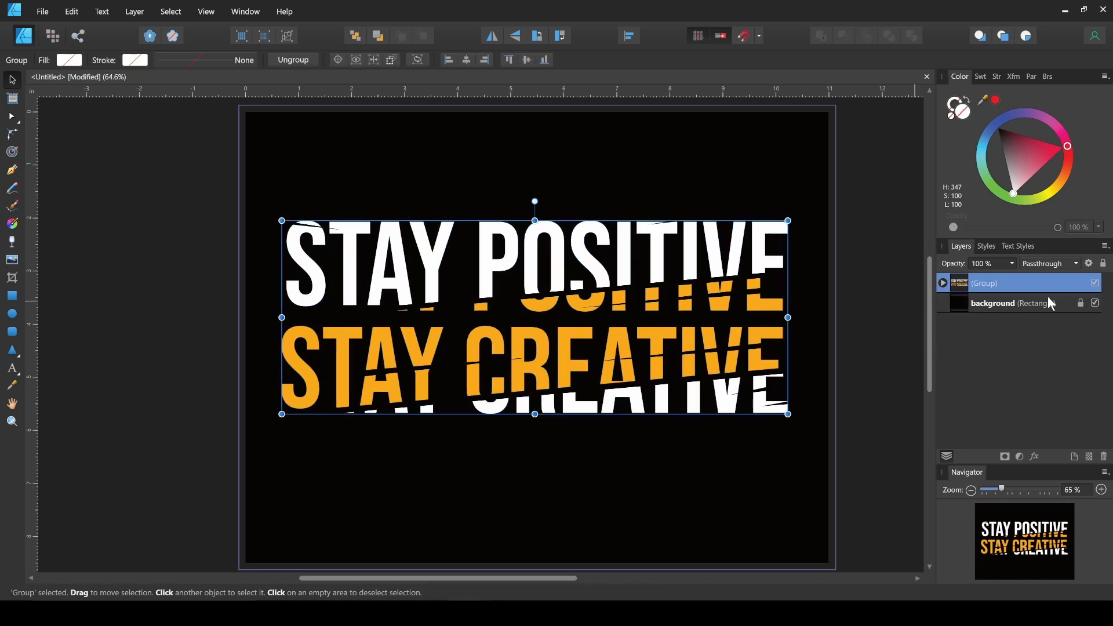
key(alt)
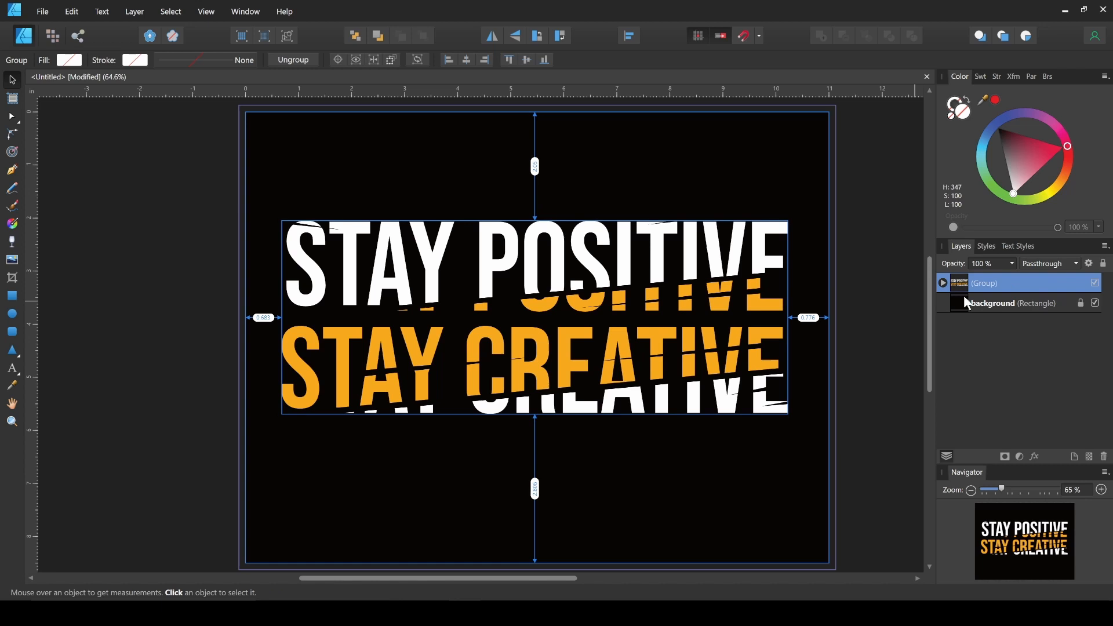
right_click(994, 287)
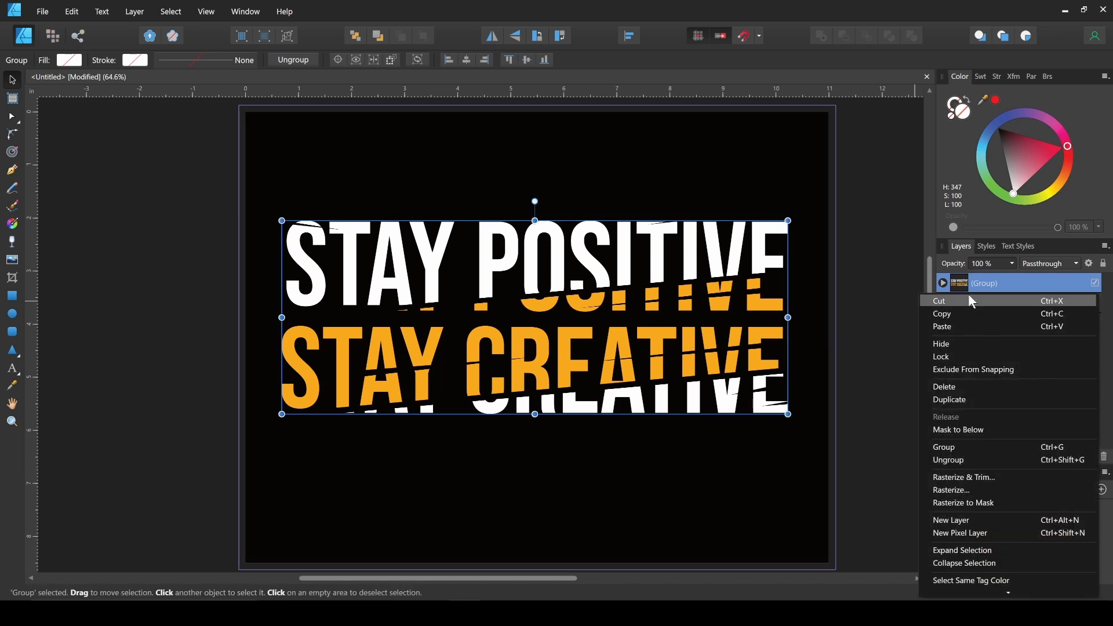
click(967, 310)
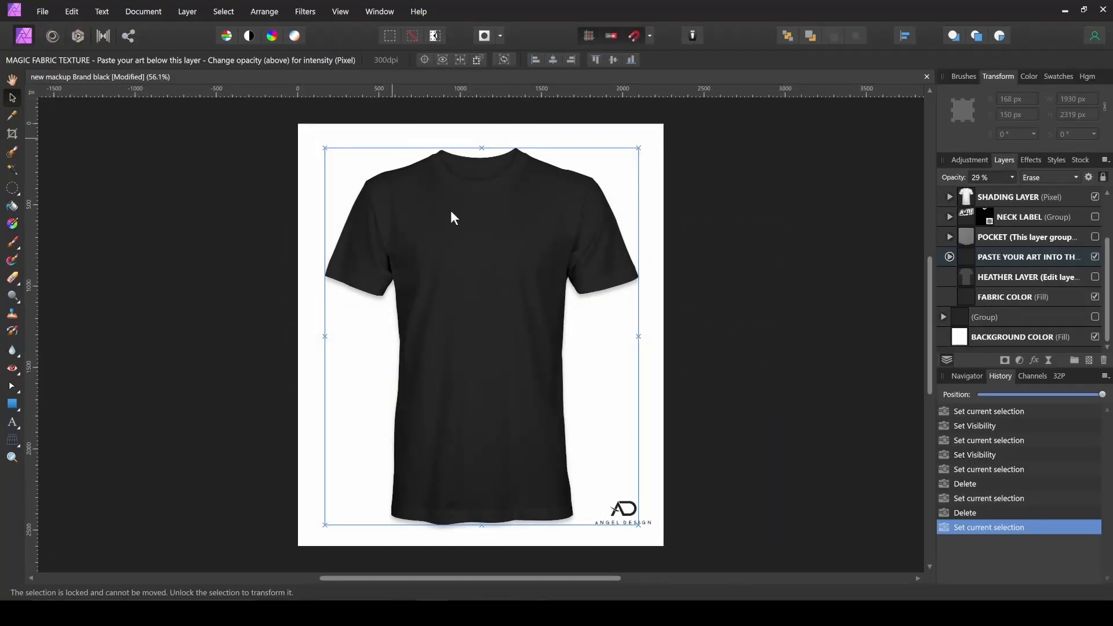
In the Affinity Photo T-shirt mockup, paste the design above the PASTE YOUR ART group and scale it to about 656 px wide on the chest
click(998, 263)
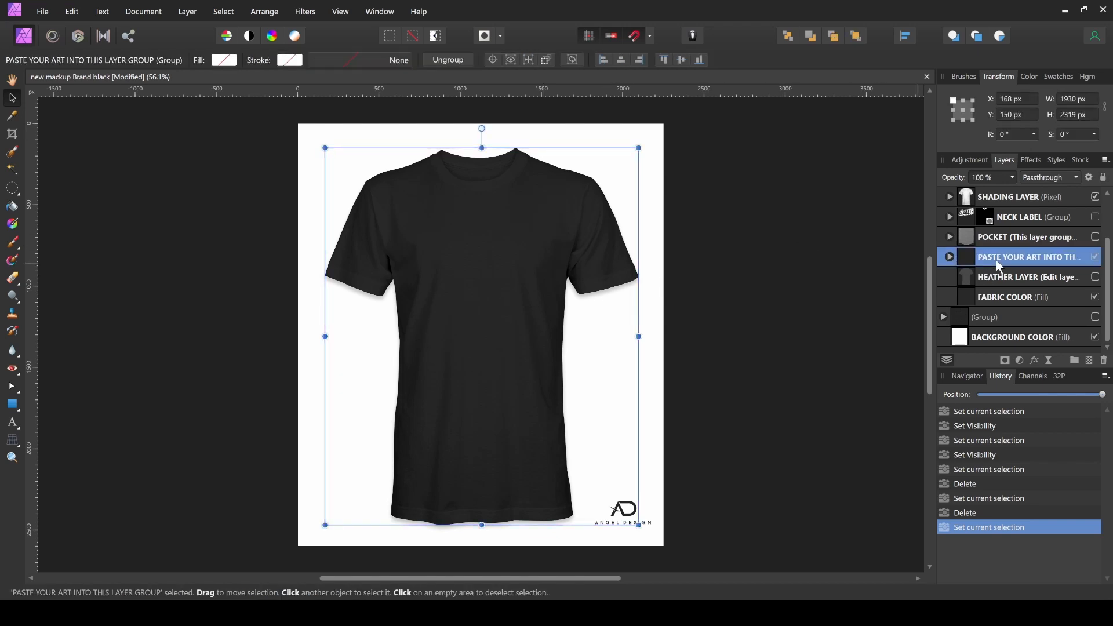
key(ctrl+v)
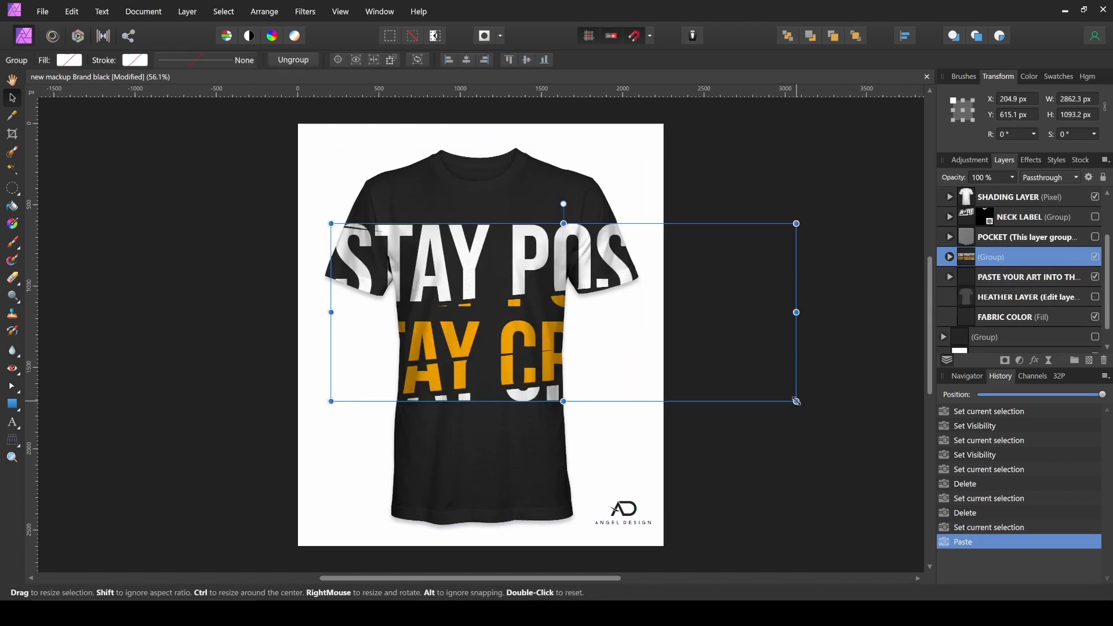
drag(797, 401, 635, 364)
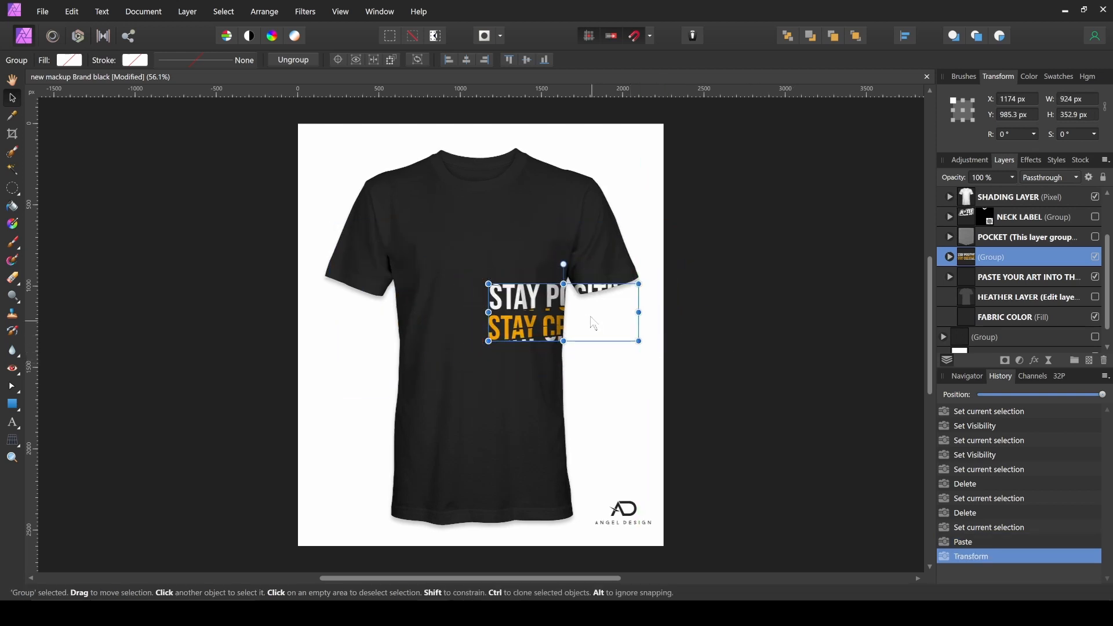
drag(596, 318, 516, 272)
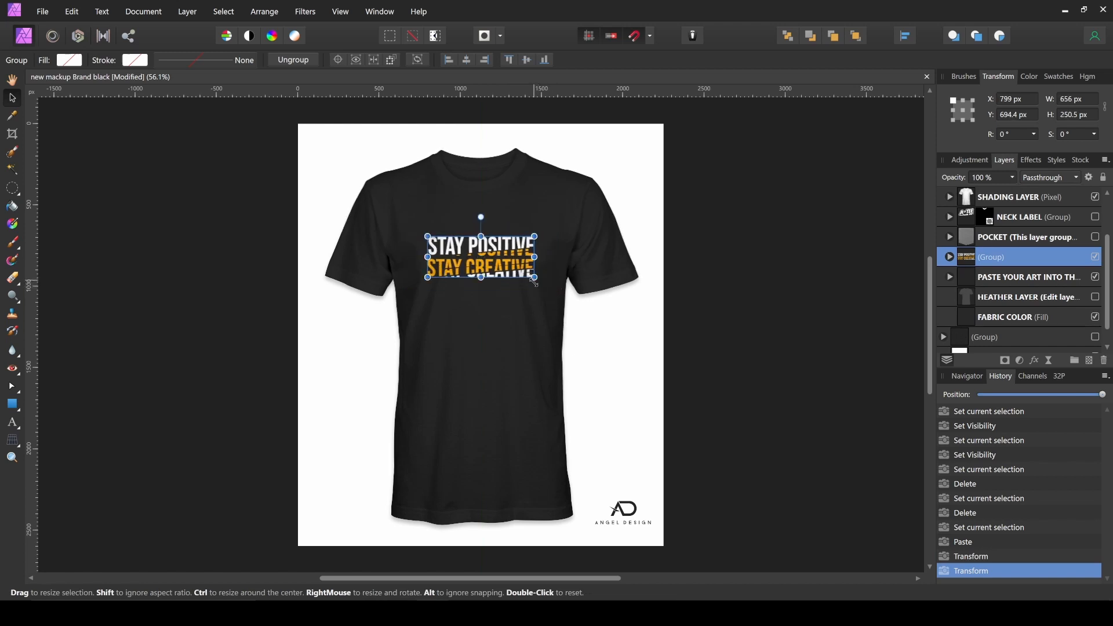
Move the design higher on the shirt's chest, to about Y 612 px, and deselect it
ctrl+scroll(514, 311, up, 2)
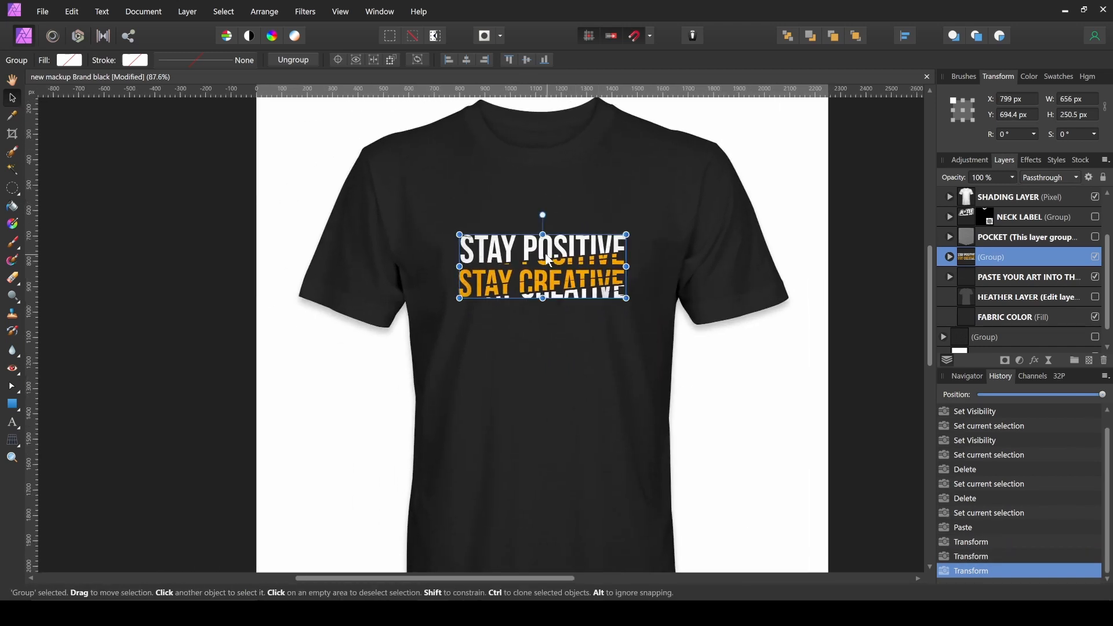
drag(540, 236, 545, 236)
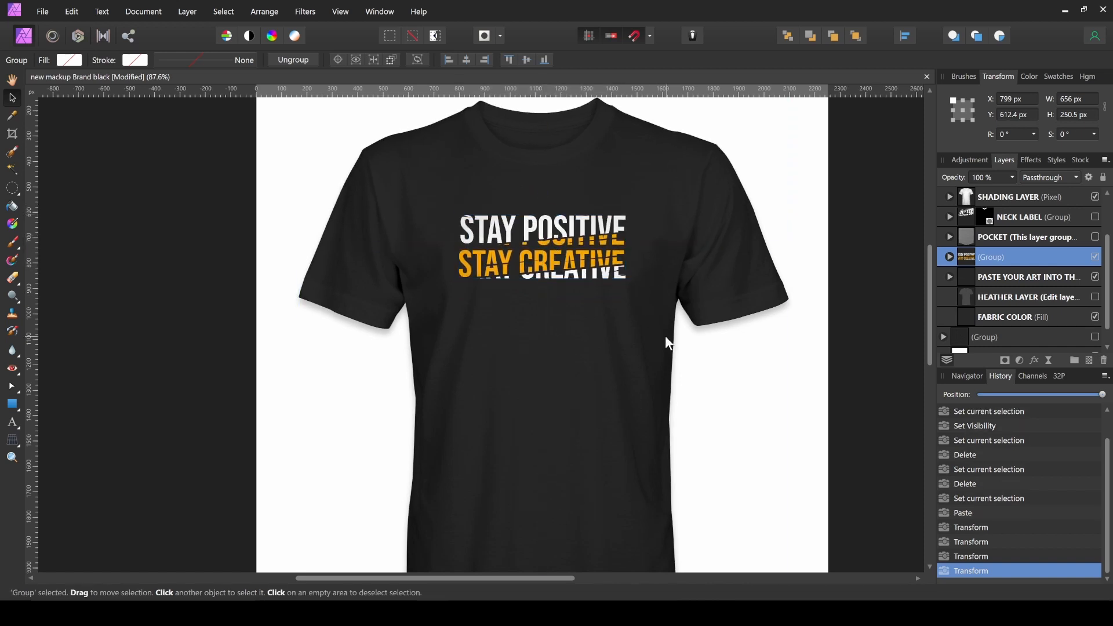
scroll(665, 335, down, 3)
drag(656, 318, 651, 309)
click(797, 347)
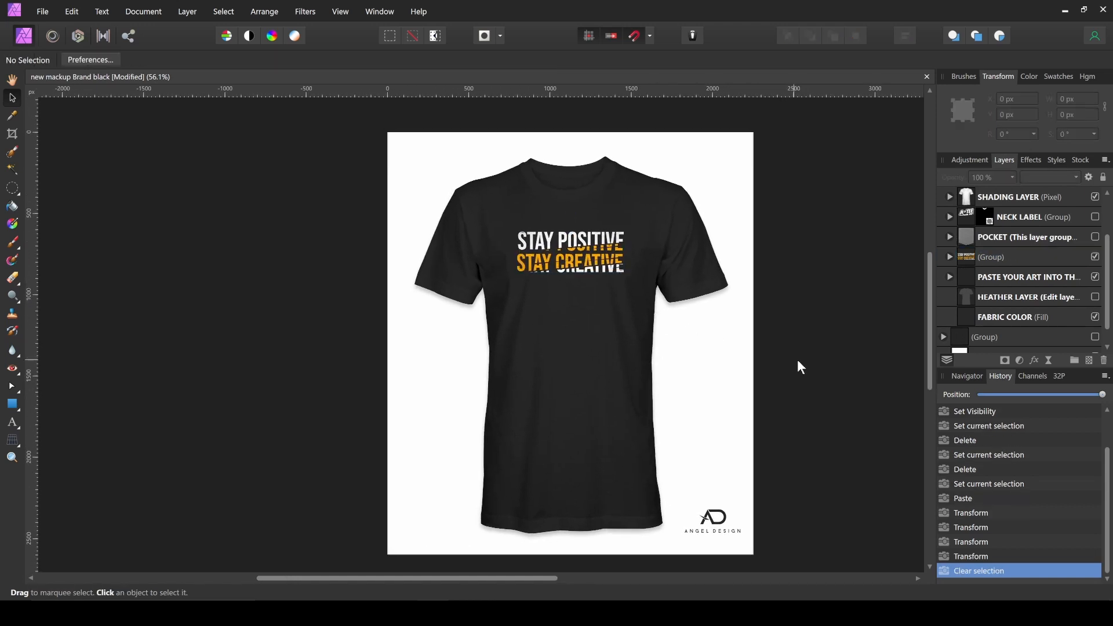
Lower the opacity of the pasted STAY POSITIVE / STAY CREATIVE group to 86 % and deselect it
click(1026, 258)
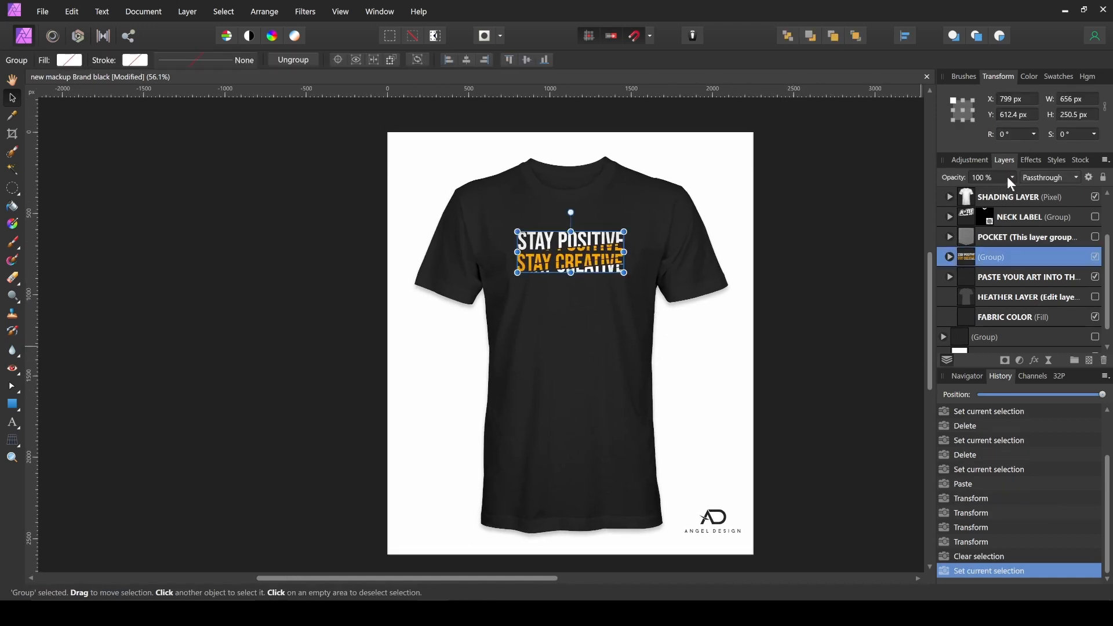
click(1011, 177)
drag(1014, 192, 997, 192)
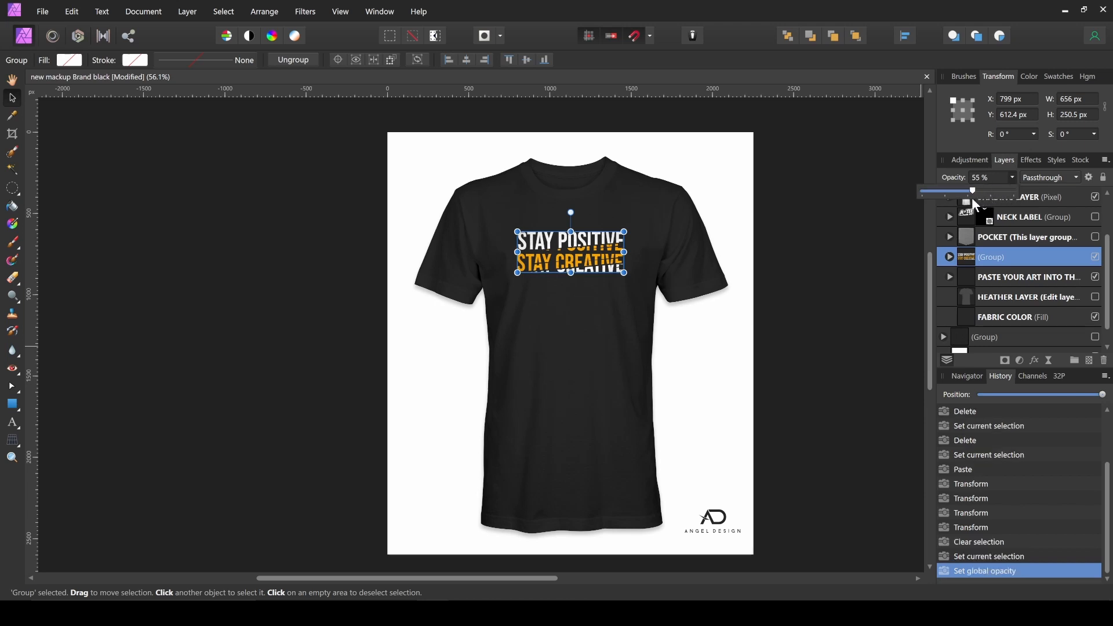
drag(970, 197, 1008, 220)
scroll(516, 305, up, 3)
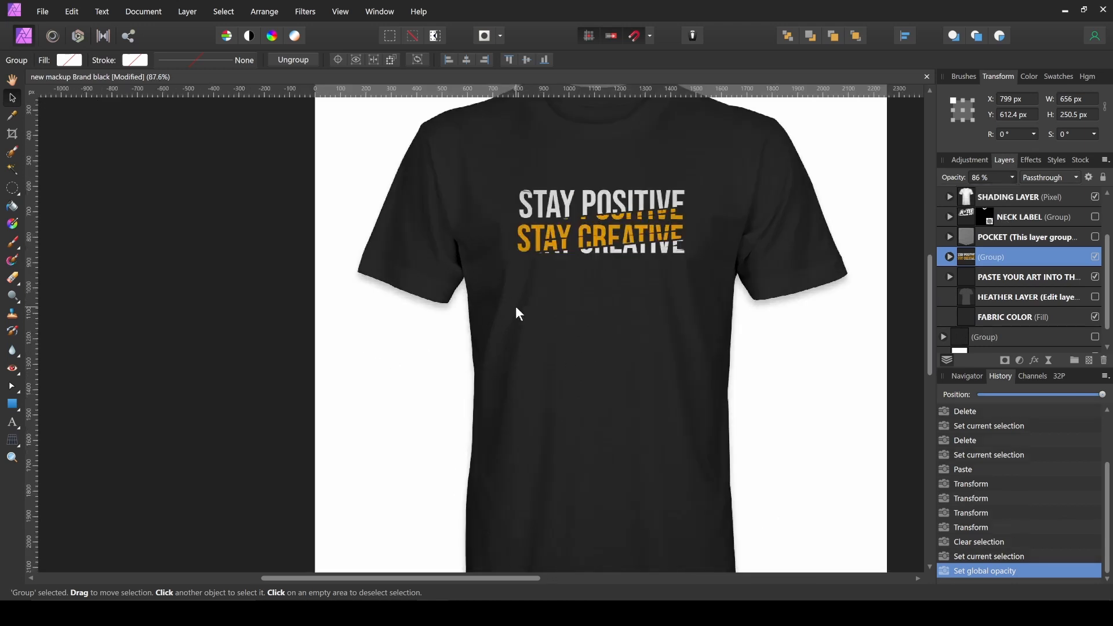
scroll(493, 310, down, 3)
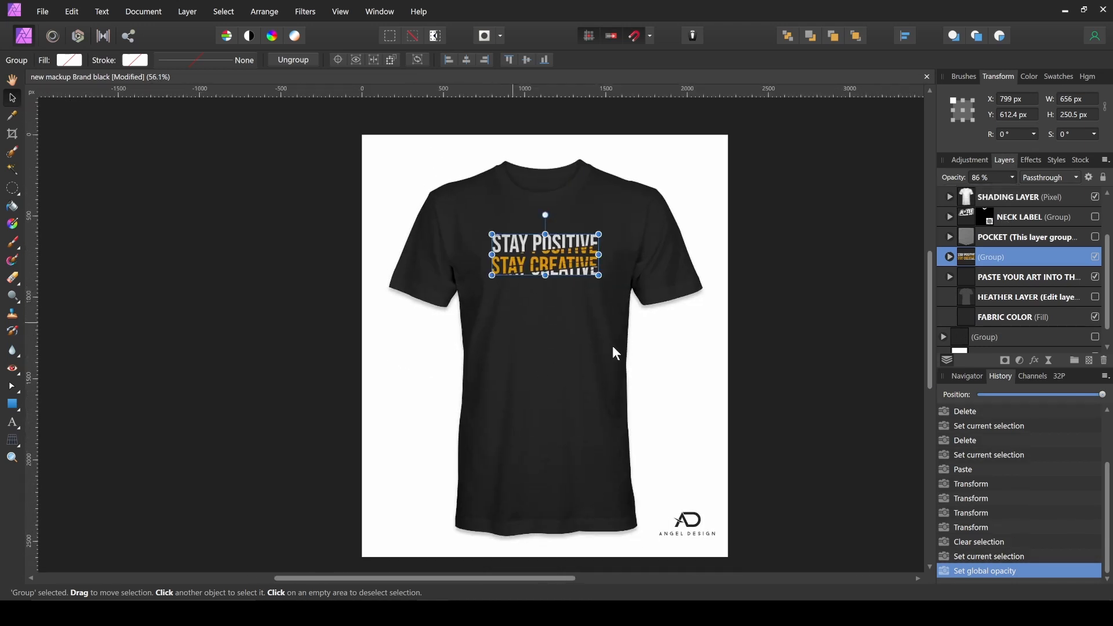
click(698, 341)
Examine the finished design on the black T-shirt mockup, both close up and as a whole
scroll(581, 363, up, 5)
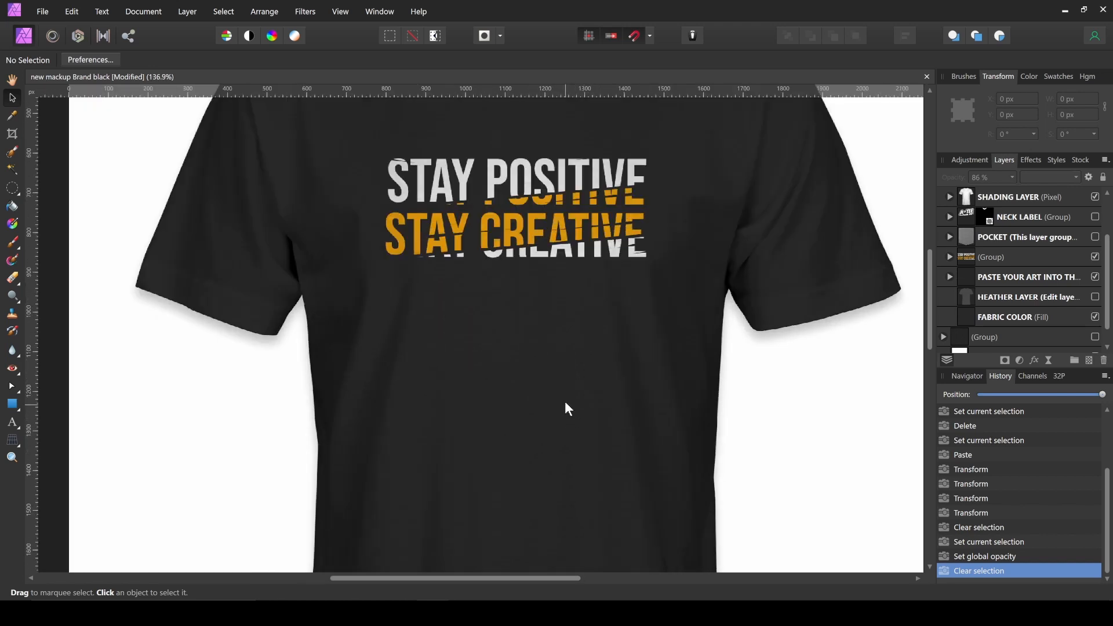
drag(565, 401, 576, 474)
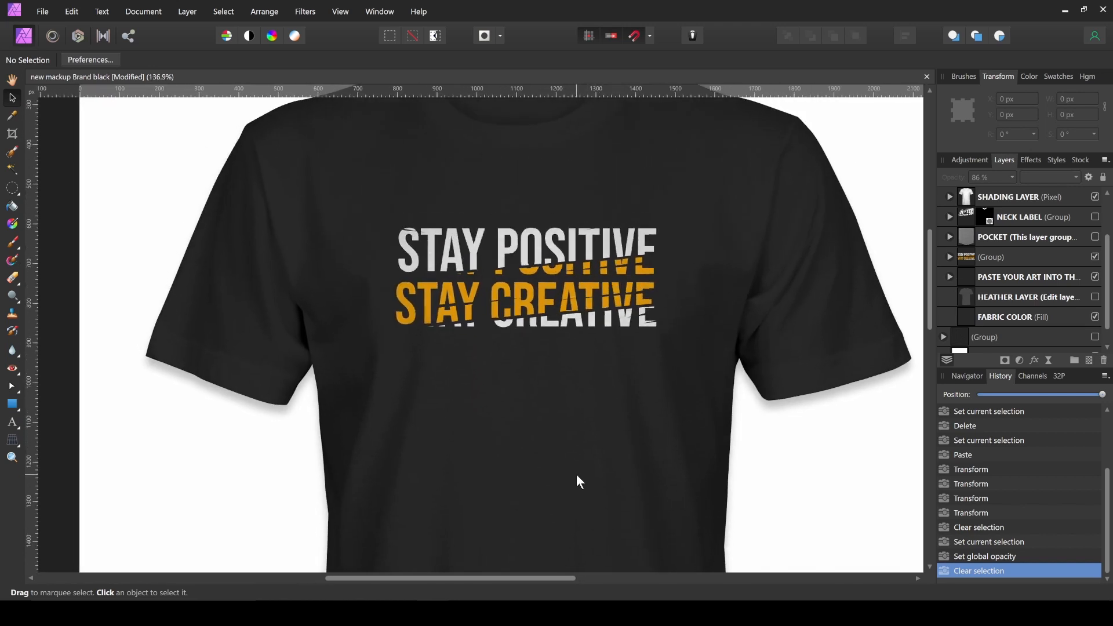
drag(544, 412, 431, 397)
scroll(568, 430, up, 5)
scroll(530, 394, down, 6)
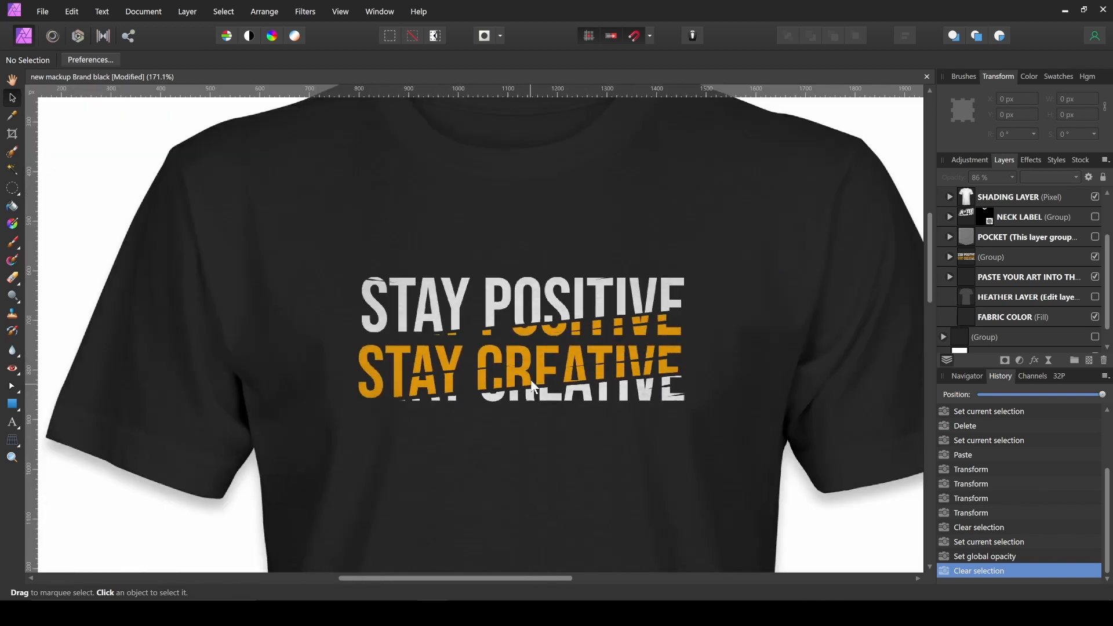
scroll(568, 290, down, 1)
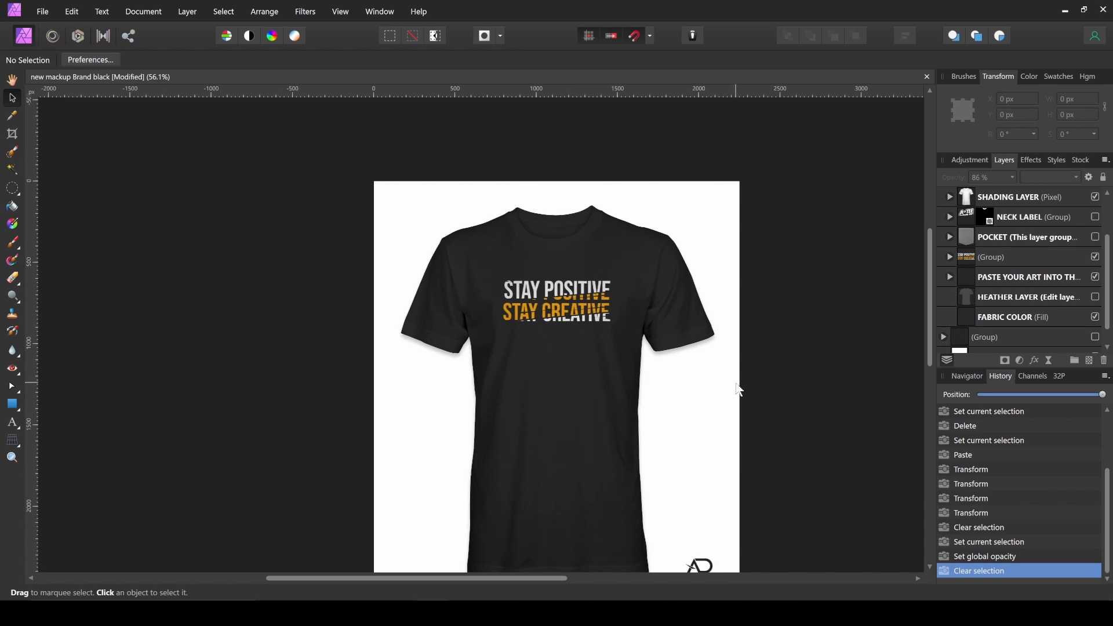
scroll(687, 375, down, 1)
scroll(686, 367, up, 2)
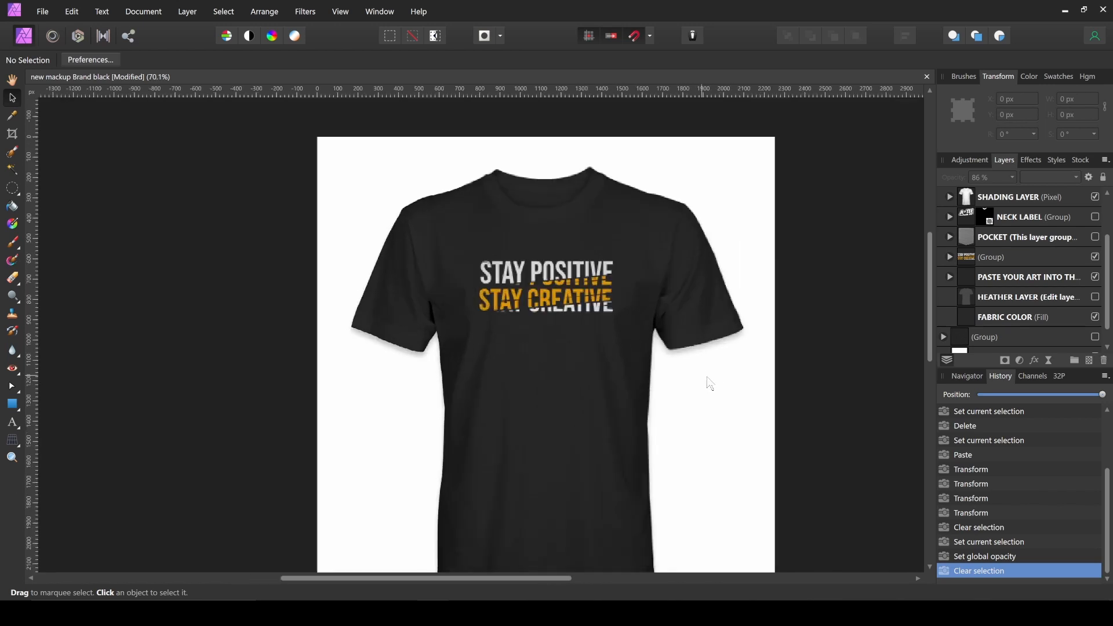
scroll(567, 348, down, 1)
drag(556, 342, 559, 311)
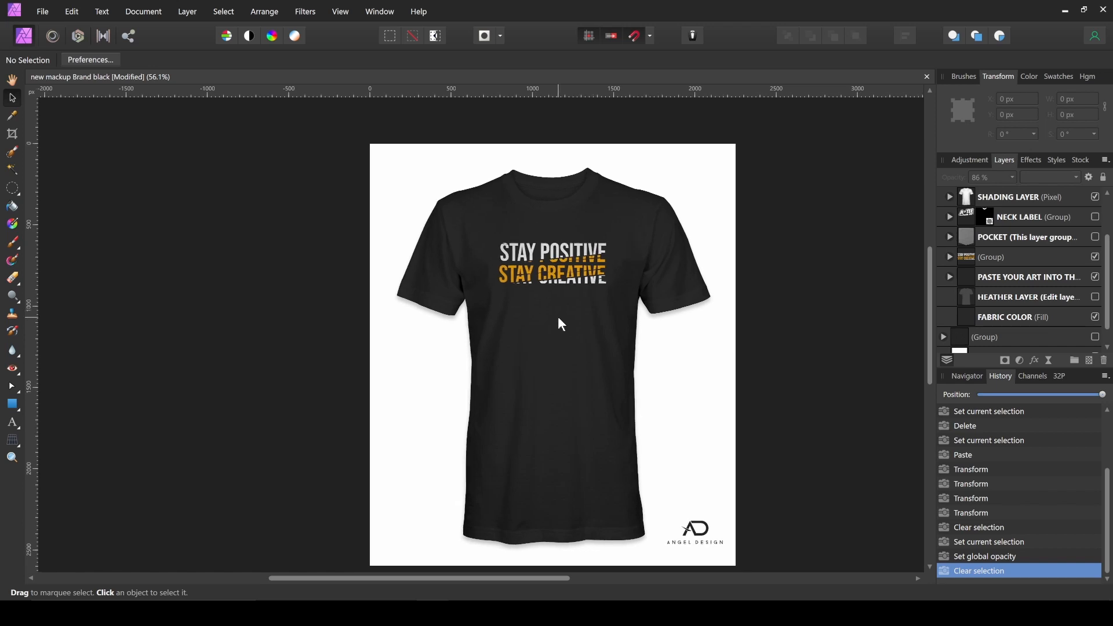